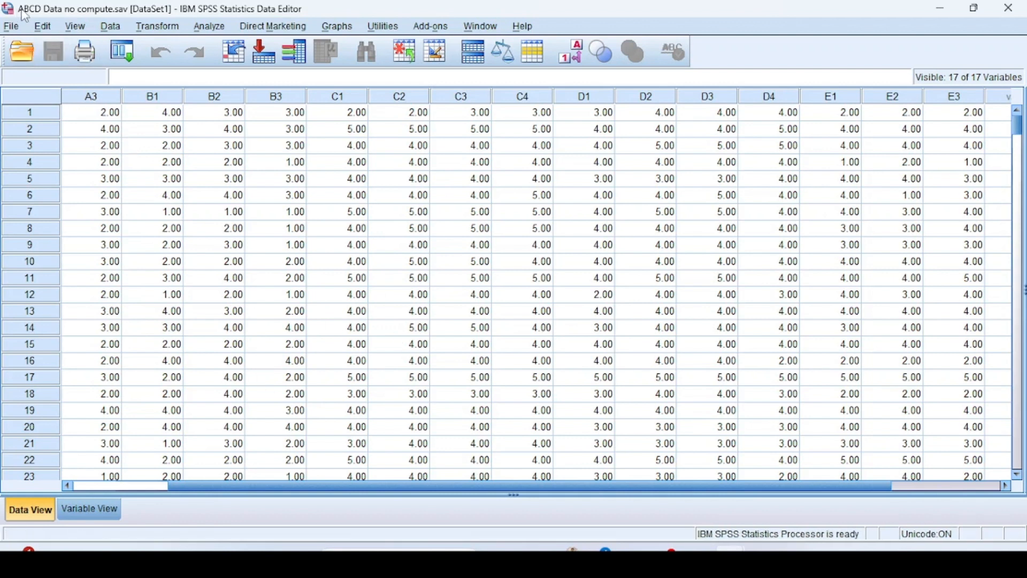
Review the item columns from A1 onward and the variable definitions of the dataset
left_click_drag(395, 486, 296, 488)
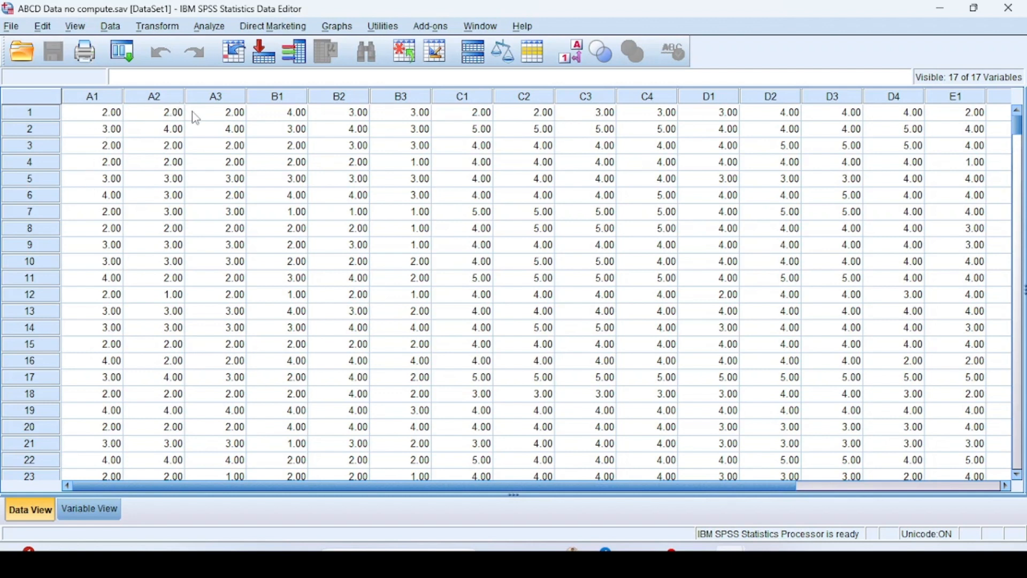
left_click(90, 509)
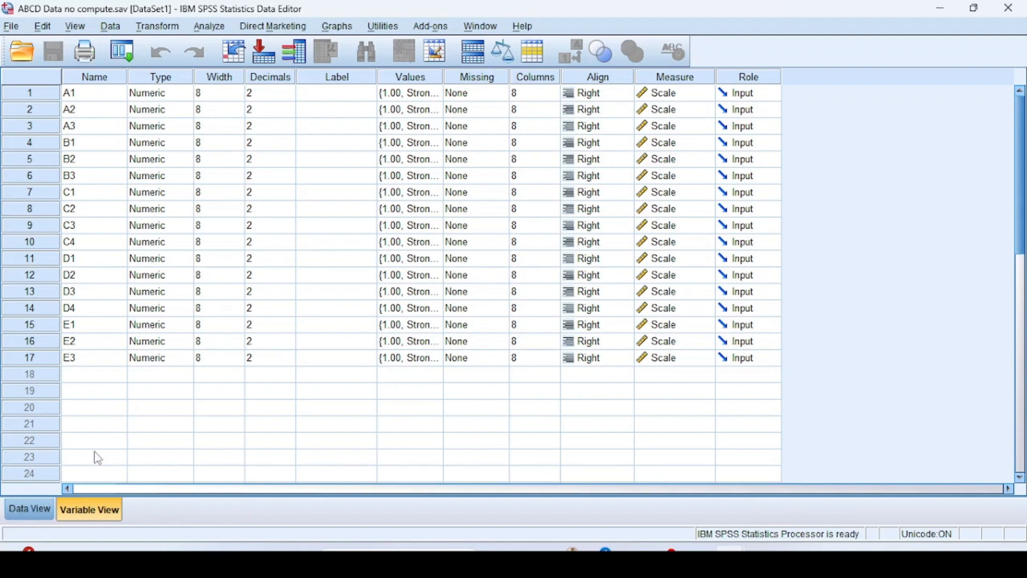
left_click(23, 511)
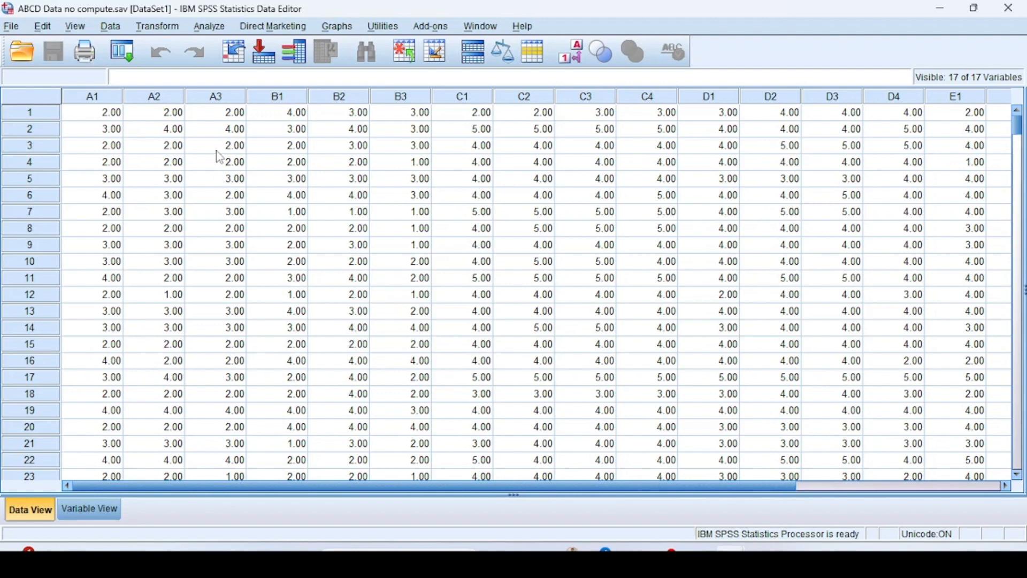
Open a scale Reliability Analysis and add all variables from A1 to E3 as items
left_click(212, 28)
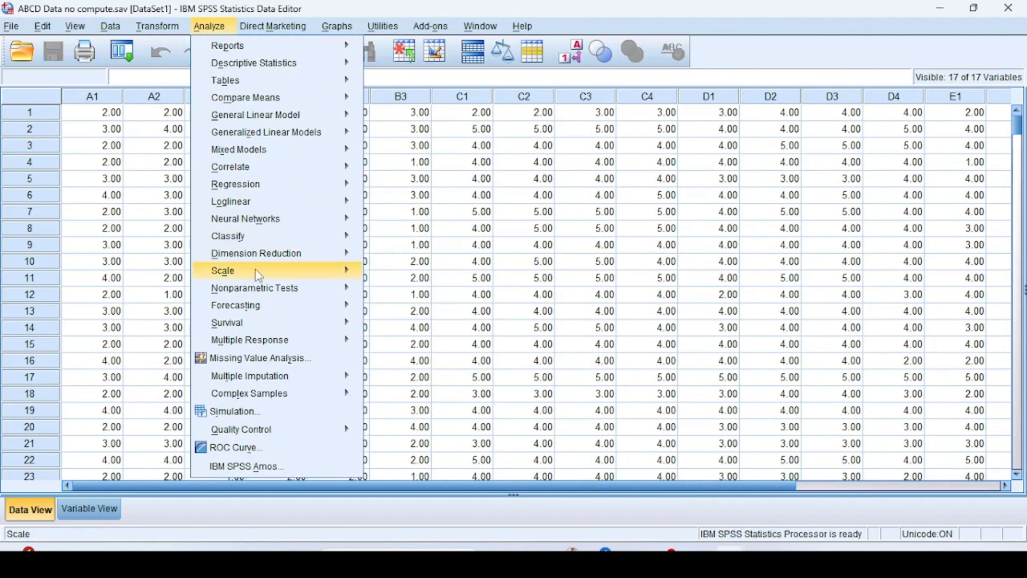
mouse_move(269, 281)
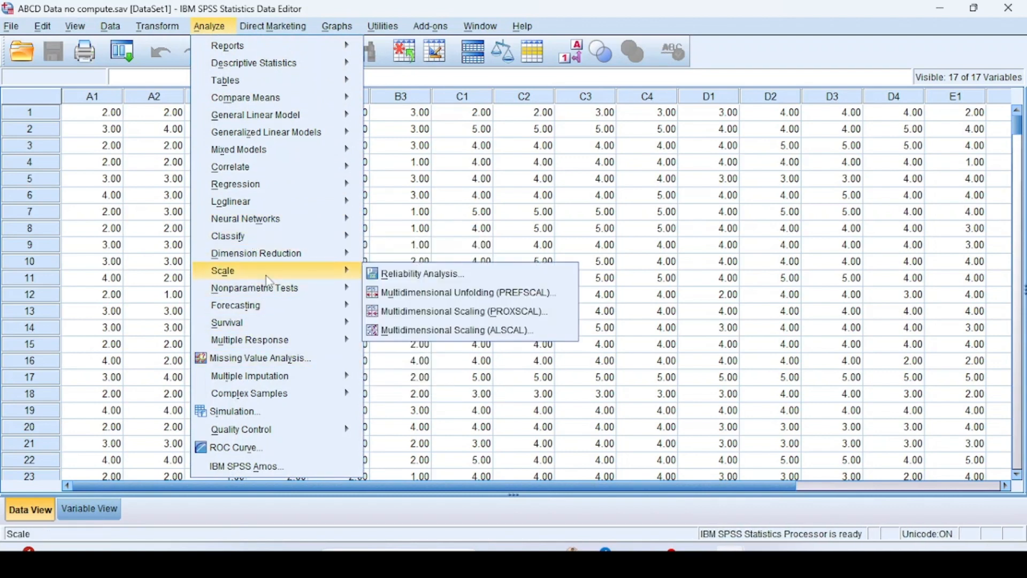
left_click(412, 274)
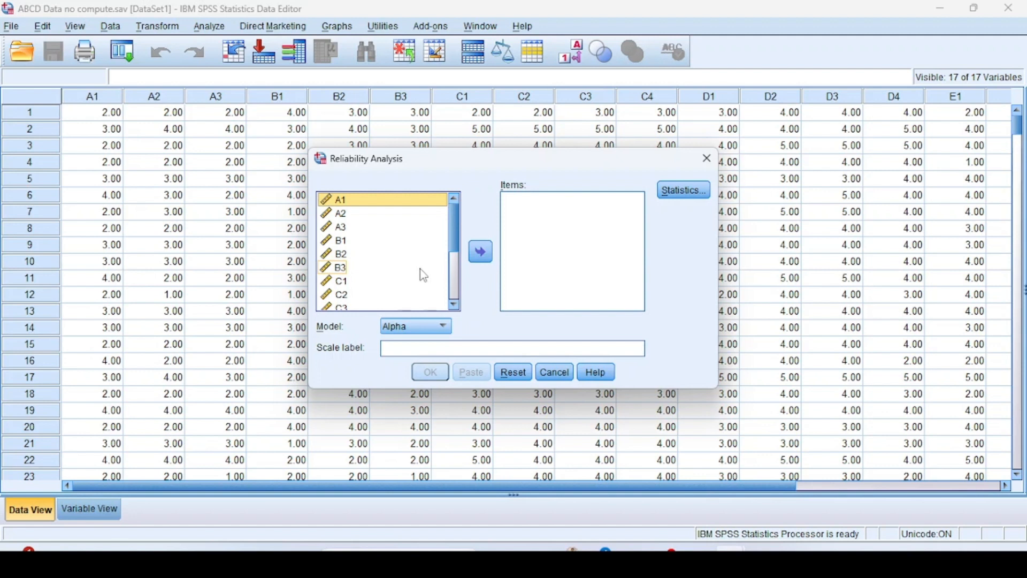
scroll(424, 275, "down", 3)
scroll(424, 276, "up", 3)
scroll(424, 277, "down", 3)
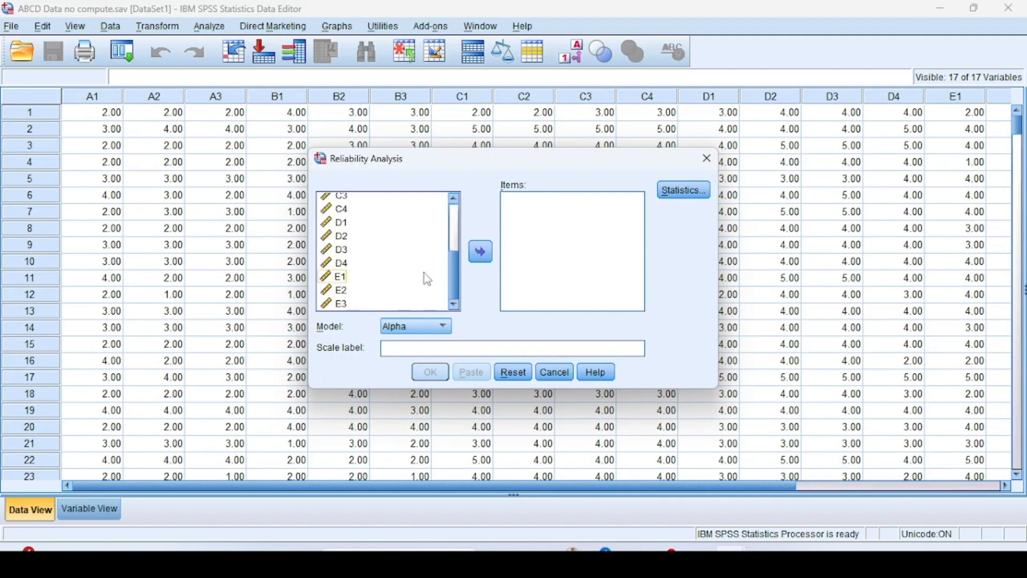
key("ctrl+a")
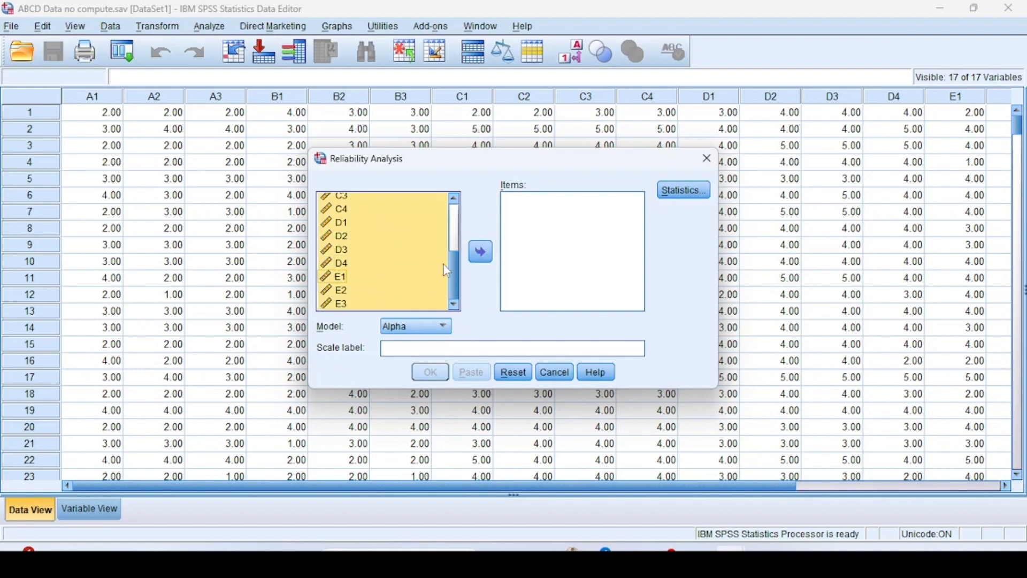
left_click(481, 251)
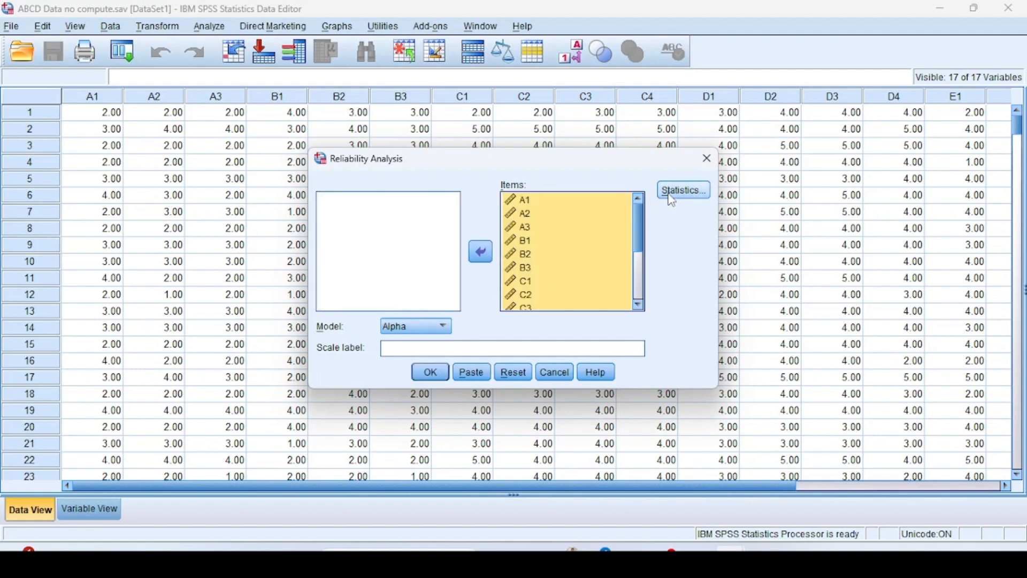
Request descriptives for the scale and run the Alpha reliability analysis on all items
left_click(672, 191)
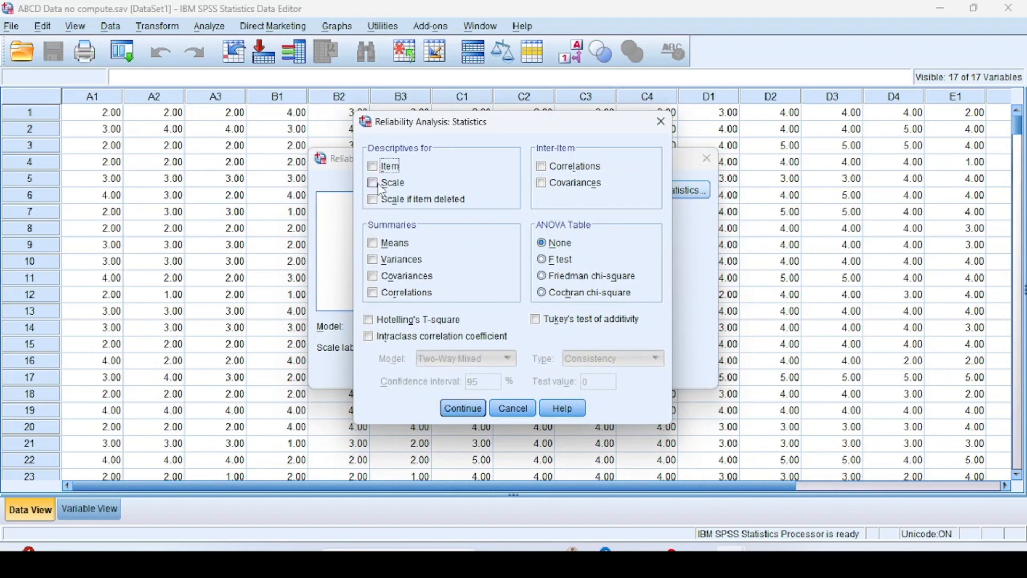
left_click(374, 184)
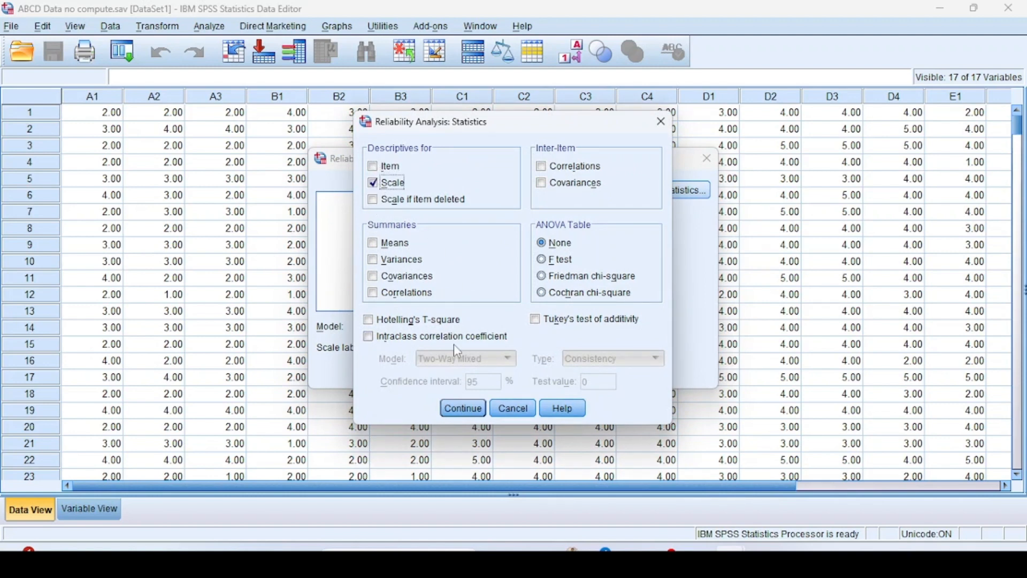
left_click(481, 409)
left_click(425, 375)
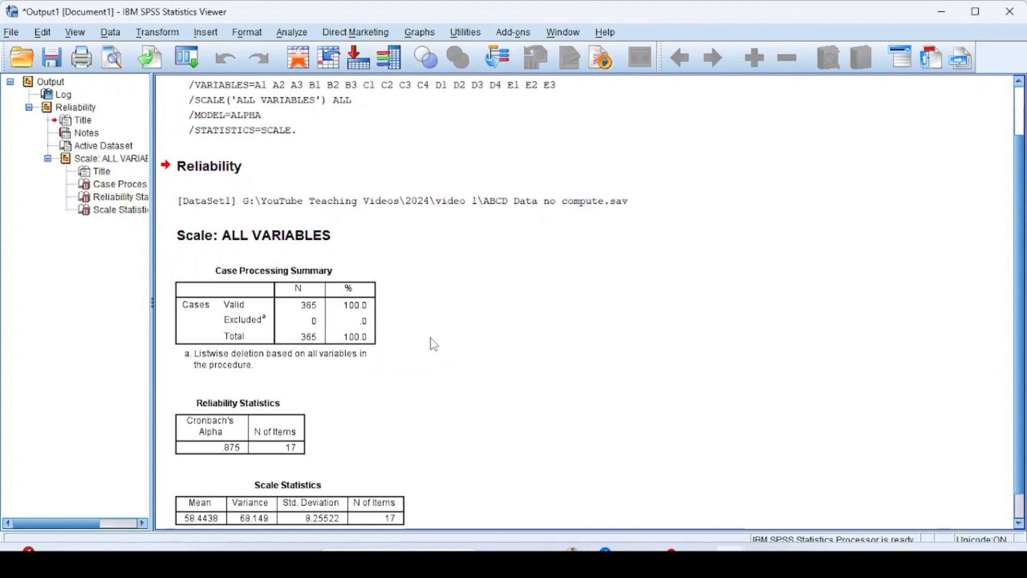
scroll(445, 329, "down", 1)
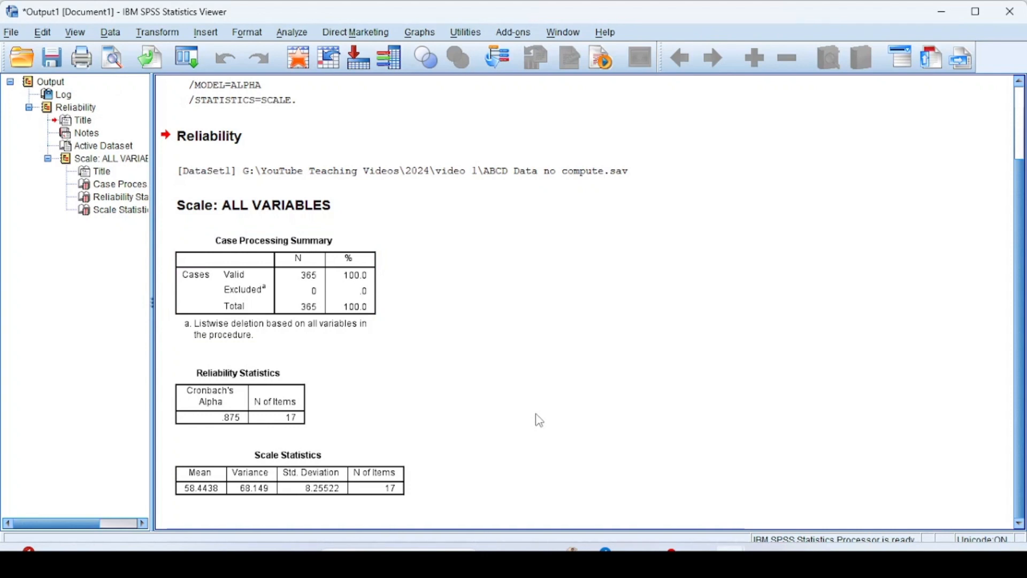
Set up a new Reliability Analysis from the dataset with only A1, A2 and A3 as items
left_click(811, 476)
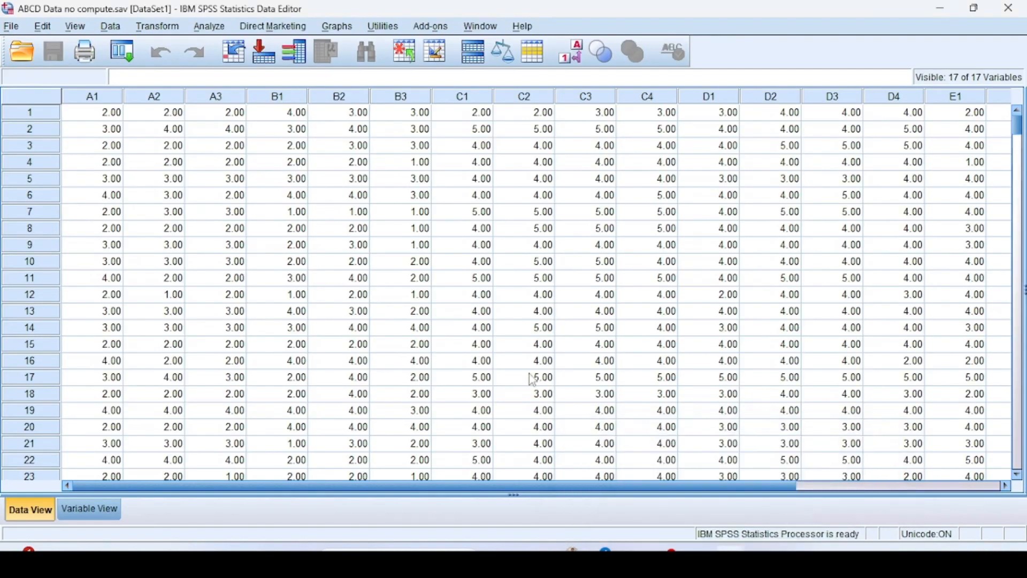
left_click(203, 29)
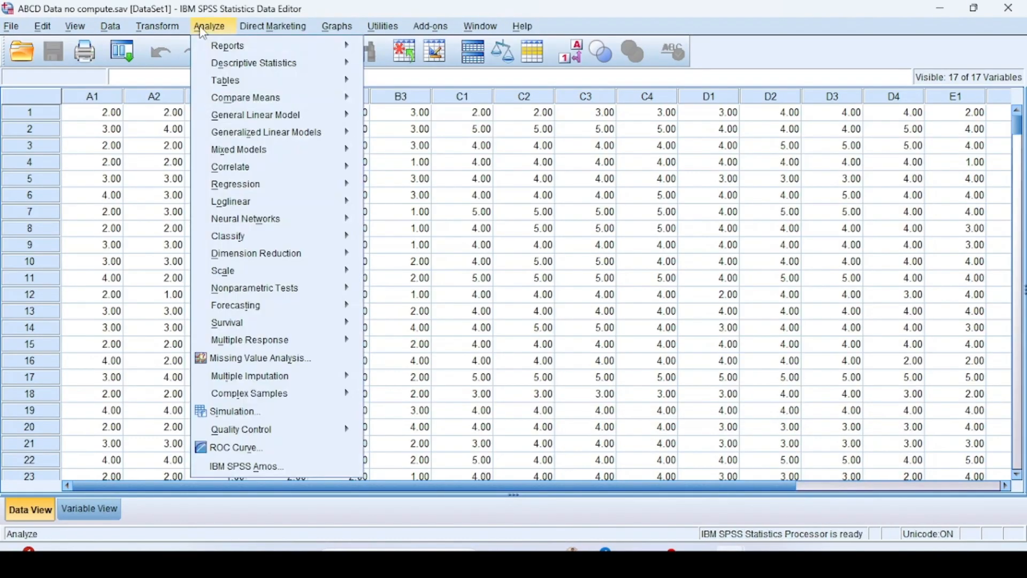
mouse_move(261, 271)
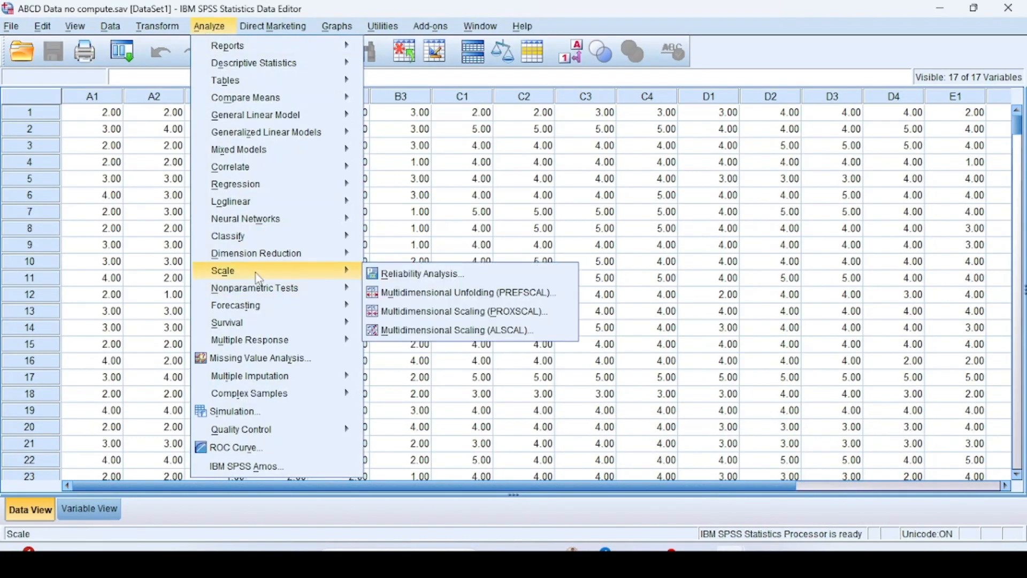
left_click(493, 281)
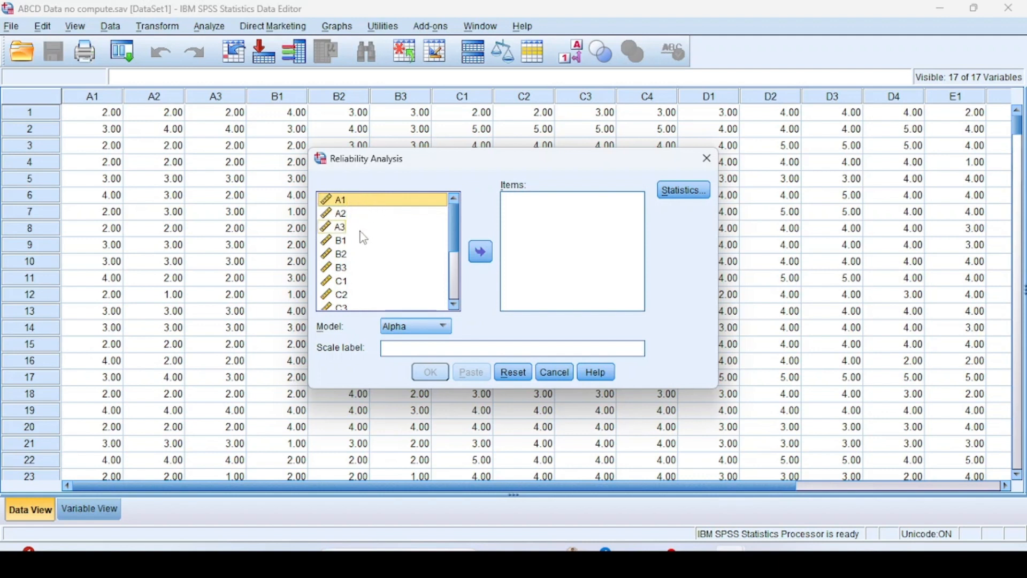
left_click(344, 230, "shift")
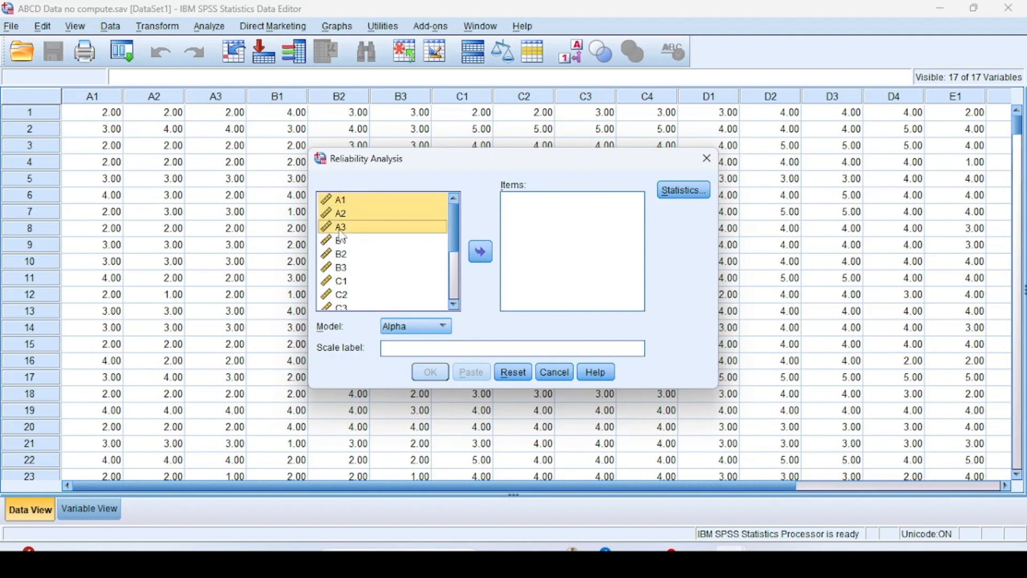
left_click(479, 254)
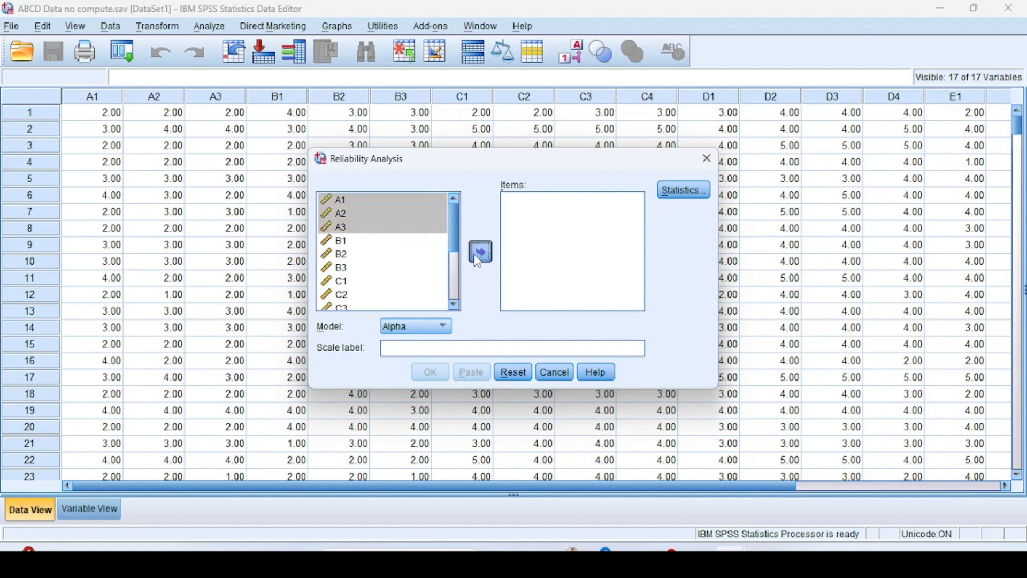
Label the scale factor1 and run the reliability analysis for the A items
left_click(421, 351)
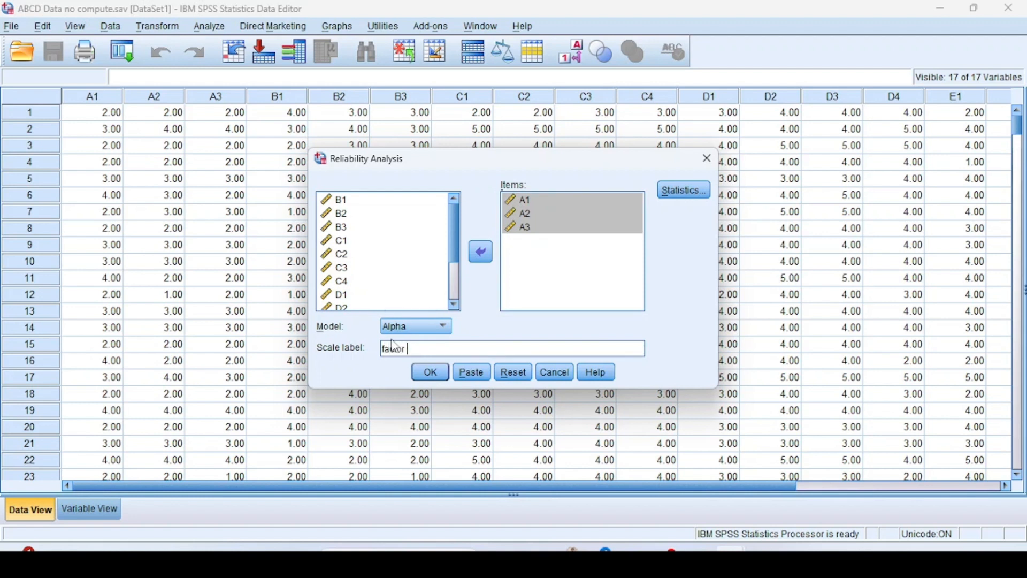
left_click(416, 378)
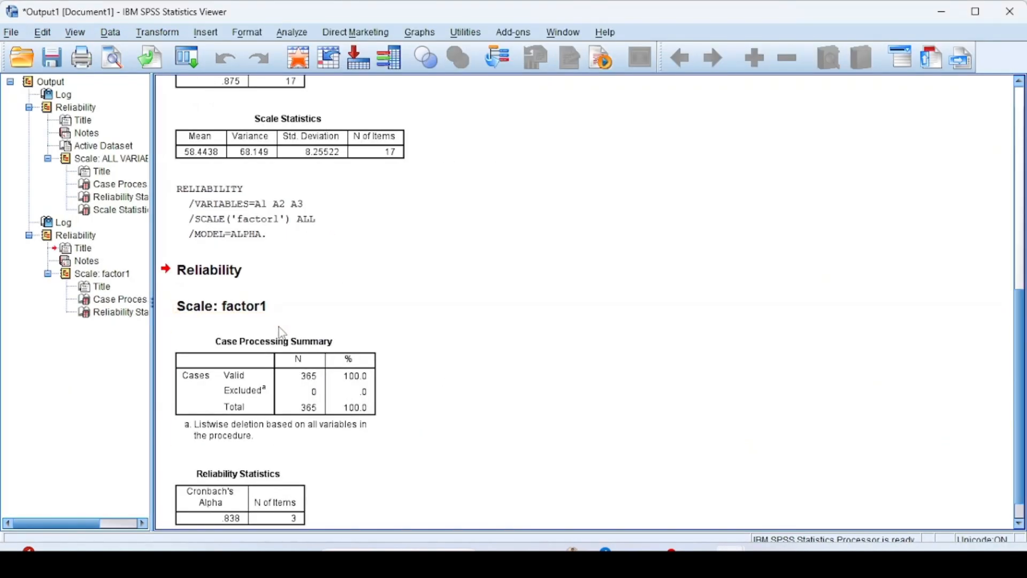
scroll(479, 419, "down", 1)
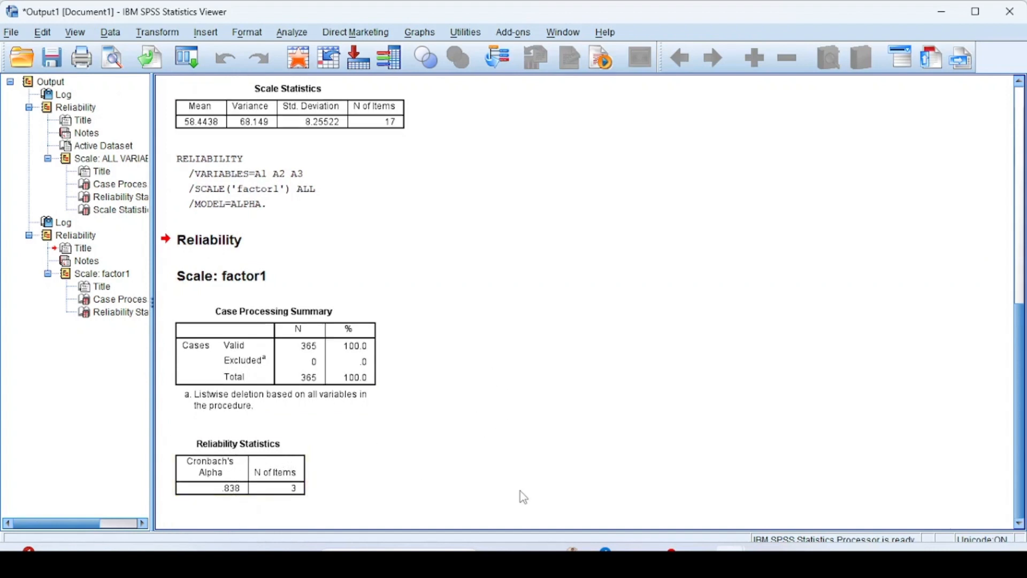
Reopen Reliability Analysis from the dataset, reset its settings, and add B1, B2 and B3 as items
mouse_move(732, 559)
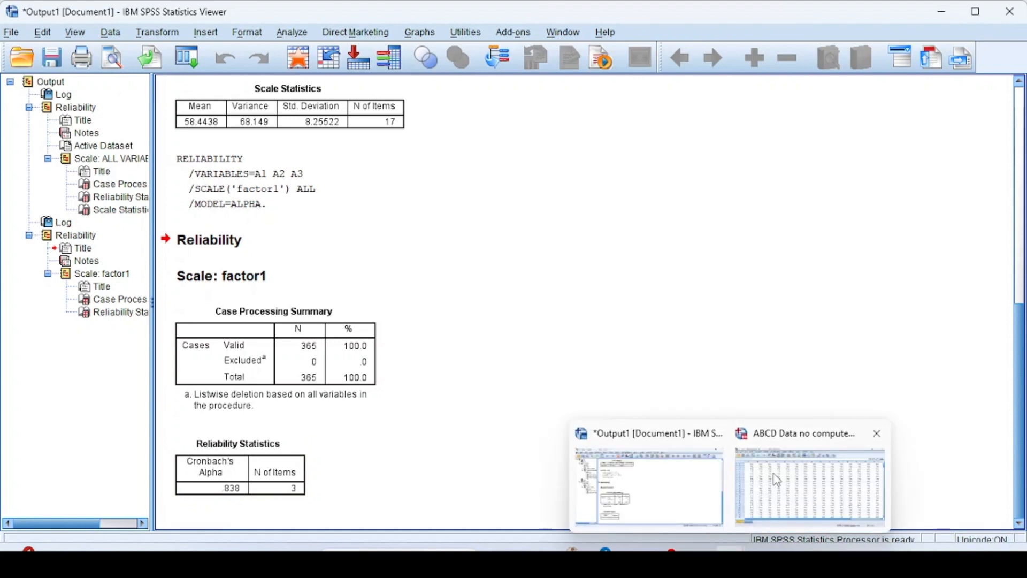
left_click(775, 479)
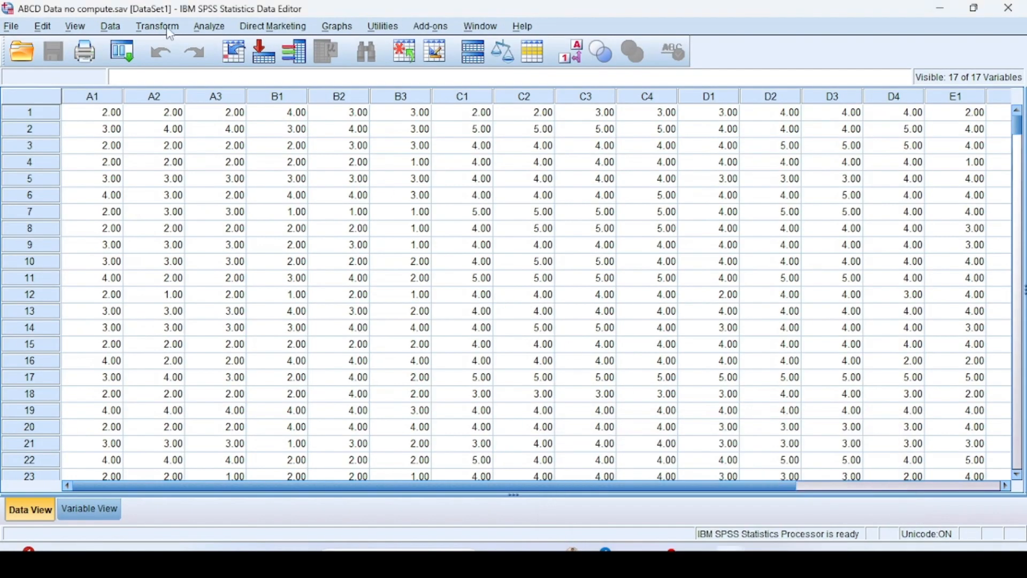
left_click(208, 29)
mouse_move(241, 64)
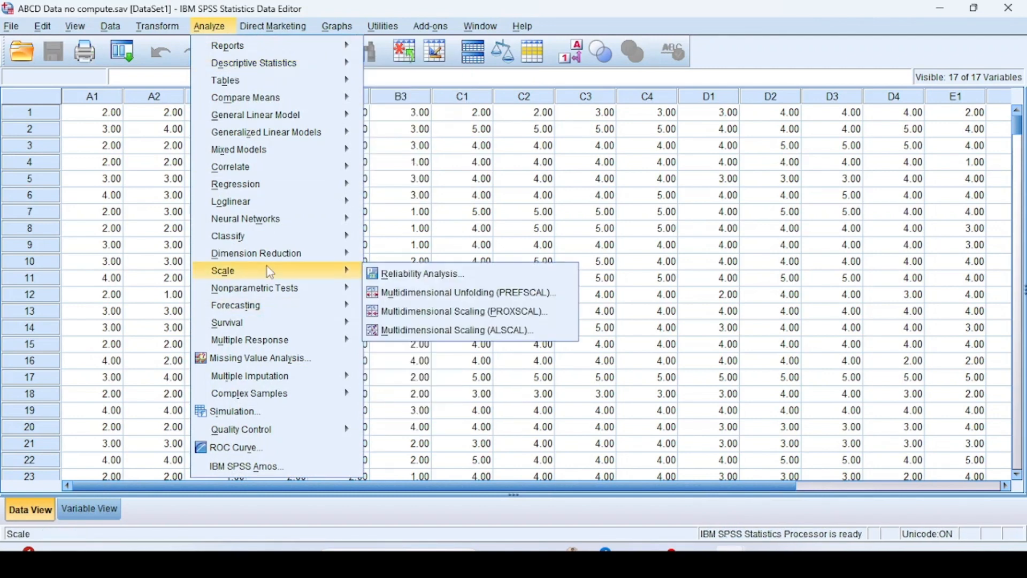
mouse_move(273, 288)
mouse_move(328, 271)
left_click(397, 274)
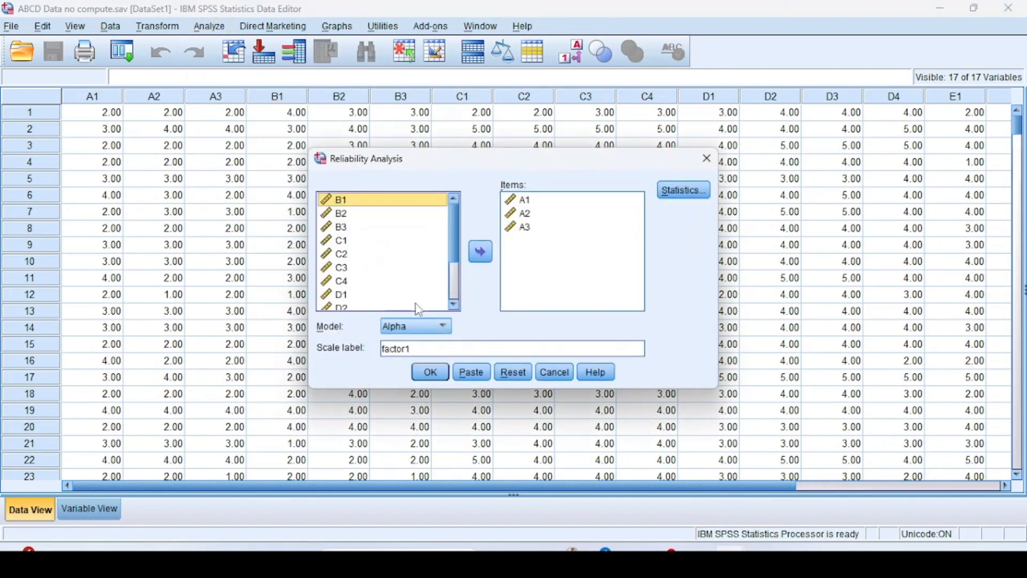
left_click(515, 372)
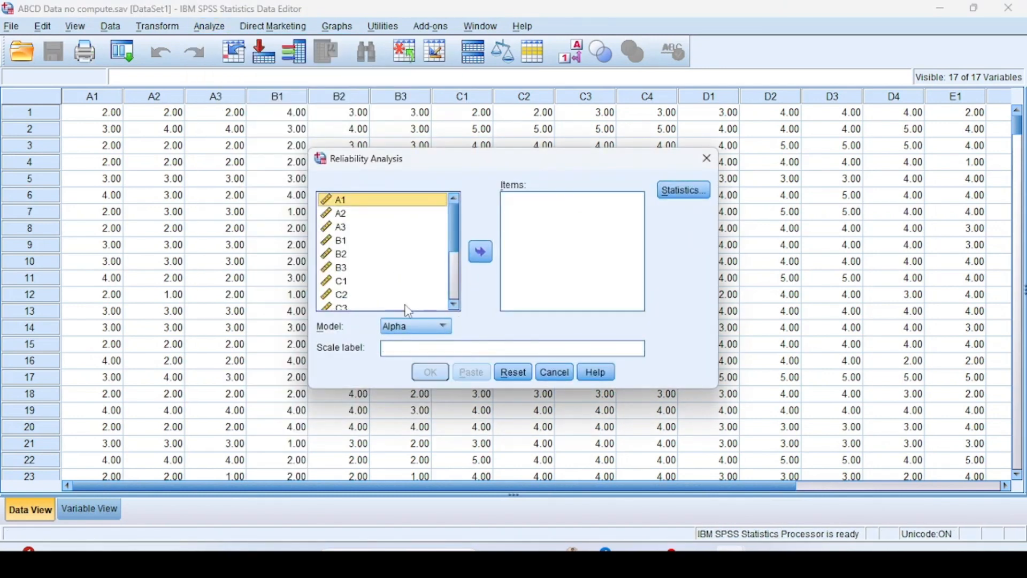
left_click(343, 242)
left_click(349, 267, "shift")
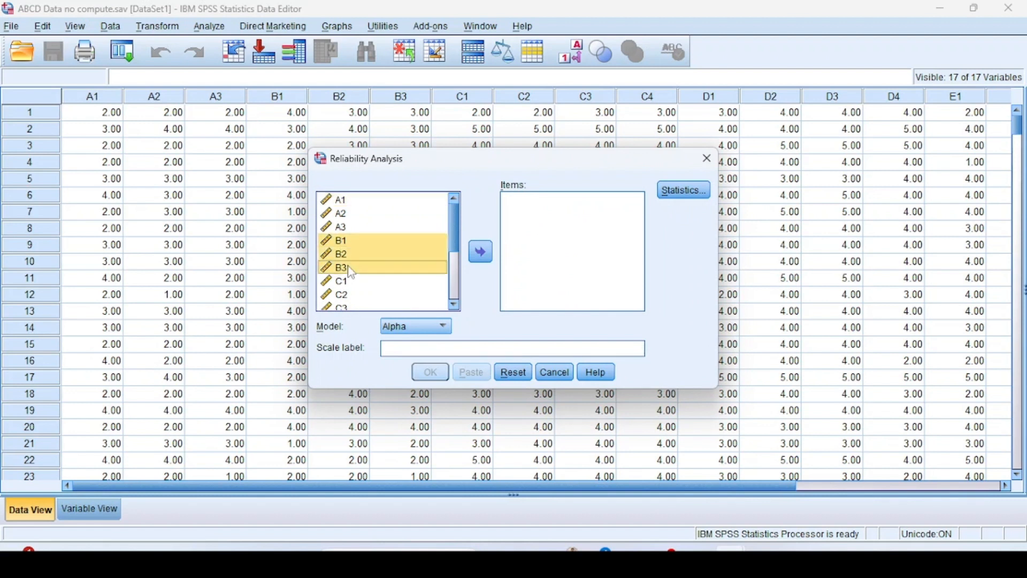
left_click(481, 252)
Run the reliability analysis for the B items with the scale label Factor2, and return to the dataset window
left_click(460, 346)
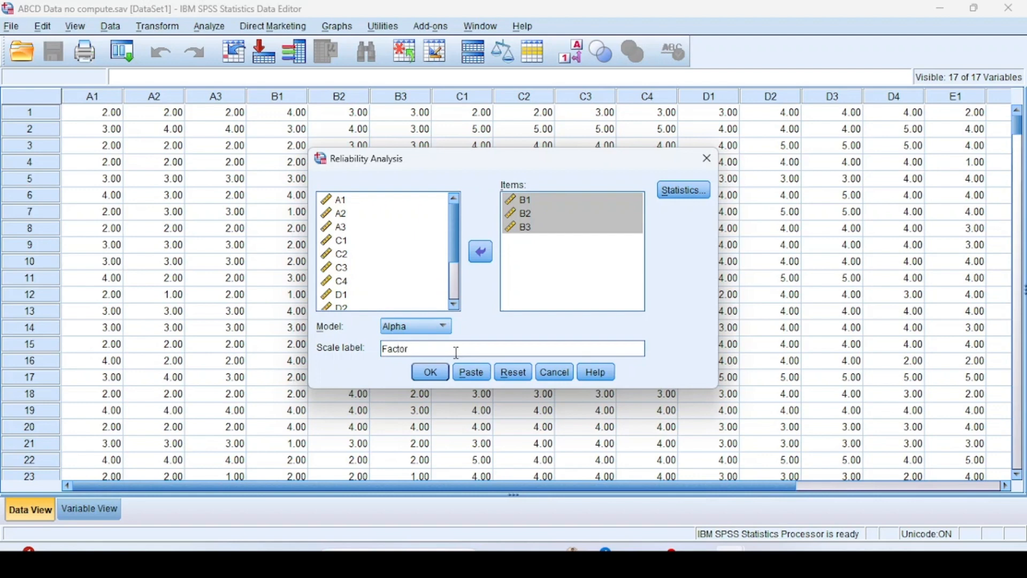
left_click(431, 372)
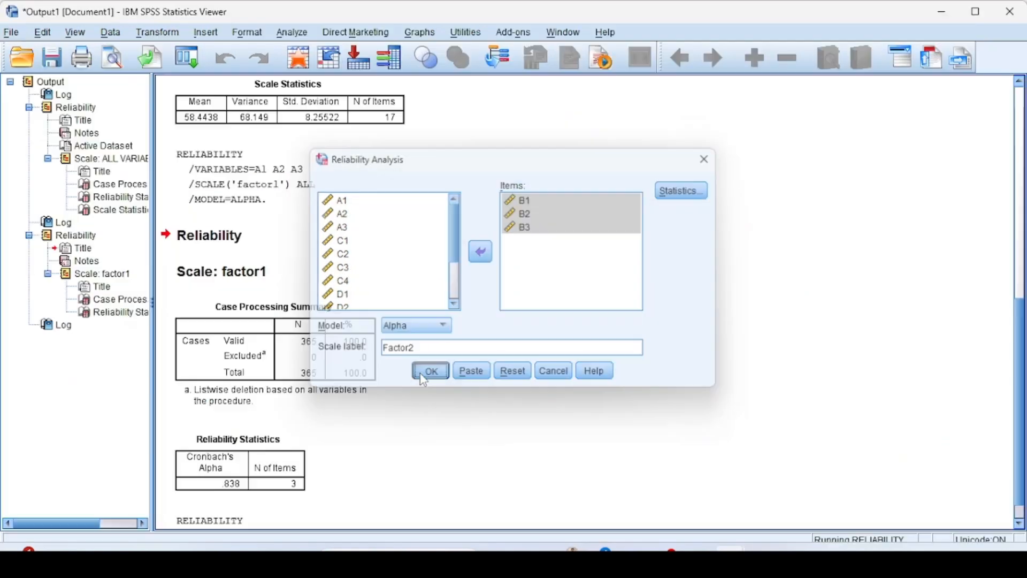
left_click(218, 452)
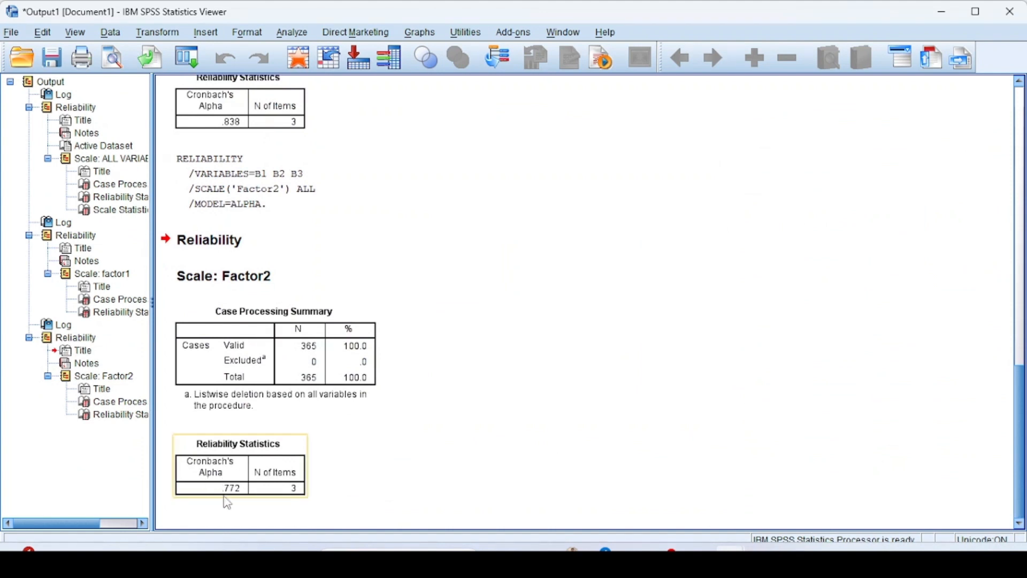
left_click(250, 500)
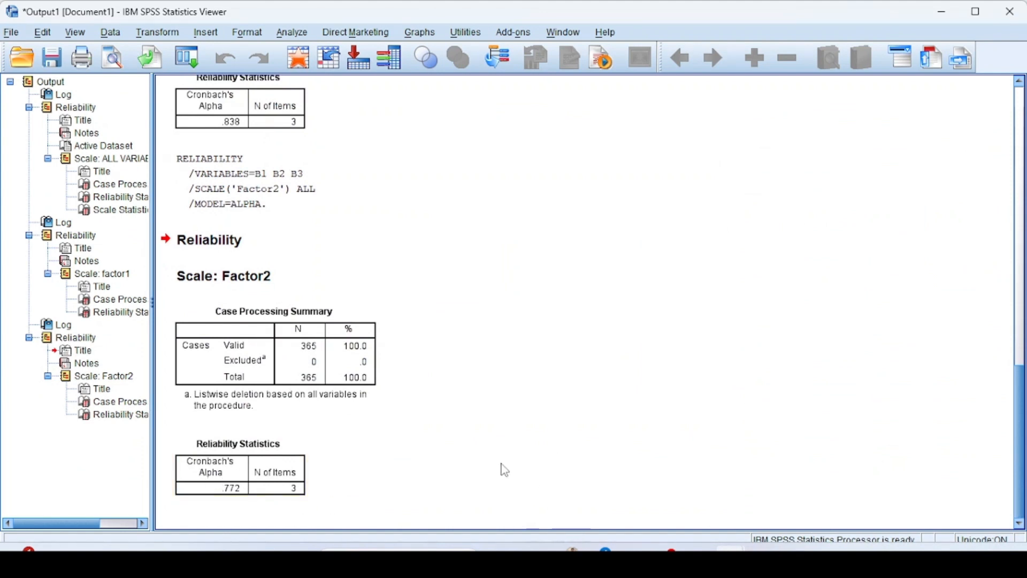
mouse_move(744, 537)
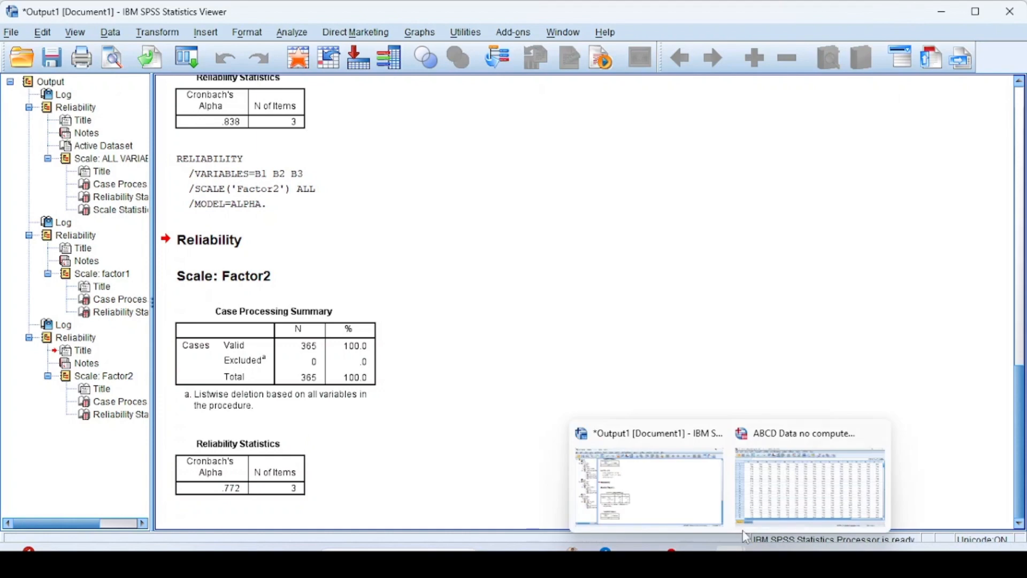
left_click(829, 488)
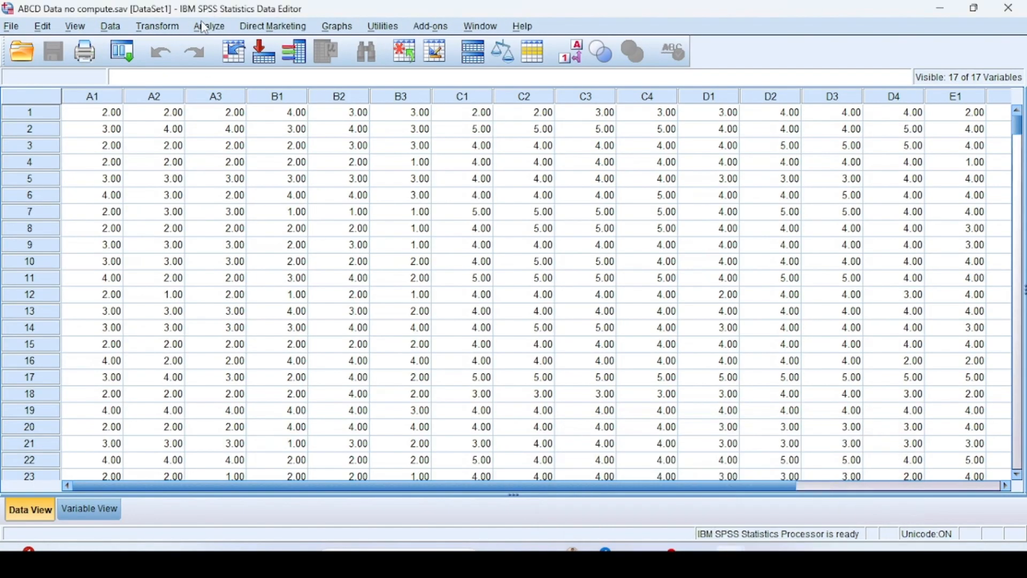
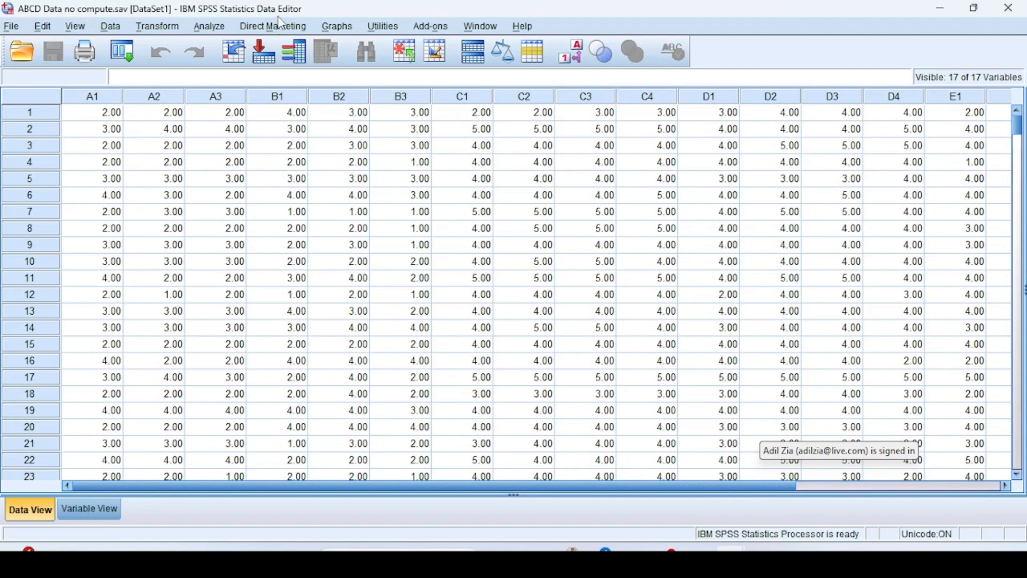
Set up a Factor Analysis with all the questionnaire items, from A1 through E3, as variables
left_click(211, 27)
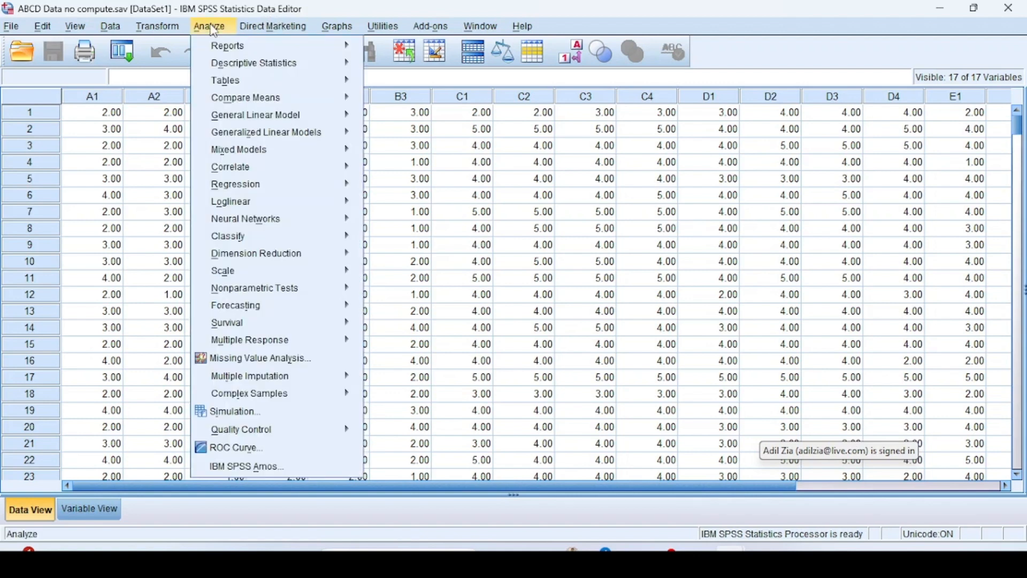
mouse_move(305, 263)
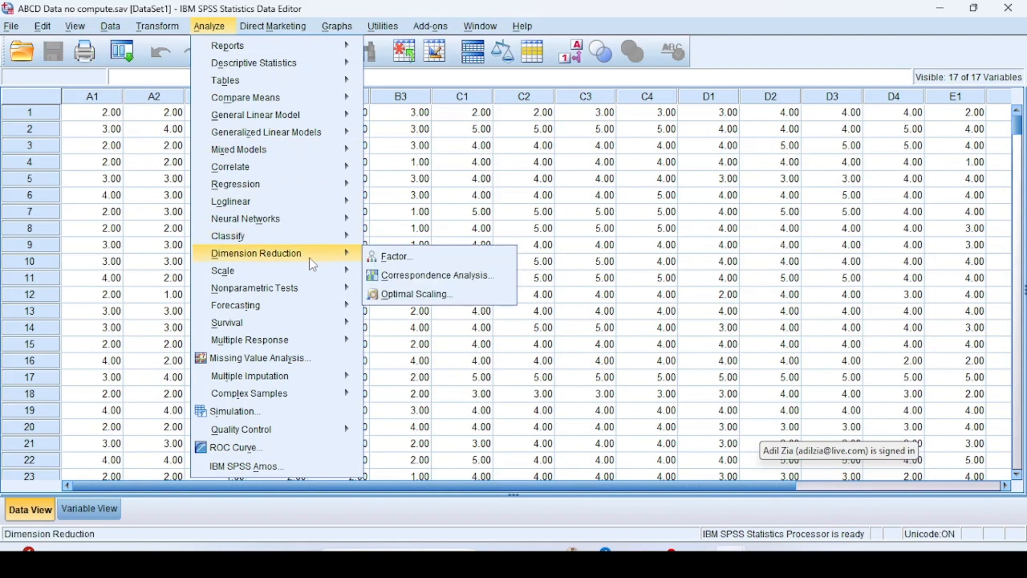
left_click(408, 256)
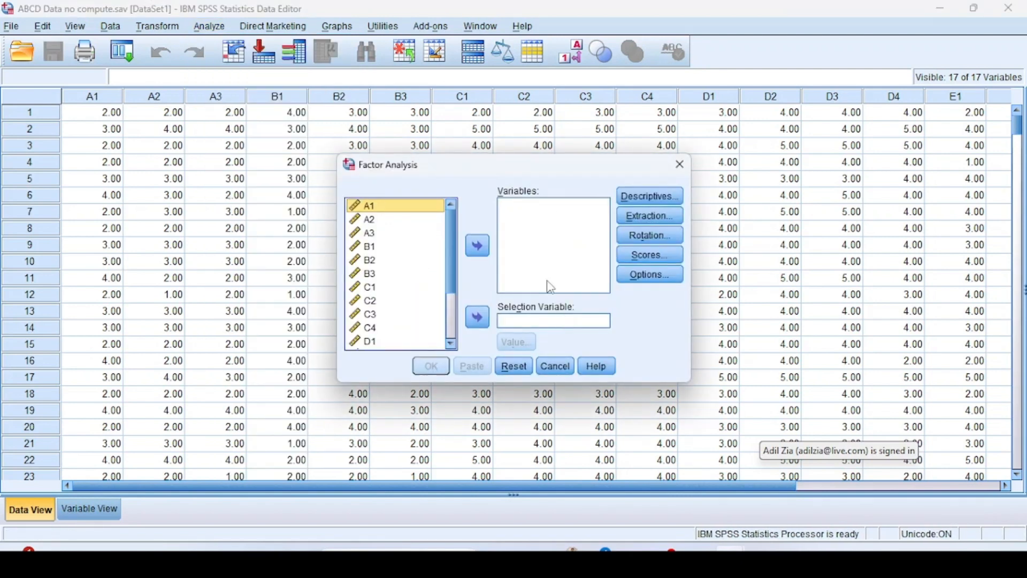
scroll(414, 257, "down", 3)
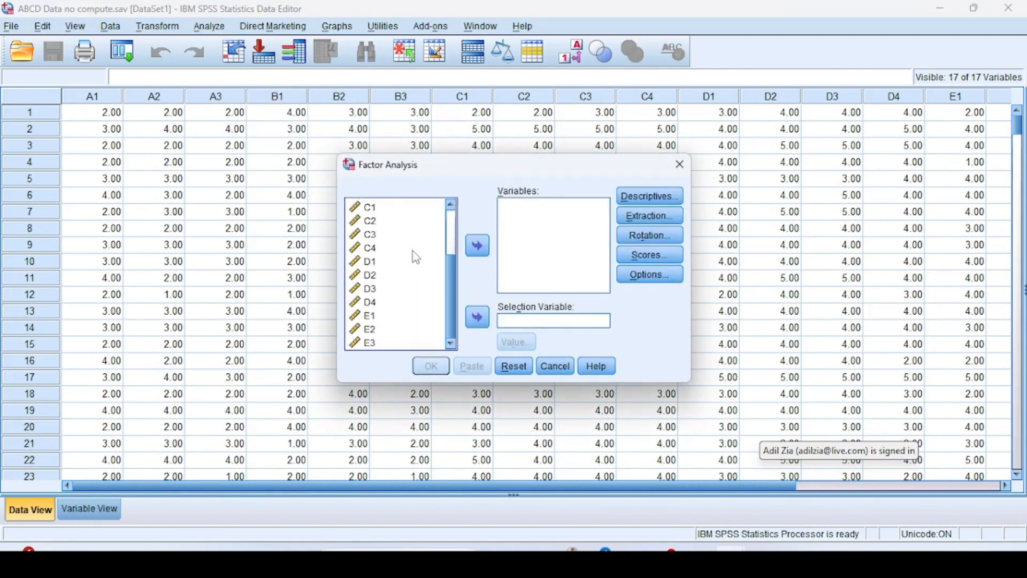
key("ctrl+a")
left_click(478, 245)
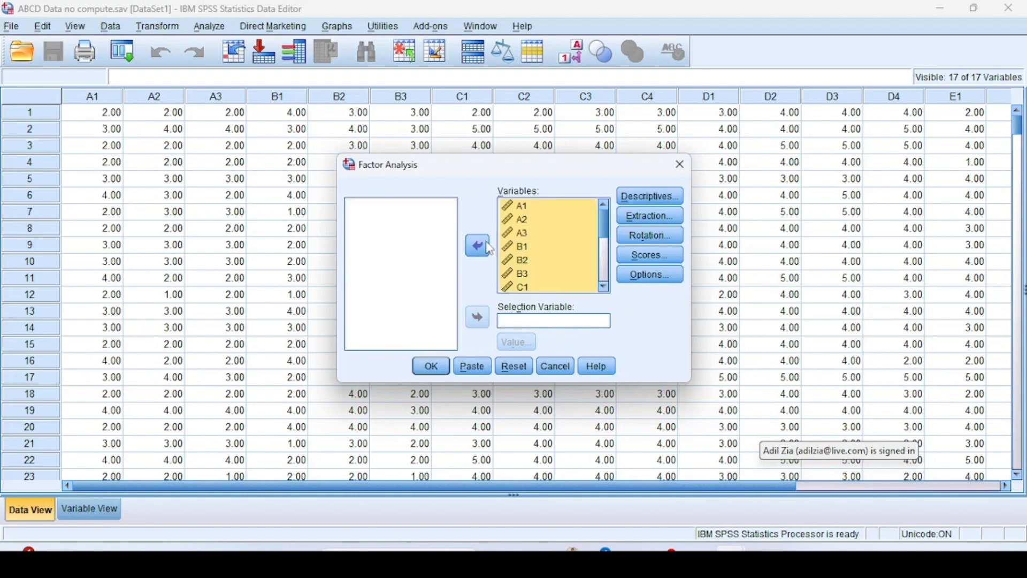
Add the KMO and Bartlett's test of sphericity to the factor analysis descriptives
left_click(636, 199)
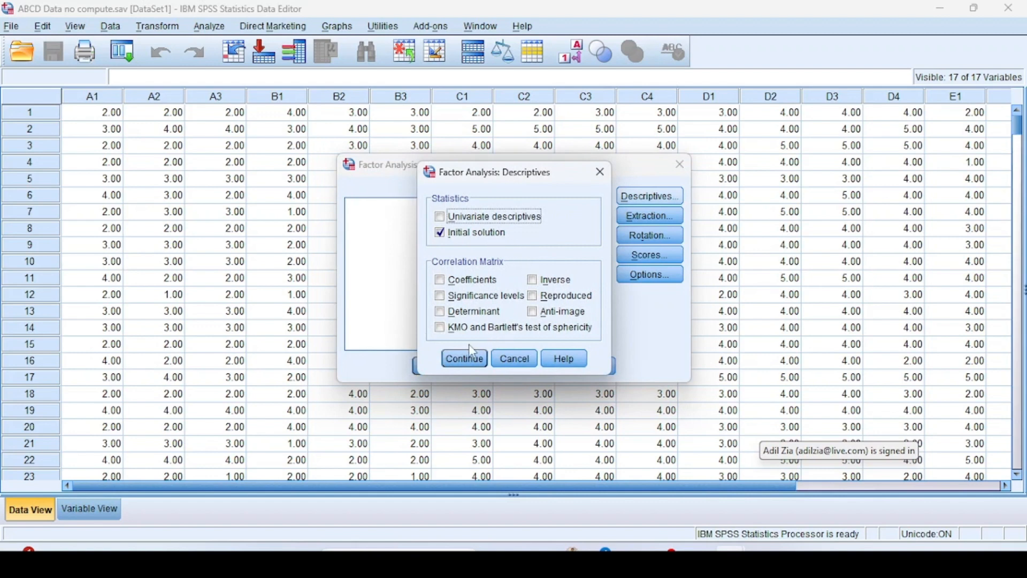
left_click(439, 327)
left_click(465, 359)
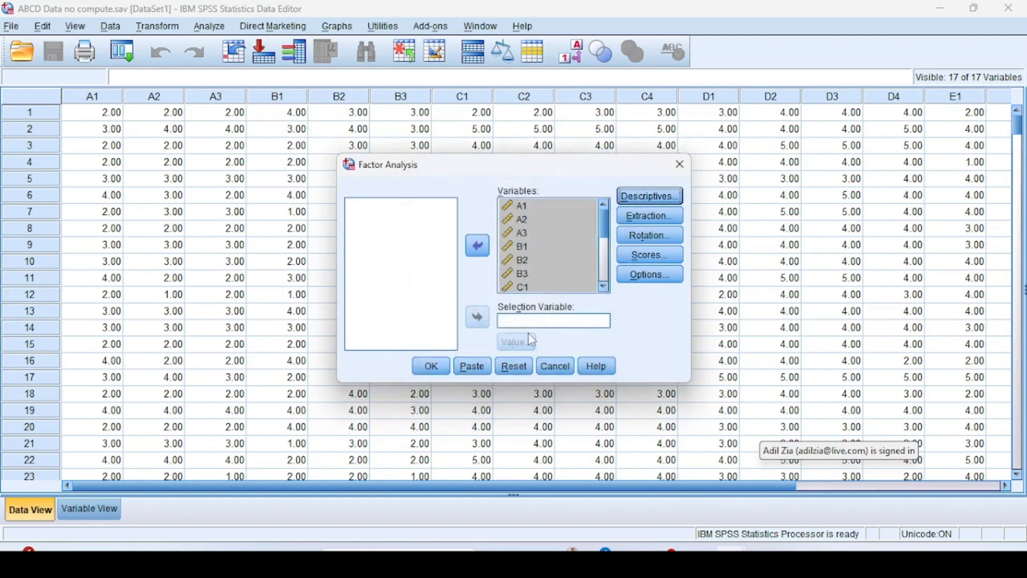
Choose Principal components as the extraction method and include a scree plot in the factor analysis
left_click(646, 216)
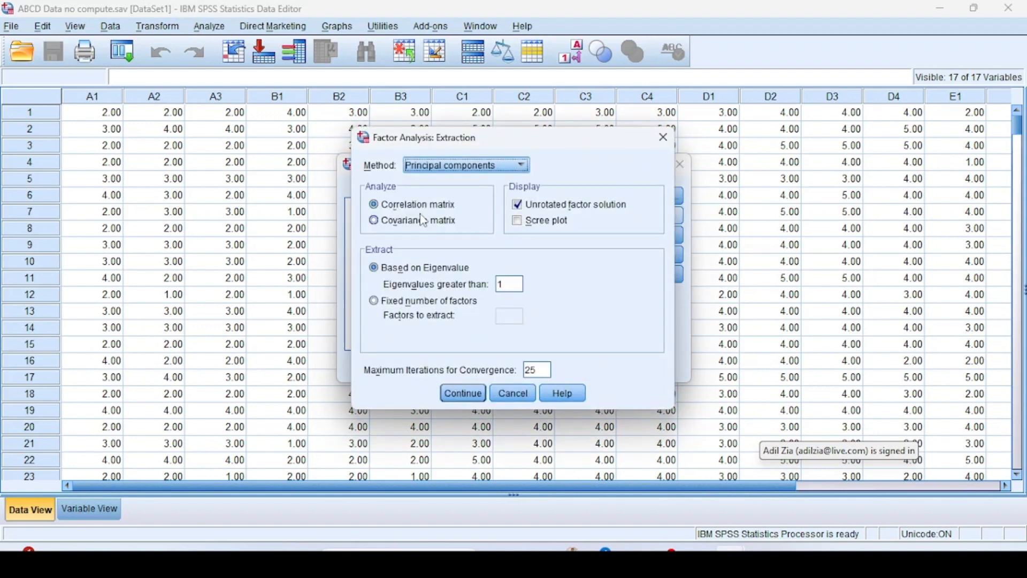
left_click(475, 176)
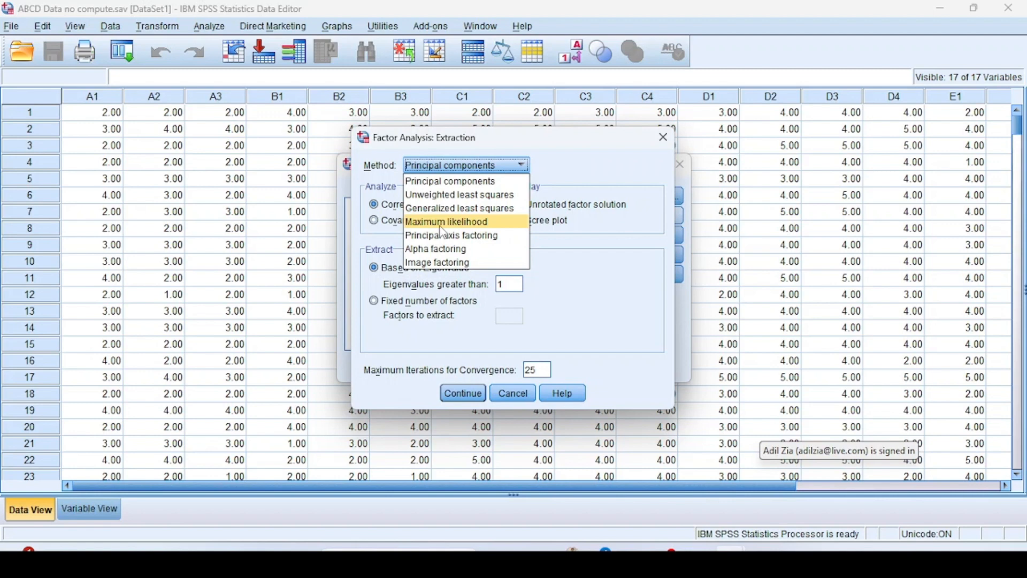
left_click(436, 181)
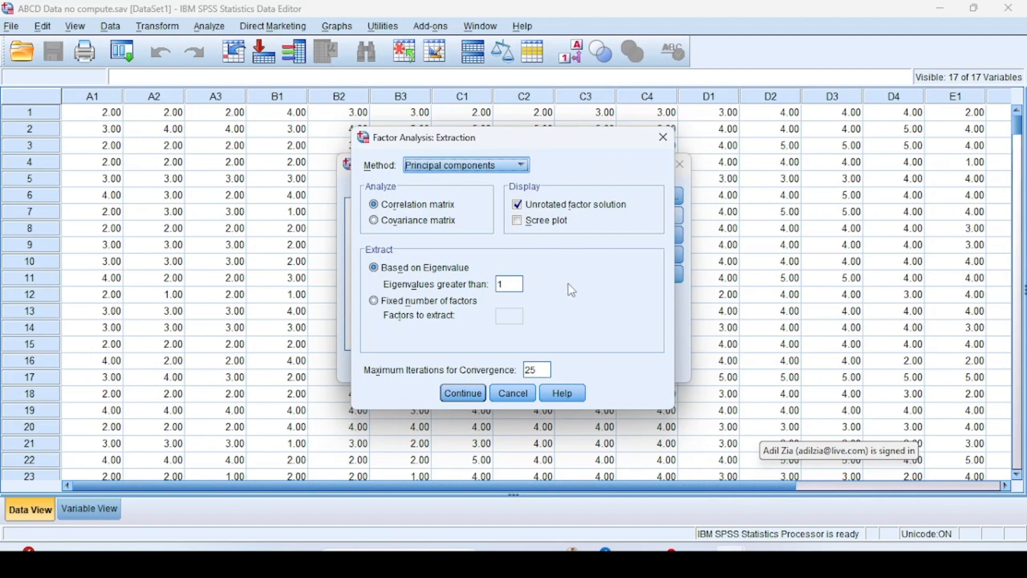
left_click(518, 221)
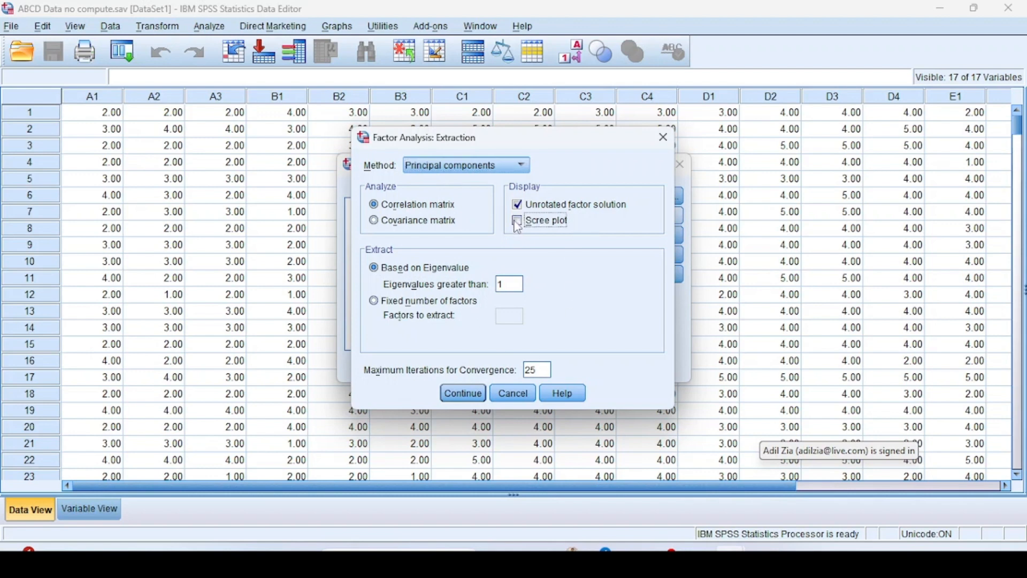
left_click(464, 393)
Set the factor rotation method to Varimax
left_click(648, 236)
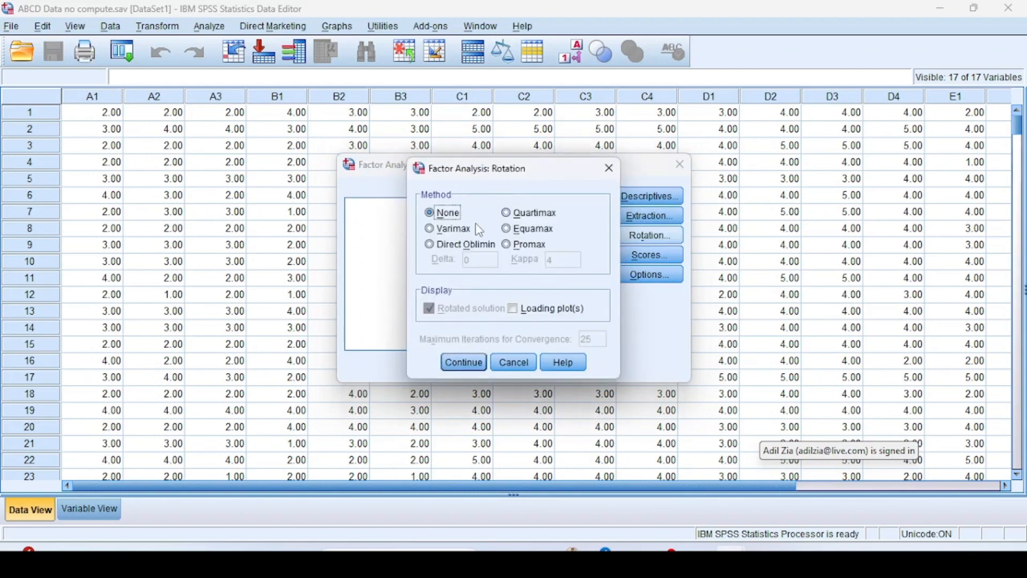
left_click(438, 230)
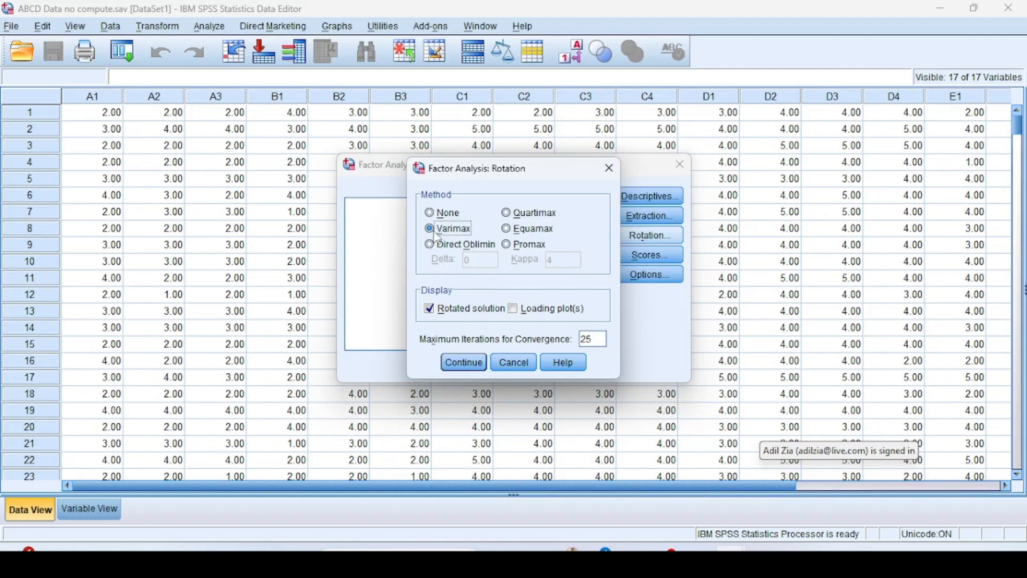
left_click(464, 363)
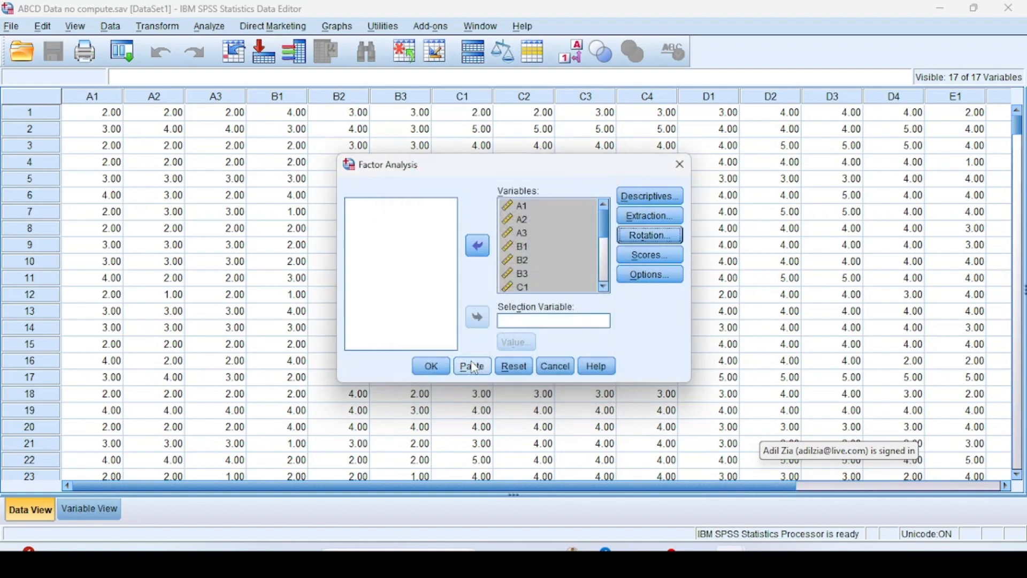
Have the coefficients sorted by size and run the factor analysis
left_click(647, 275)
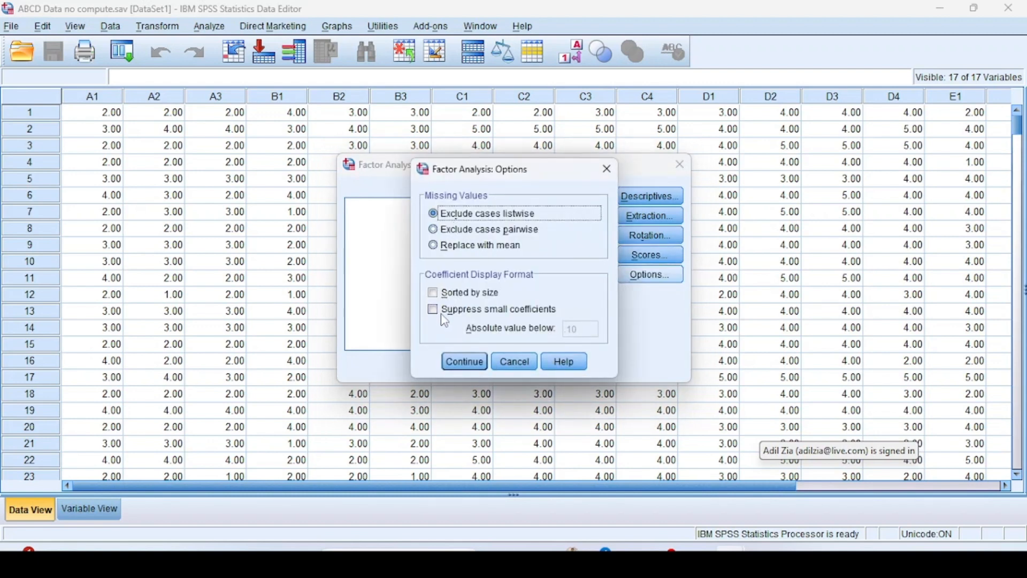
left_click(433, 292)
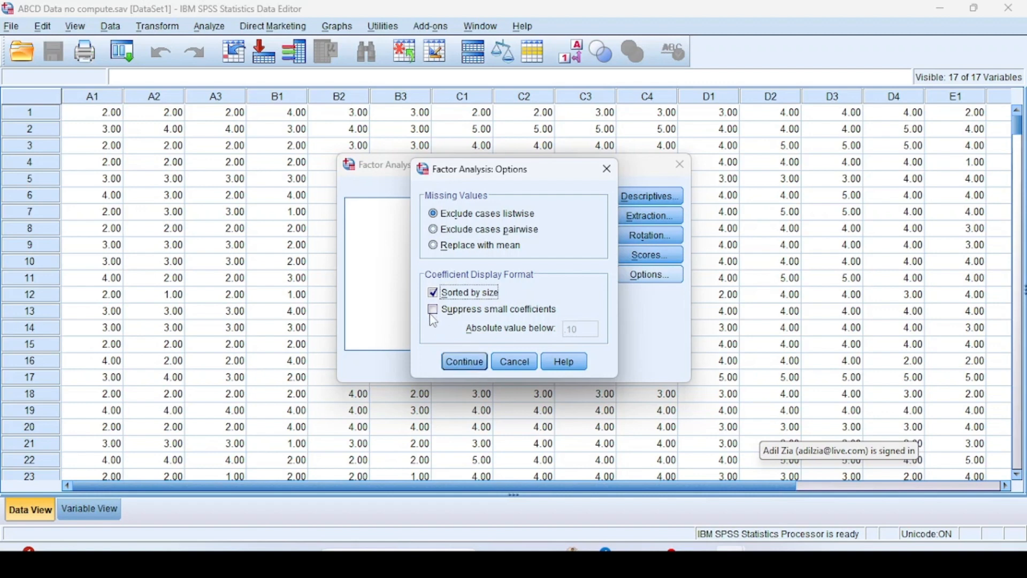
left_click(466, 368)
left_click(422, 367)
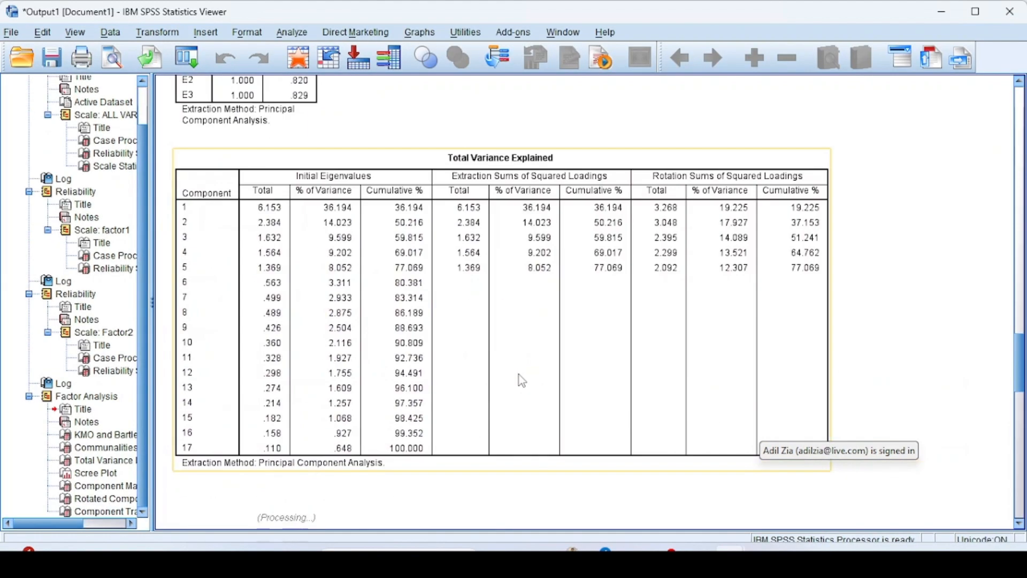
Review the KMO and Bartlett's test, communalities, total variance explained and scree plot, down to the rotated component matrix
scroll(522, 380, "up", 5)
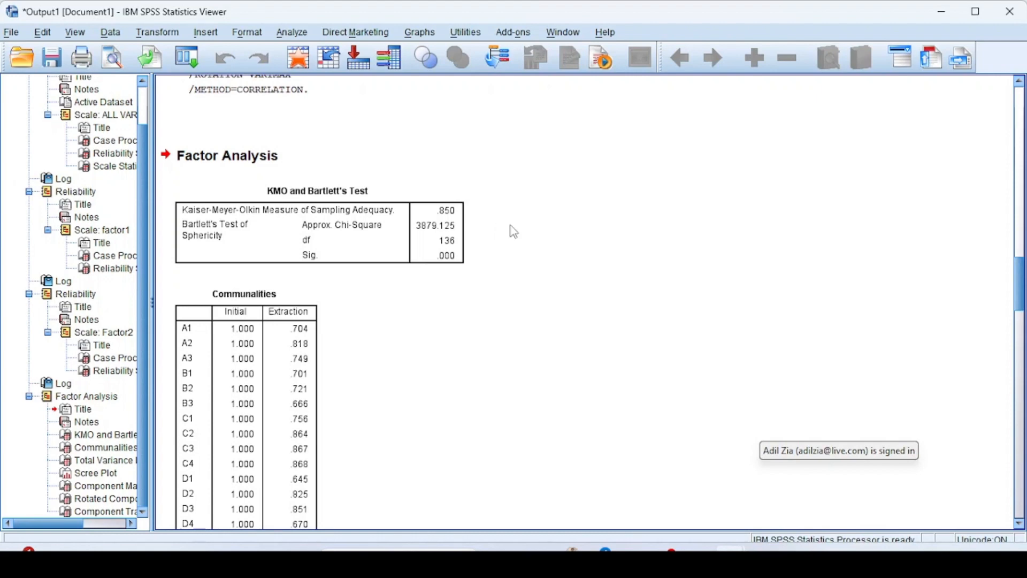
scroll(546, 278, "down", 2)
scroll(486, 250, "down", 10)
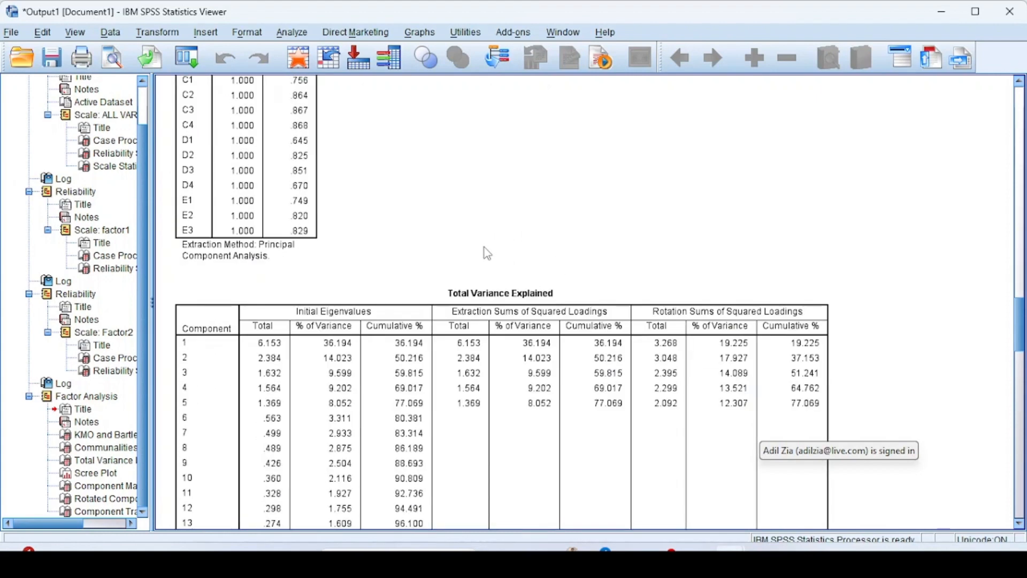
scroll(487, 253, "down", 3)
left_click(487, 253)
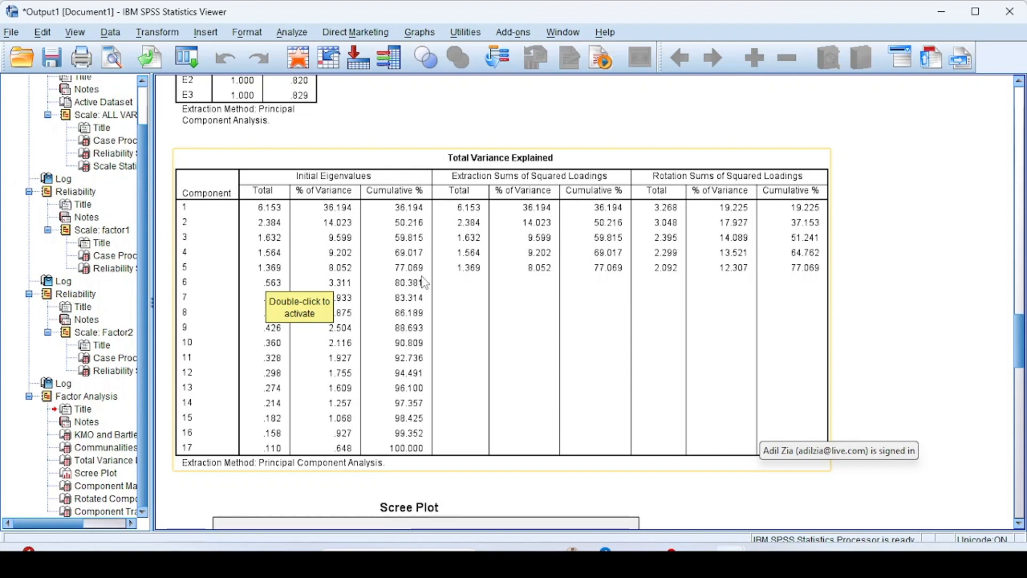
scroll(487, 298, "down", 8)
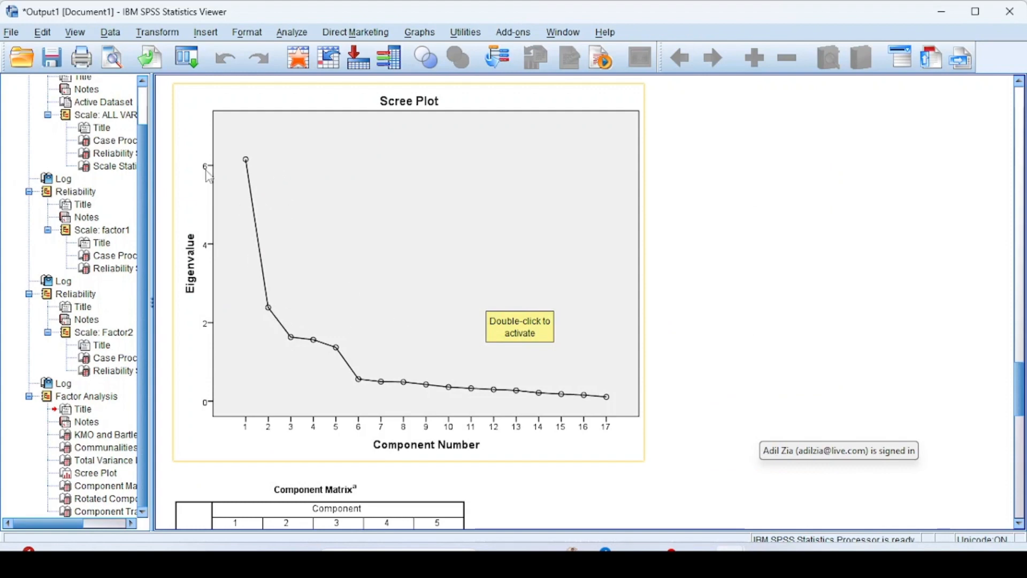
scroll(530, 374, "down", 13)
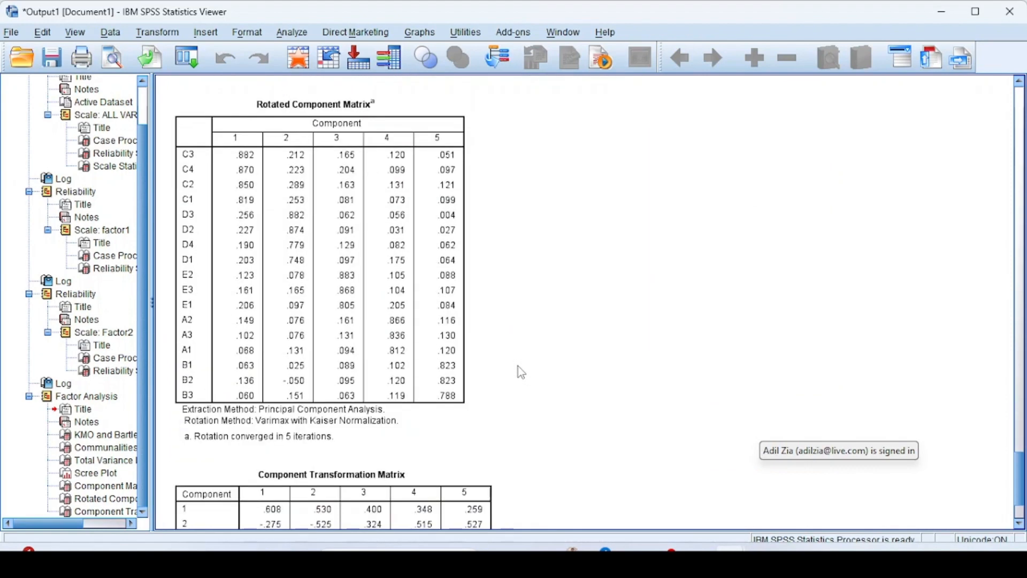
Activate the Rotated Component Matrix and highlight the C loadings on component 1, D on 2, E on 3, and C again
left_click(326, 325)
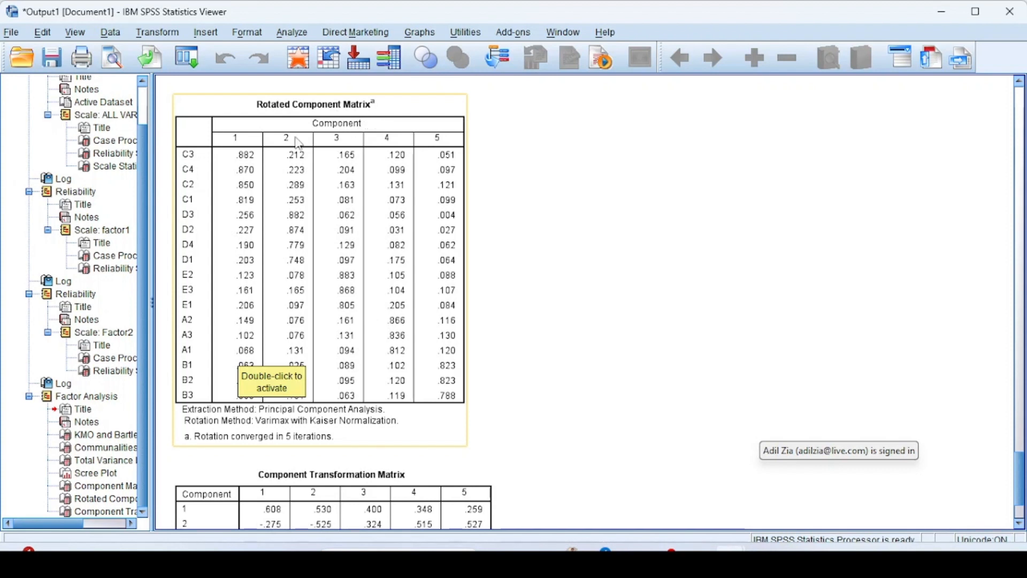
left_click(244, 154)
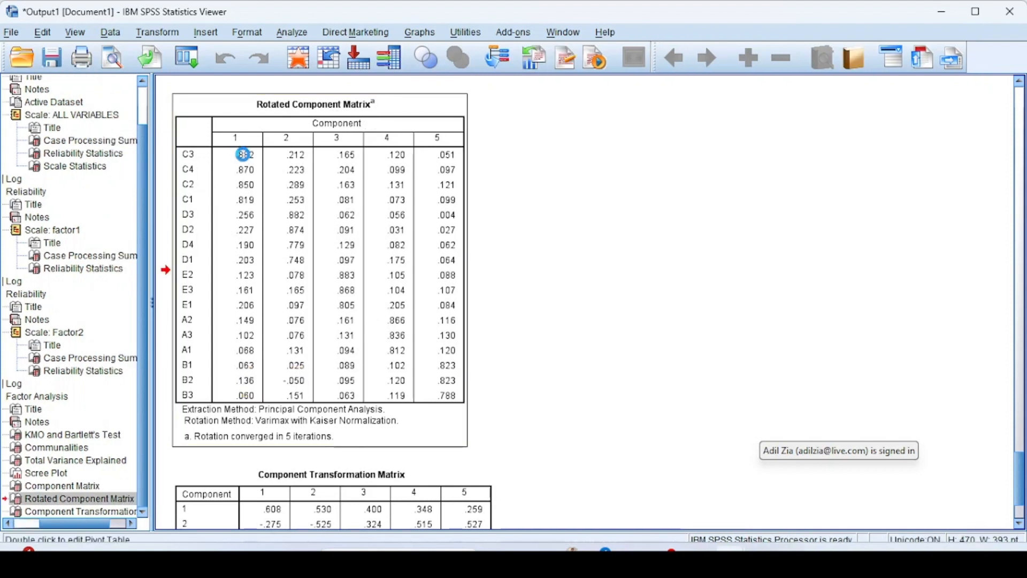
double_click(242, 154)
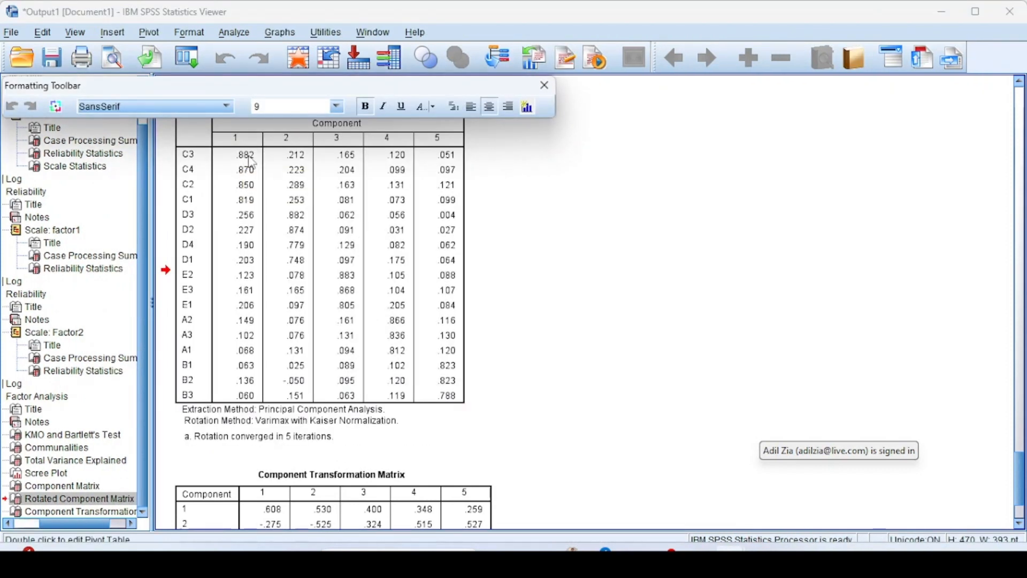
left_click_drag(253, 160, 256, 201)
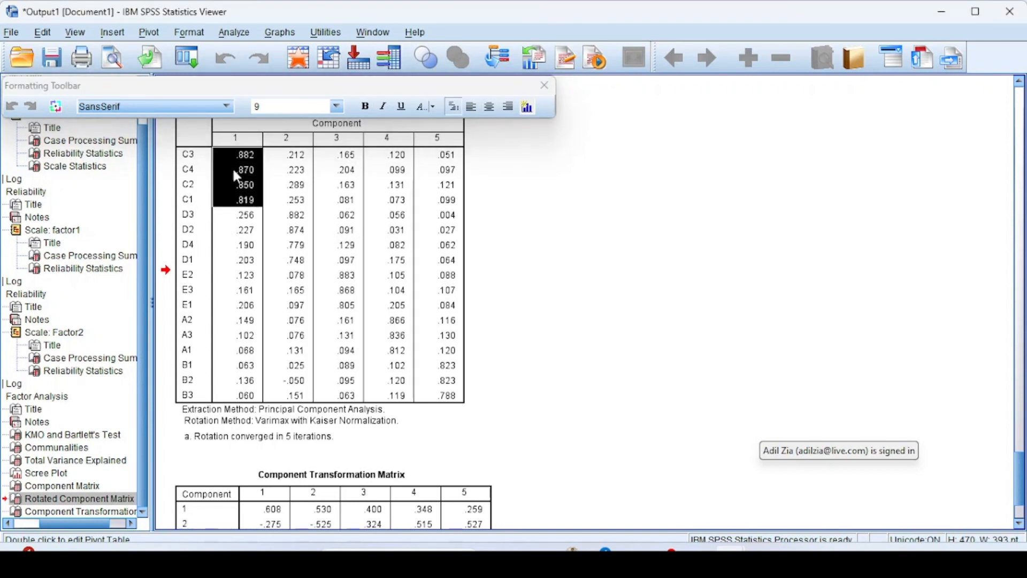
scroll(579, 241, "up", 2)
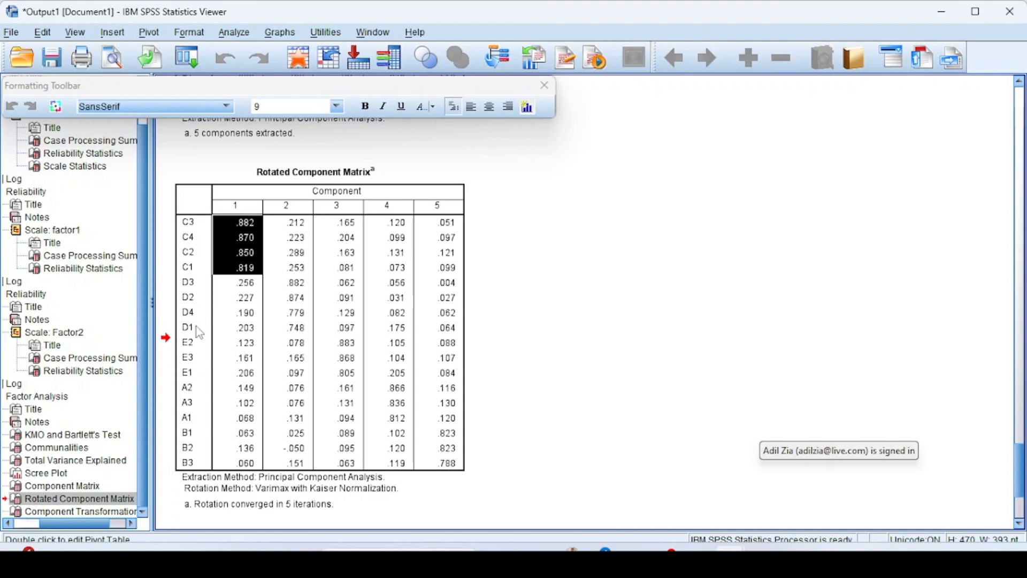
left_click_drag(295, 282, 301, 333)
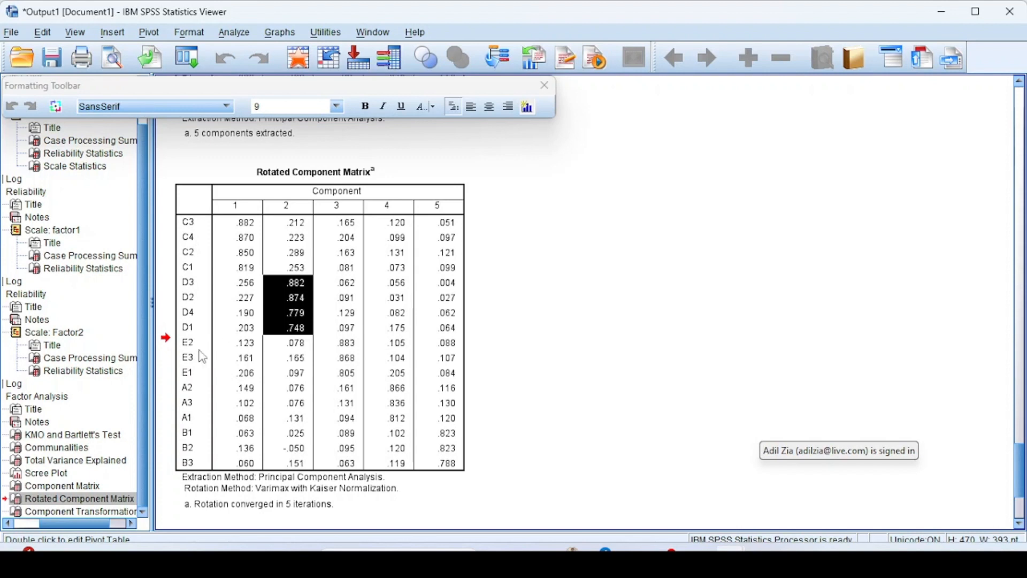
left_click_drag(348, 348, 354, 377)
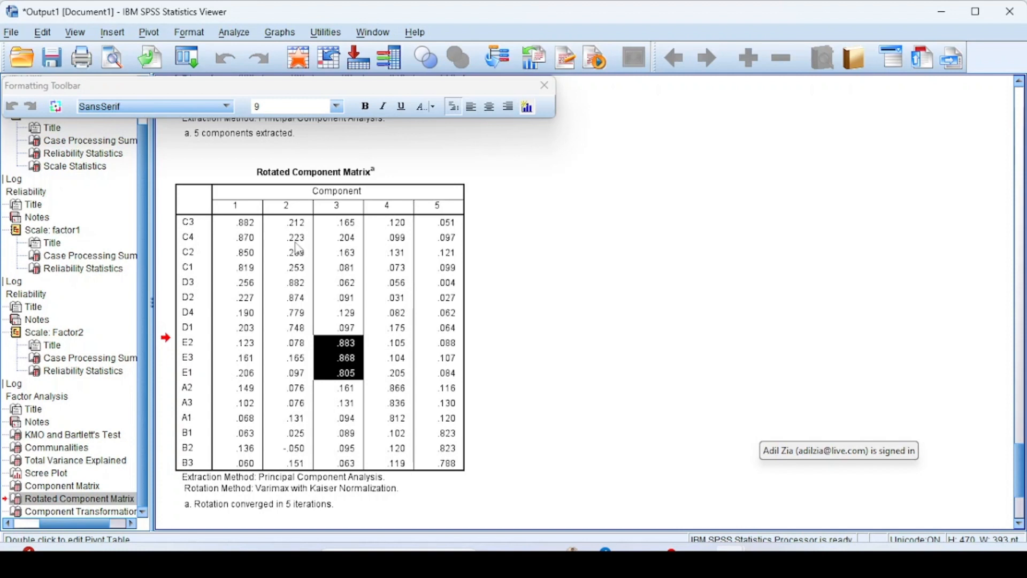
left_click_drag(233, 220, 247, 268)
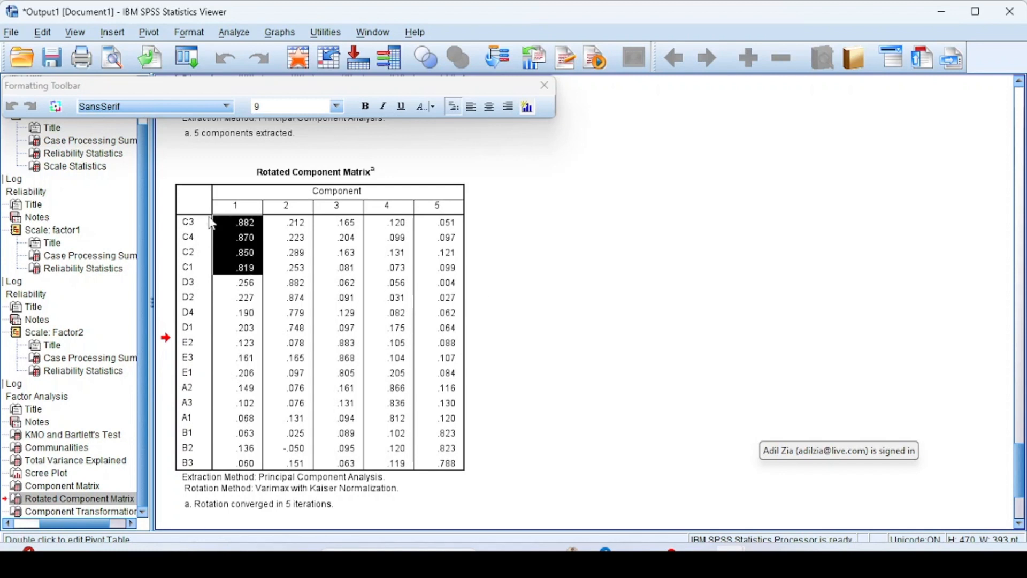
Rerun the factor analysis on the data file with small coefficients suppressed below an absolute value of 0.6
mouse_move(730, 564)
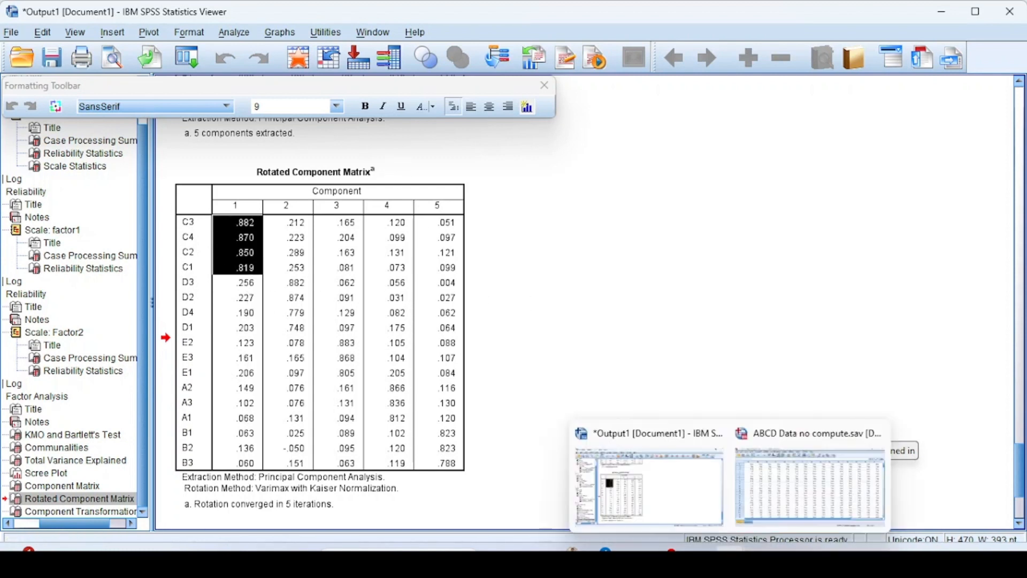
left_click(784, 485)
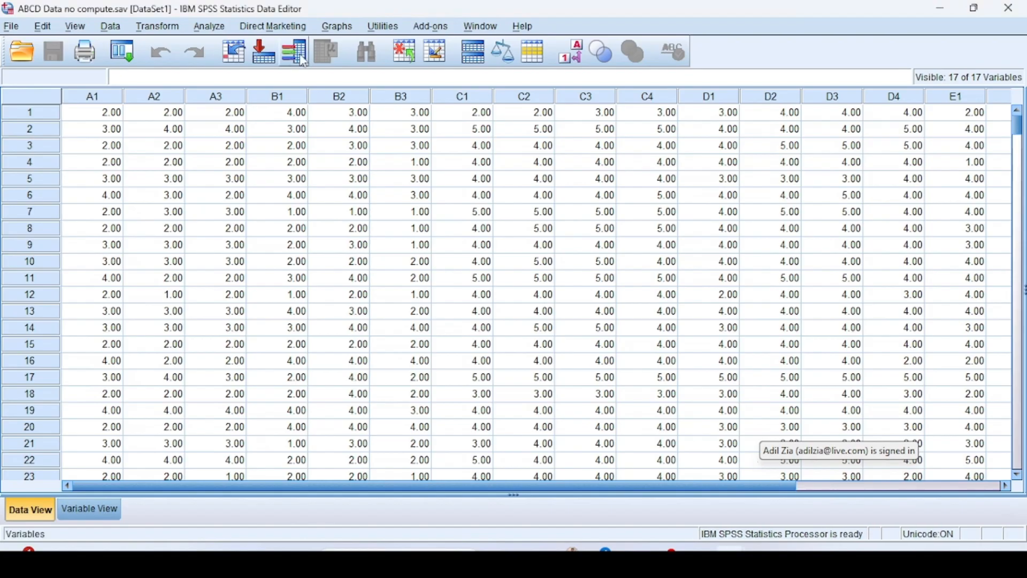
left_click(210, 27)
mouse_move(266, 253)
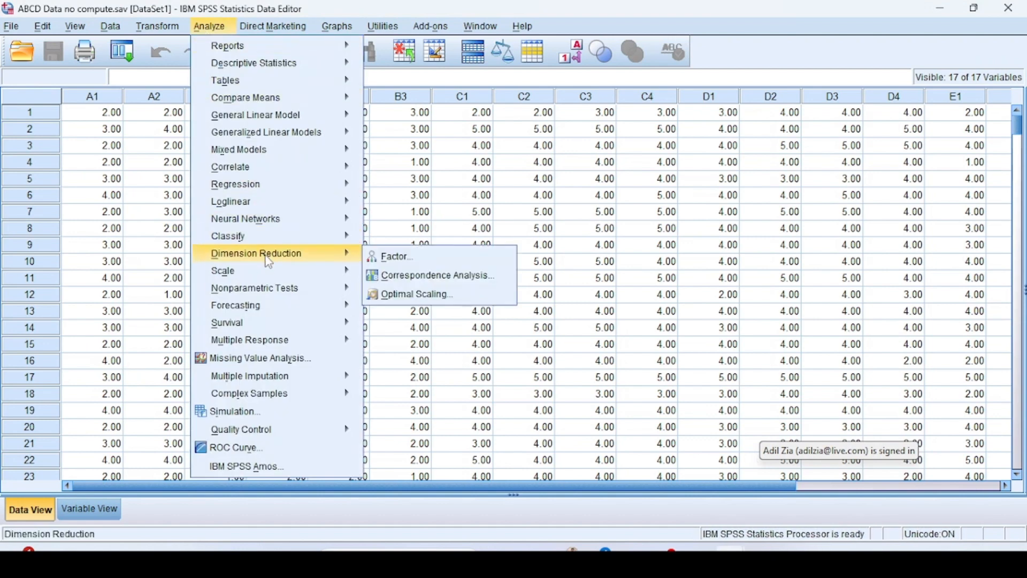
left_click(383, 254)
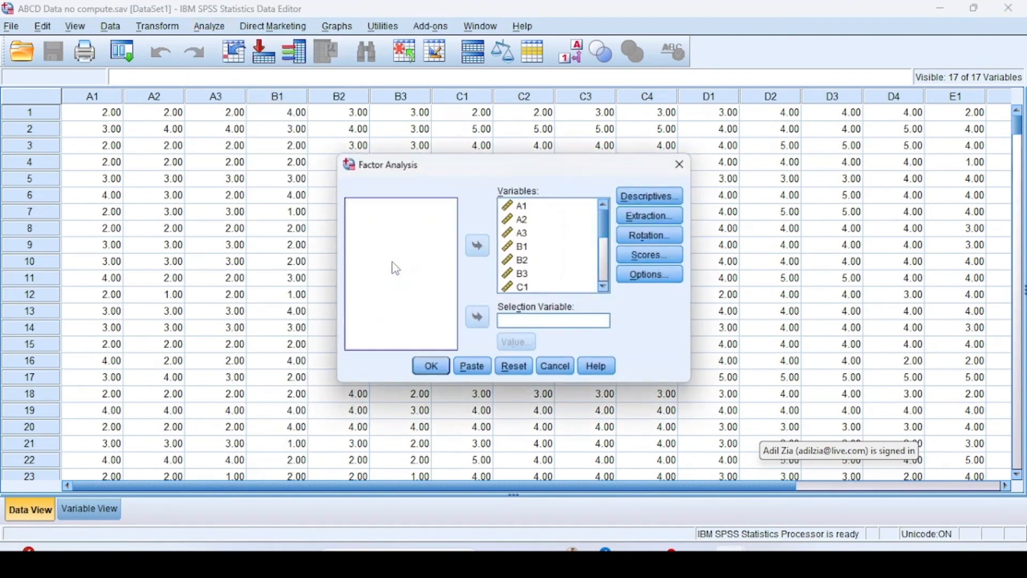
left_click(649, 275)
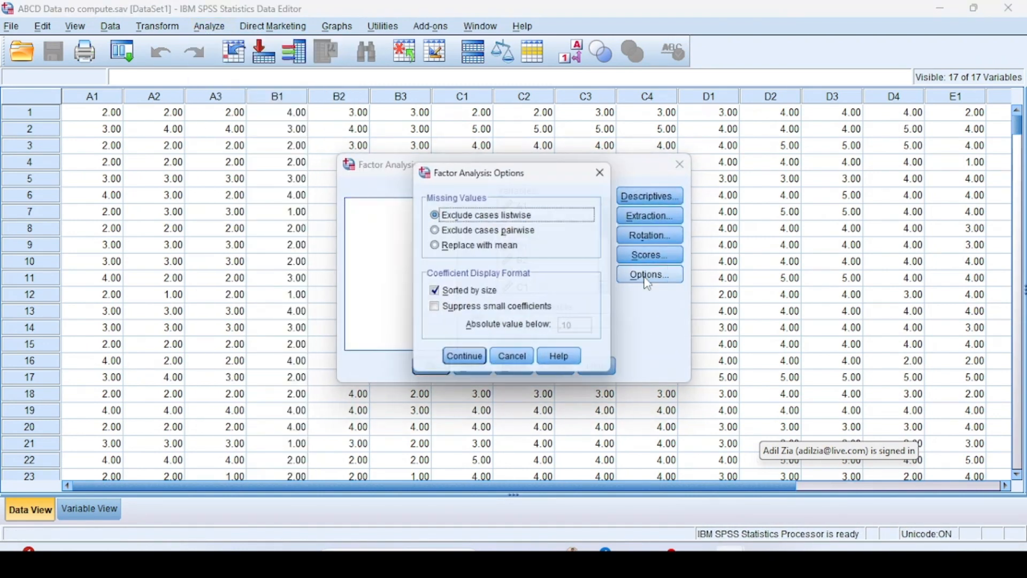
left_click(434, 310)
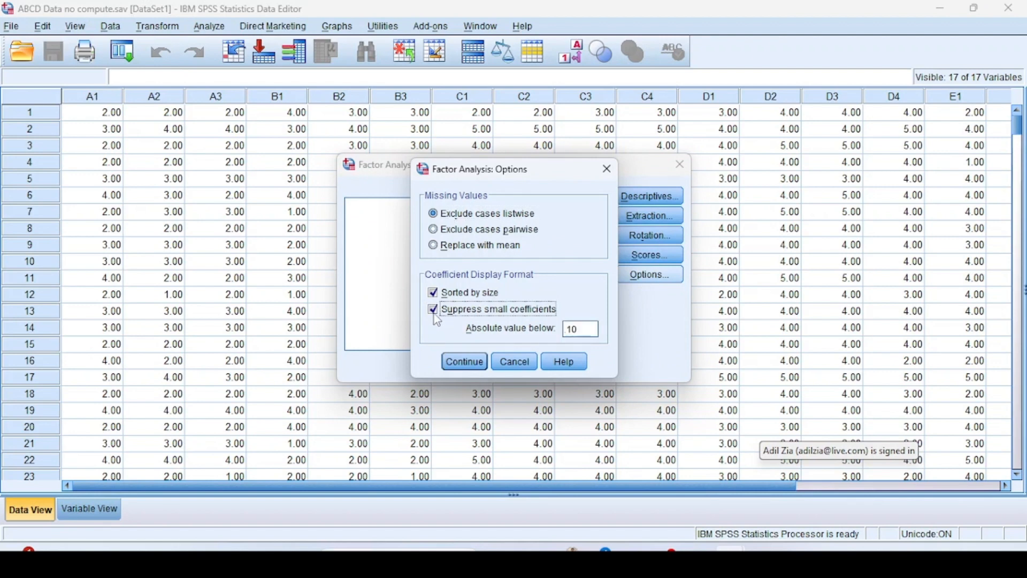
double_click(570, 329)
type("0.6")
left_click(465, 362)
left_click(432, 374)
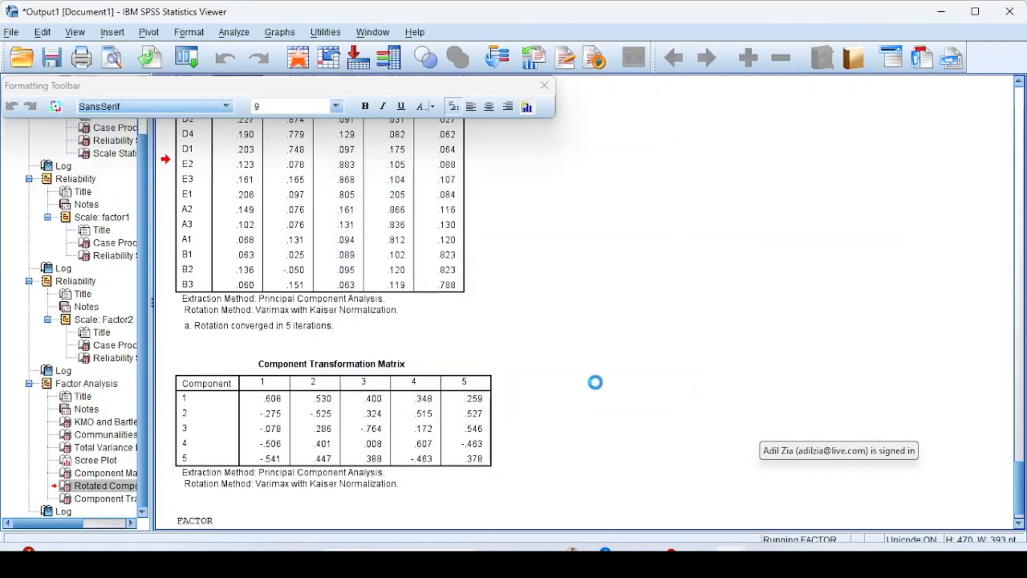
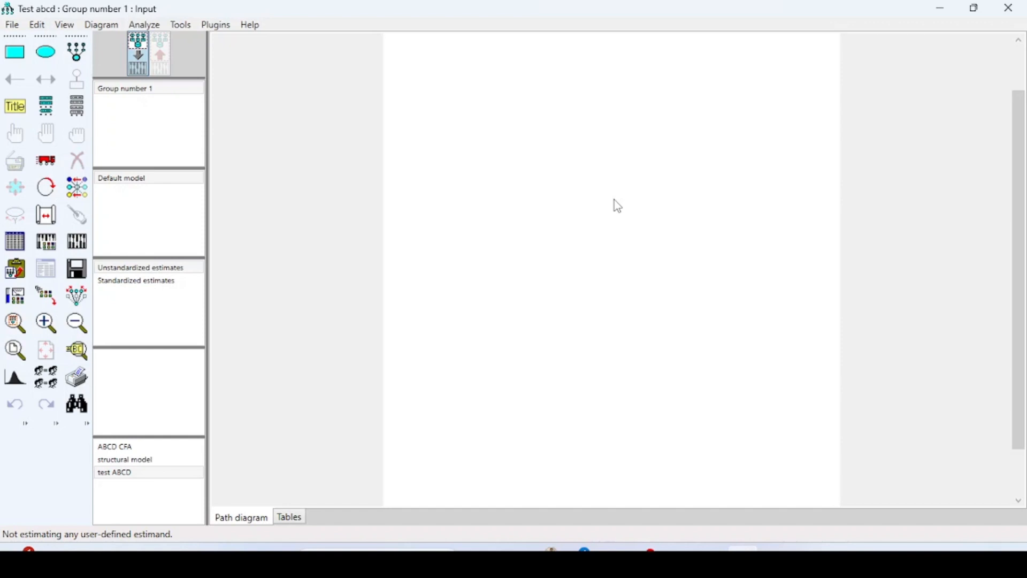
In Amos, draw a latent variable ellipse near the top of the blank path diagram and duplicate it into a vertical column of five
scroll(629, 318, "up", 1)
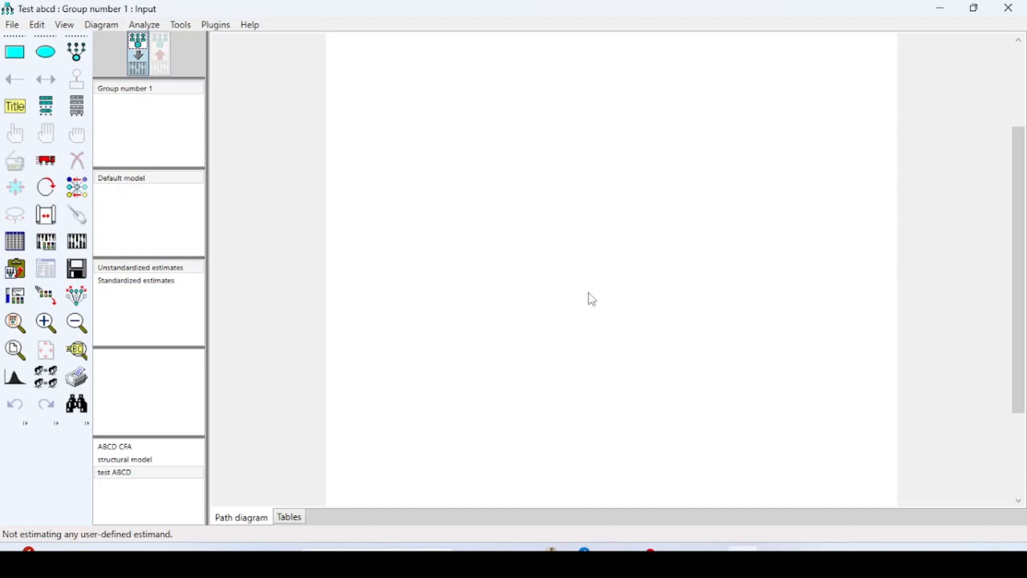
left_click(46, 52)
left_click(46, 52)
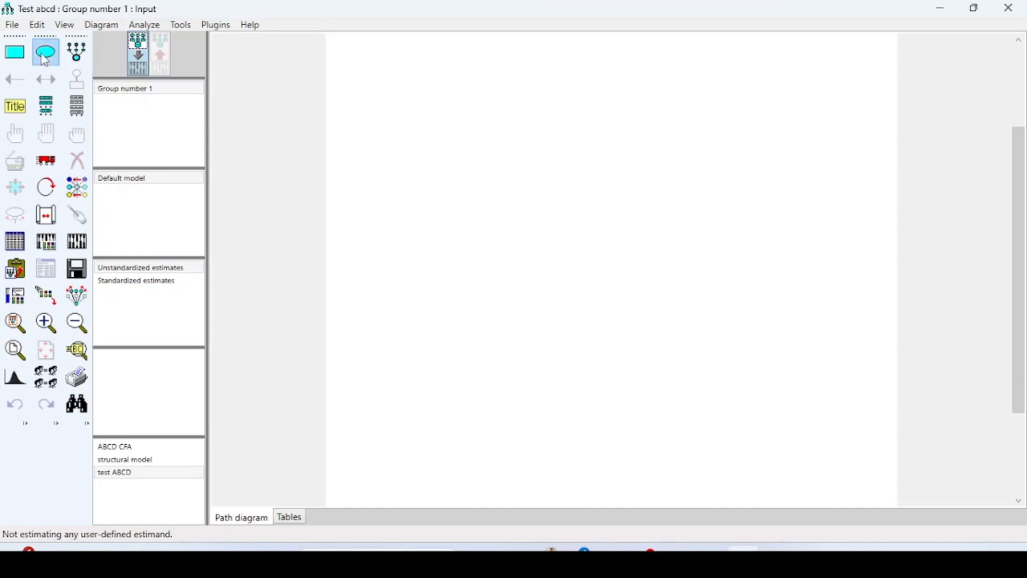
left_click_drag(494, 105, 550, 137)
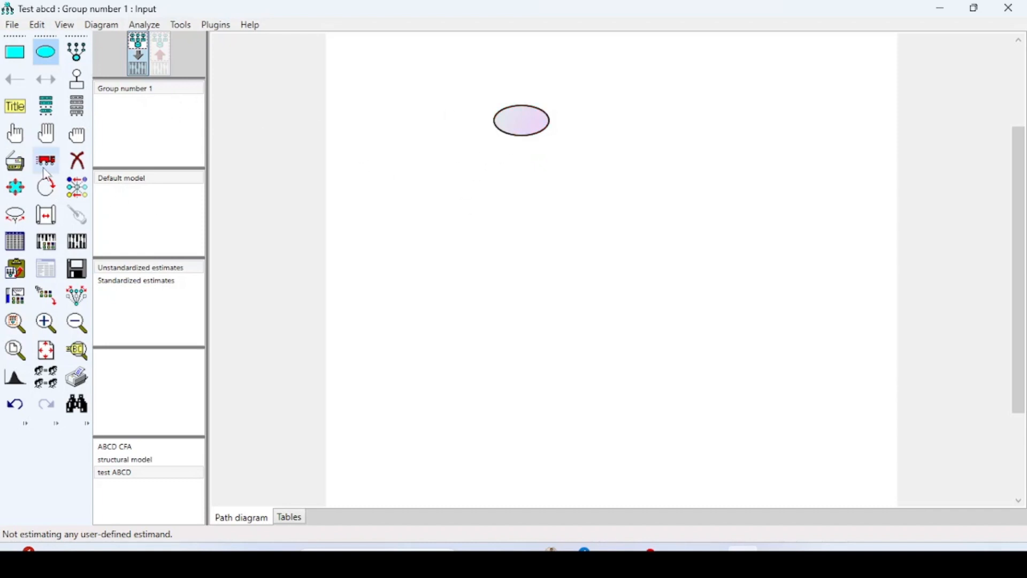
left_click(15, 161)
left_click_drag(520, 129, 525, 310)
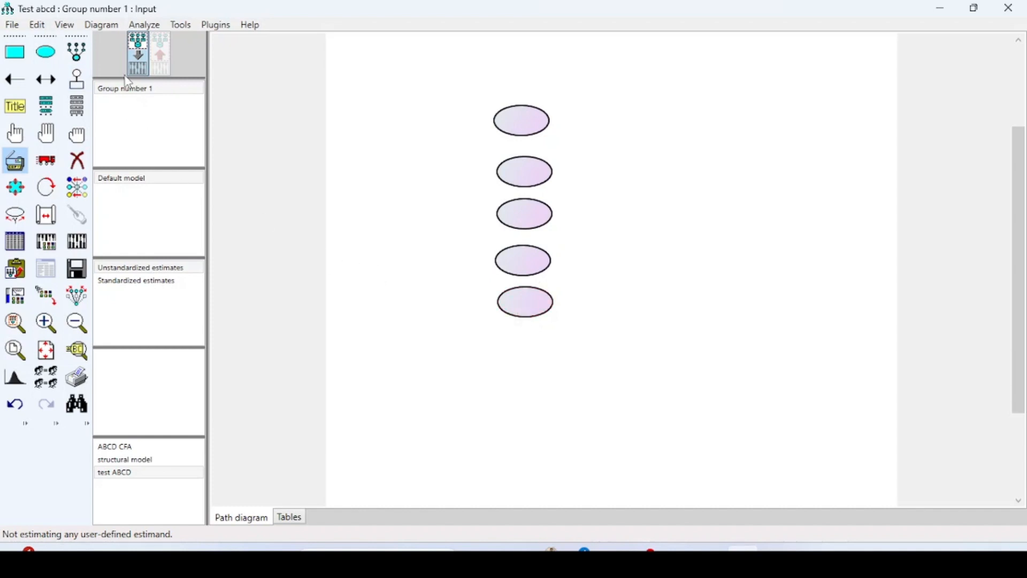
Add three indicators with error terms to each of the upper two latent variables, undoing the extra fourth indicator on the second
left_click(76, 50)
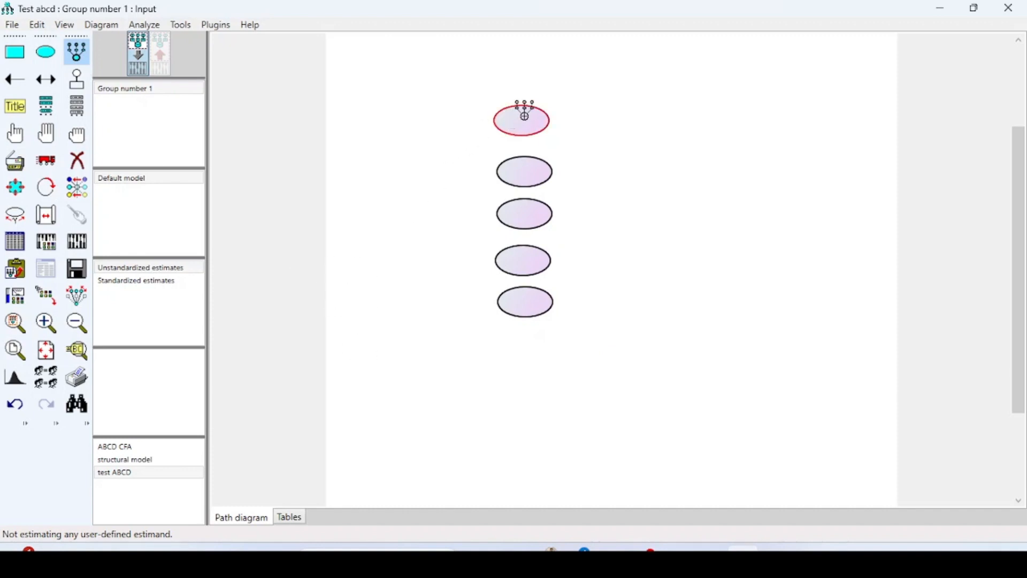
left_click(524, 107)
left_click(524, 107)
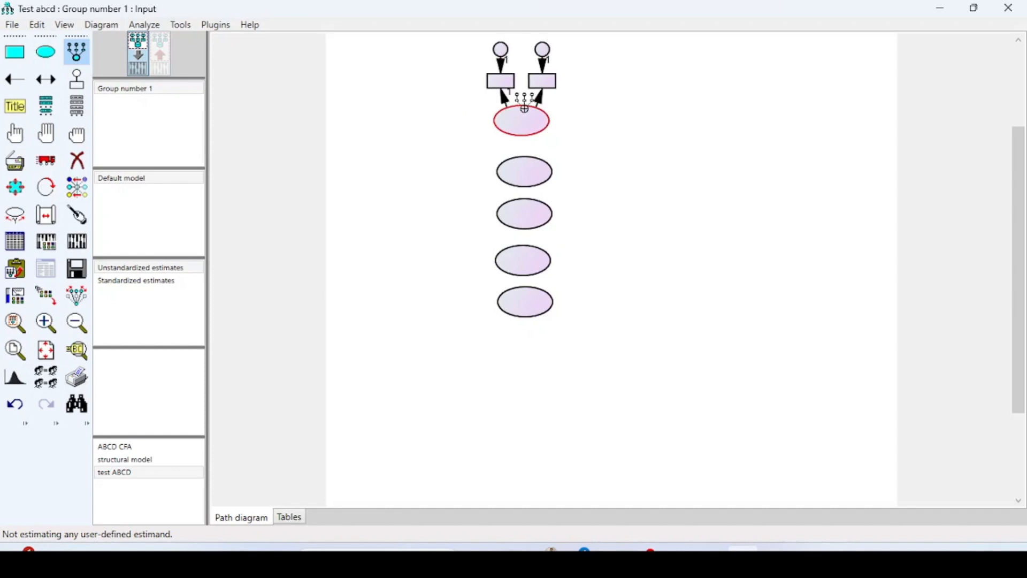
left_click(525, 109)
left_click(523, 162)
left_click(523, 162)
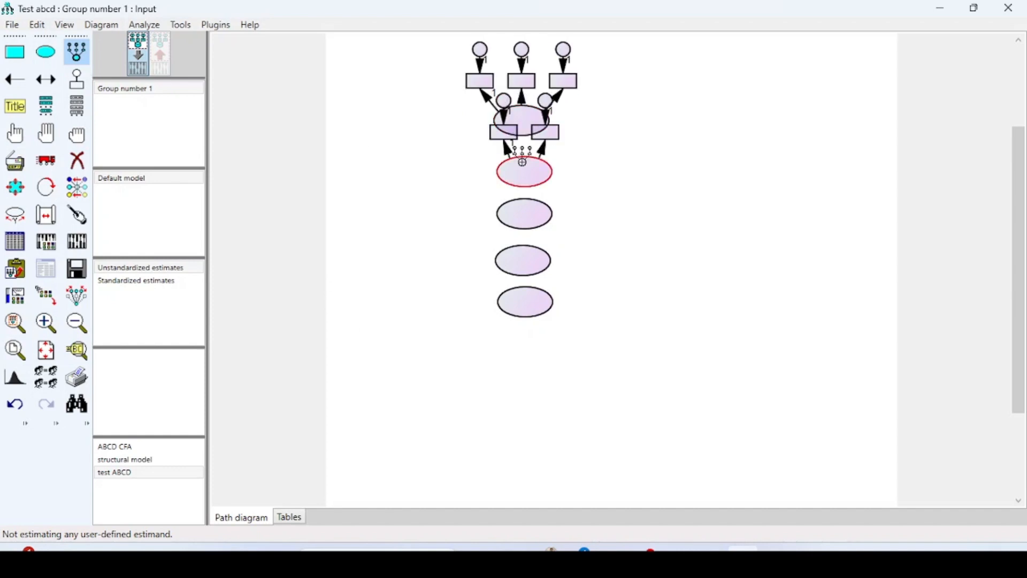
left_click(522, 162)
left_click(522, 162)
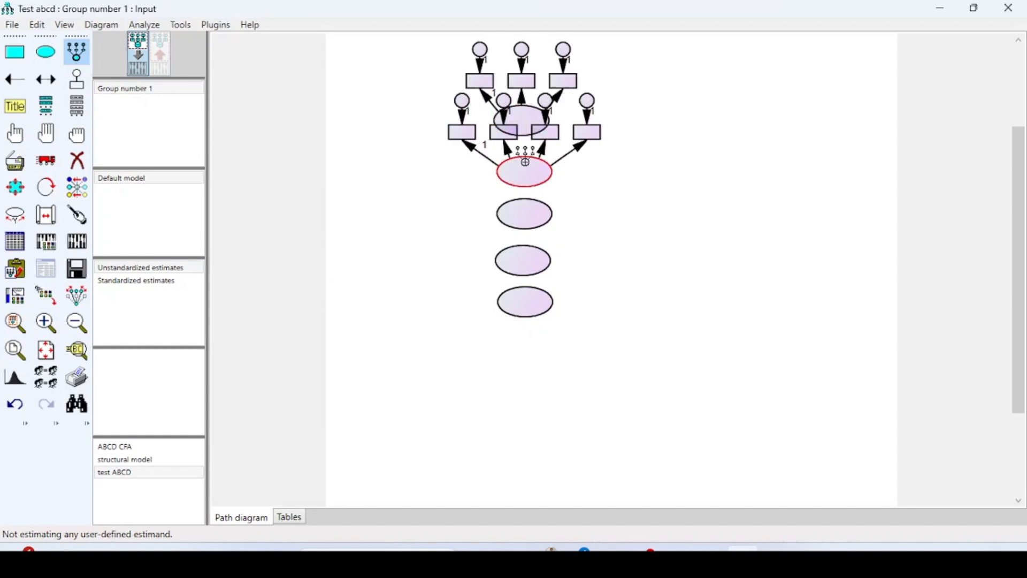
key("ctrl+z")
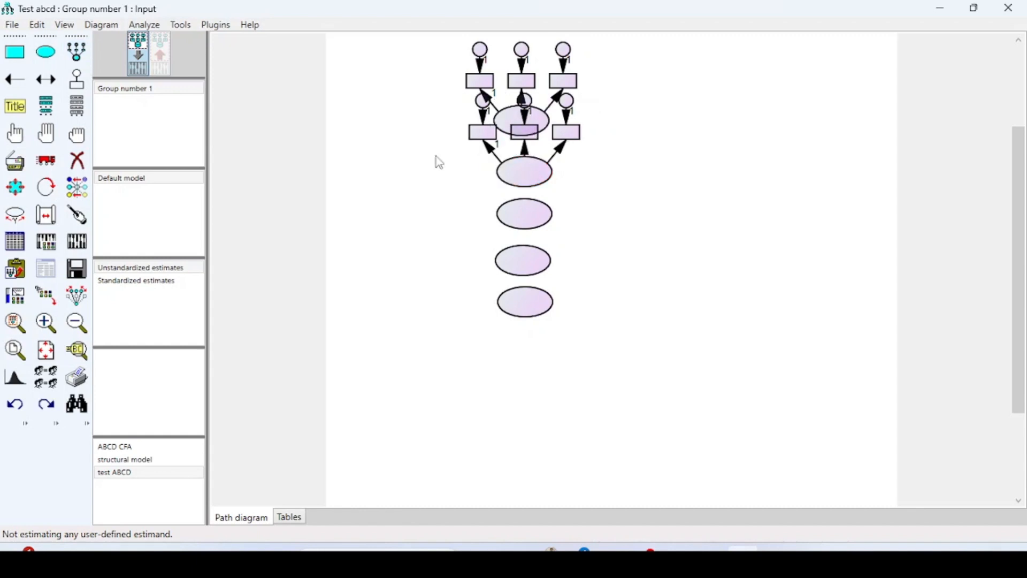
Add four indicators with error terms to each of the third and fourth latent variables and three to the fifth
left_click(76, 52)
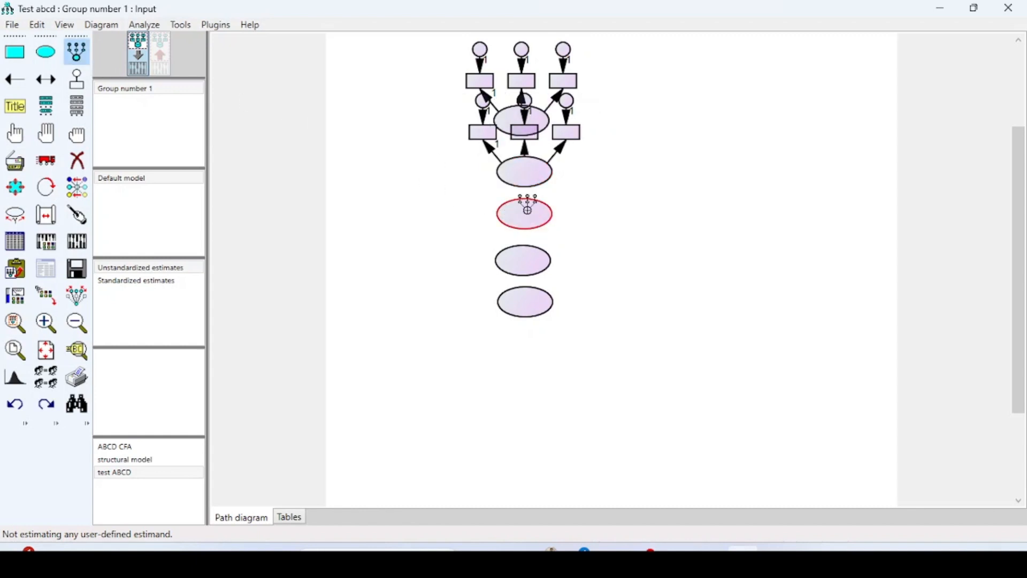
left_click(528, 210)
left_click(528, 211)
left_click(528, 210)
left_click(528, 210)
left_click(525, 252)
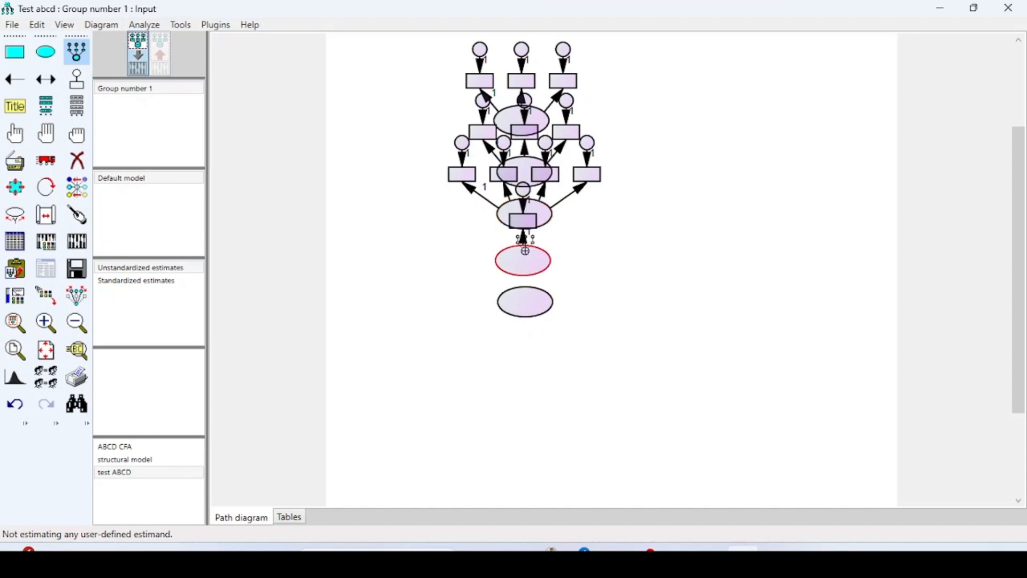
left_click(525, 250)
left_click(525, 250)
left_click(526, 250)
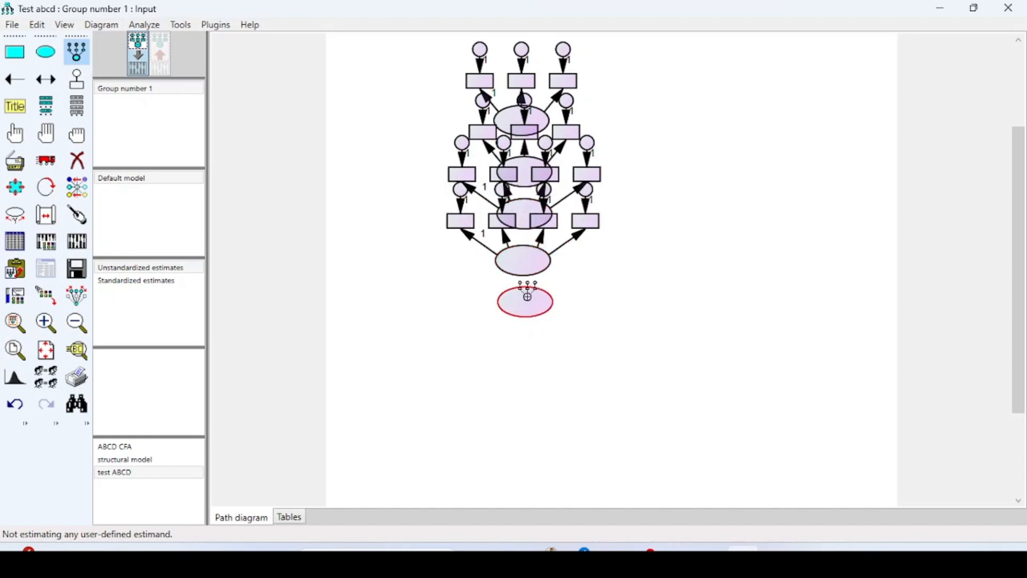
left_click(527, 295)
left_click(527, 295)
left_click(527, 296)
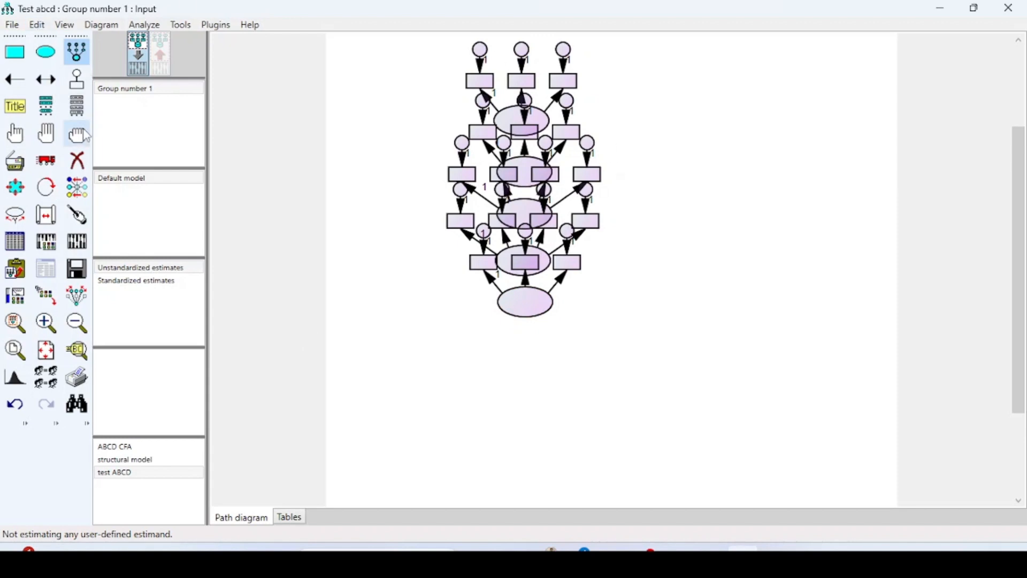
Rotate the indicators of all five latent variables so they sit to the right of their ellipses
left_click(47, 188)
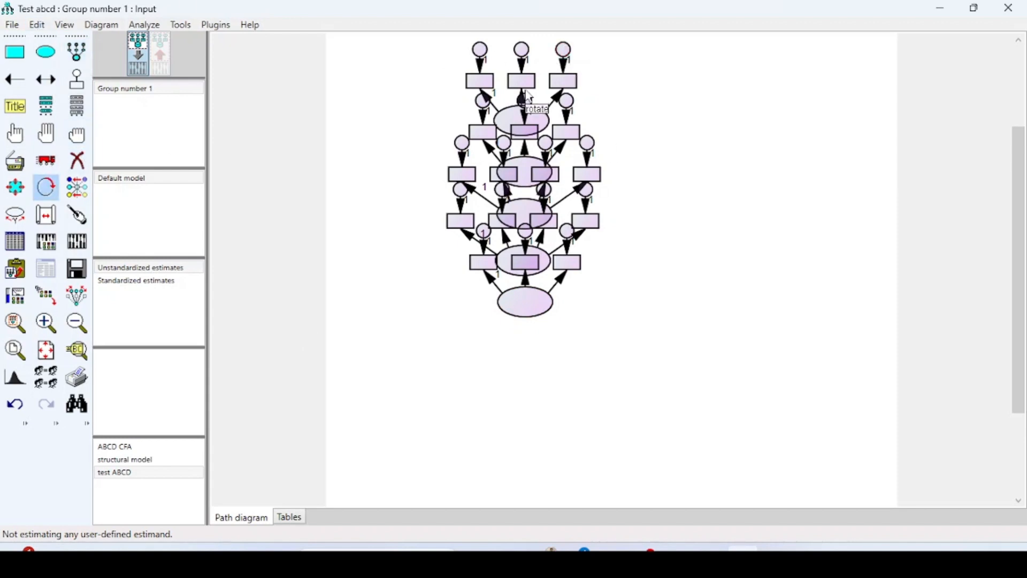
left_click(528, 118)
left_click(531, 168)
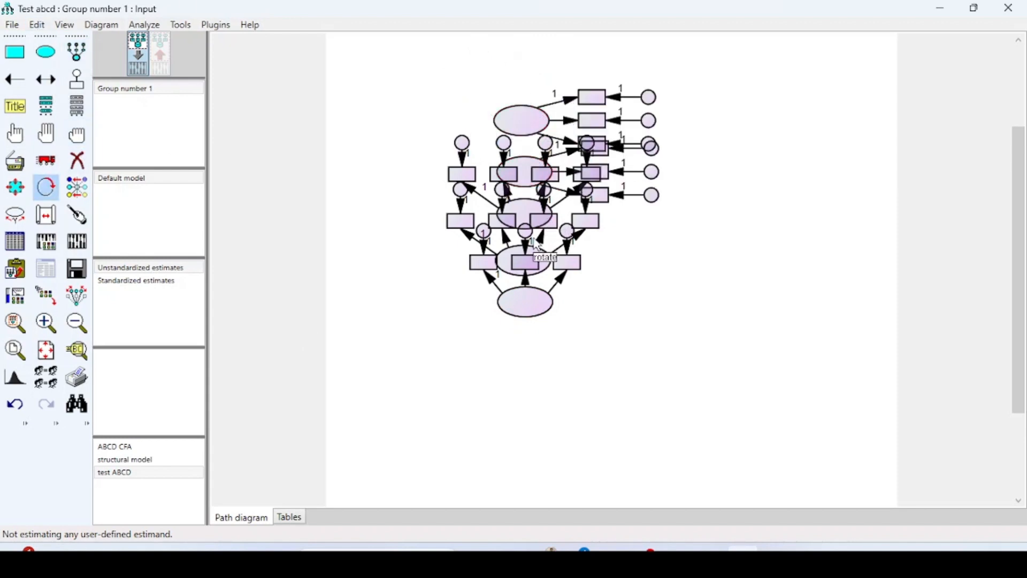
left_click(530, 215)
left_click(535, 256)
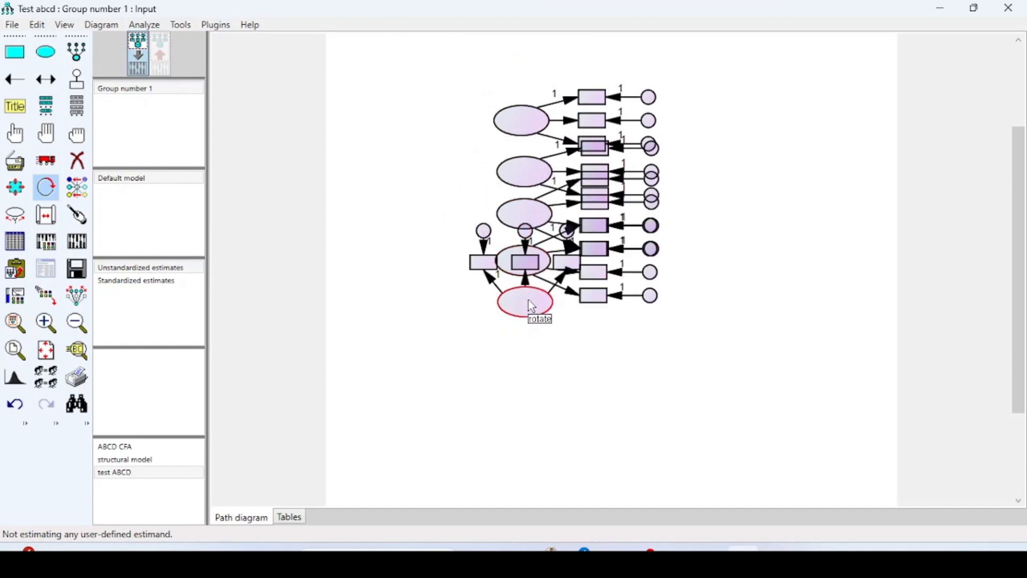
left_click(528, 303)
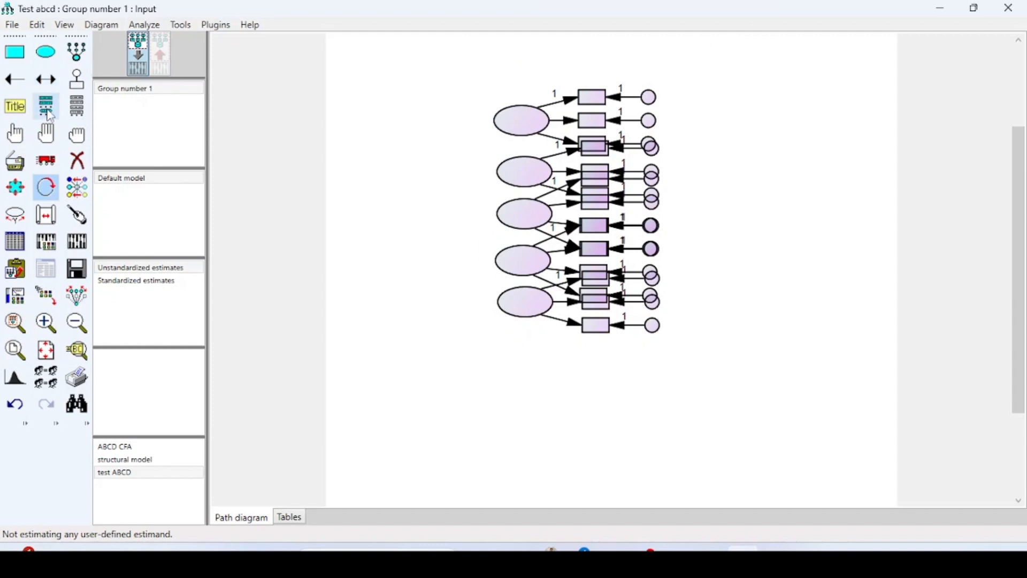
left_click(45, 160)
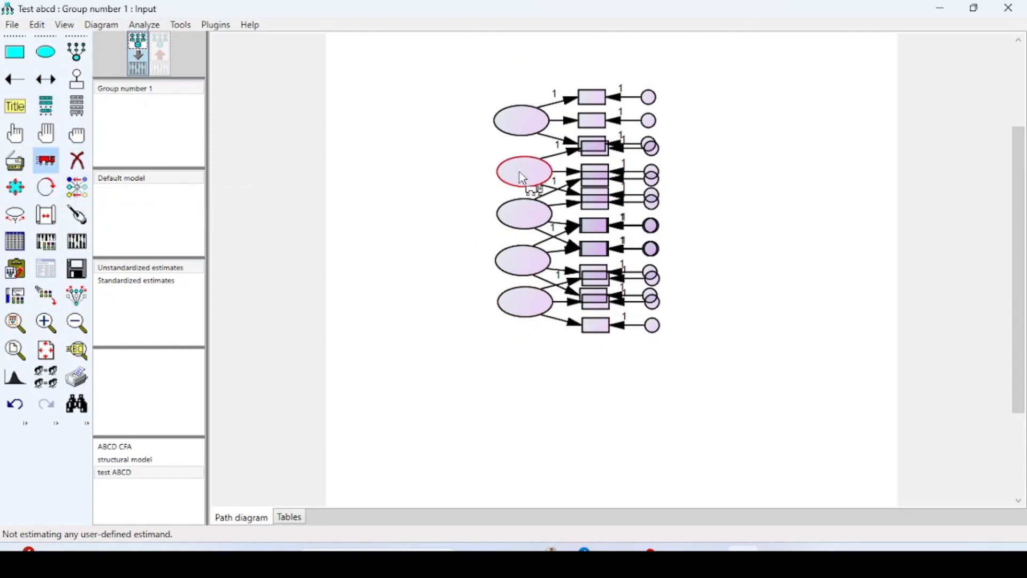
left_click_drag(519, 172, 523, 189)
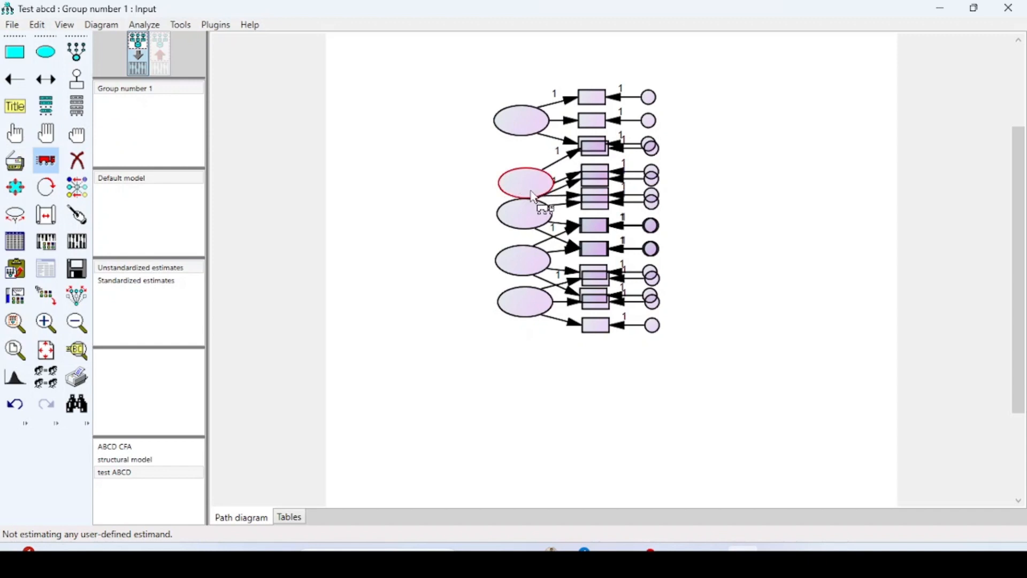
key("ctrl+z")
Turn on symmetry preservation and move the five latent variables with their indicators apart into an evenly spread column without overlaps
left_click(70, 293)
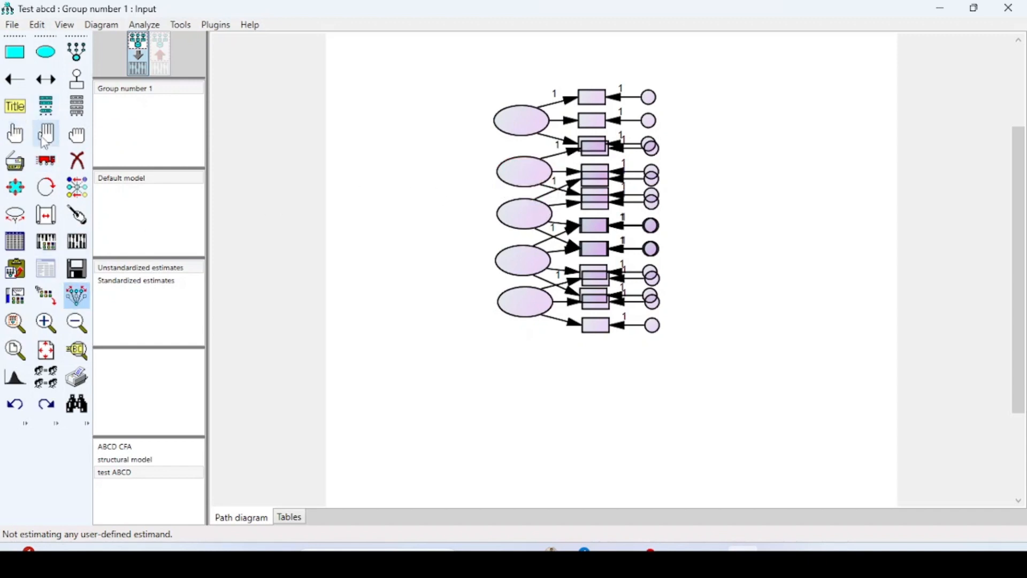
left_click(57, 164)
left_click_drag(526, 296, 528, 367)
left_click_drag(518, 259, 518, 286)
left_click_drag(511, 228, 523, 226)
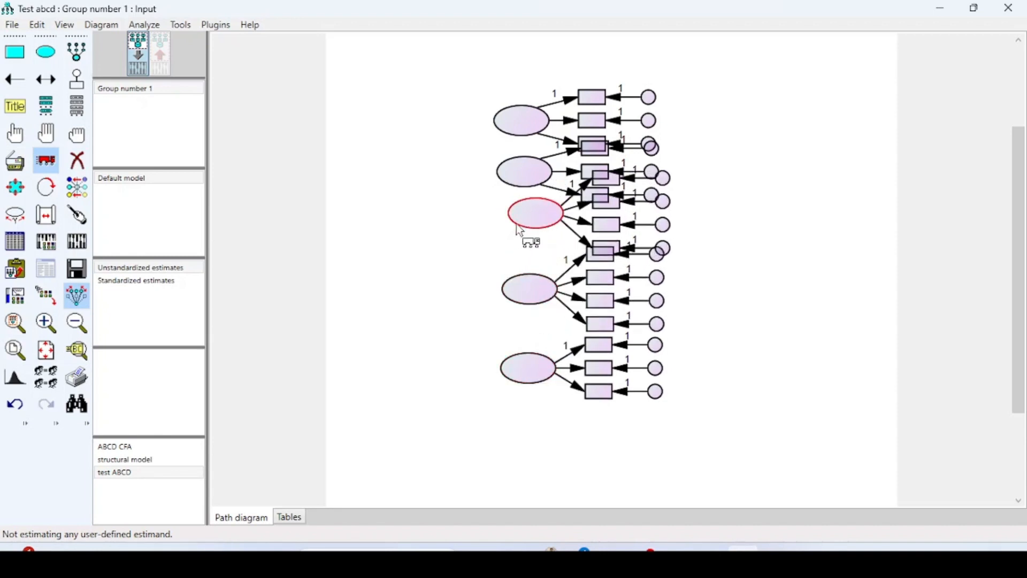
left_click_drag(523, 383, 529, 444)
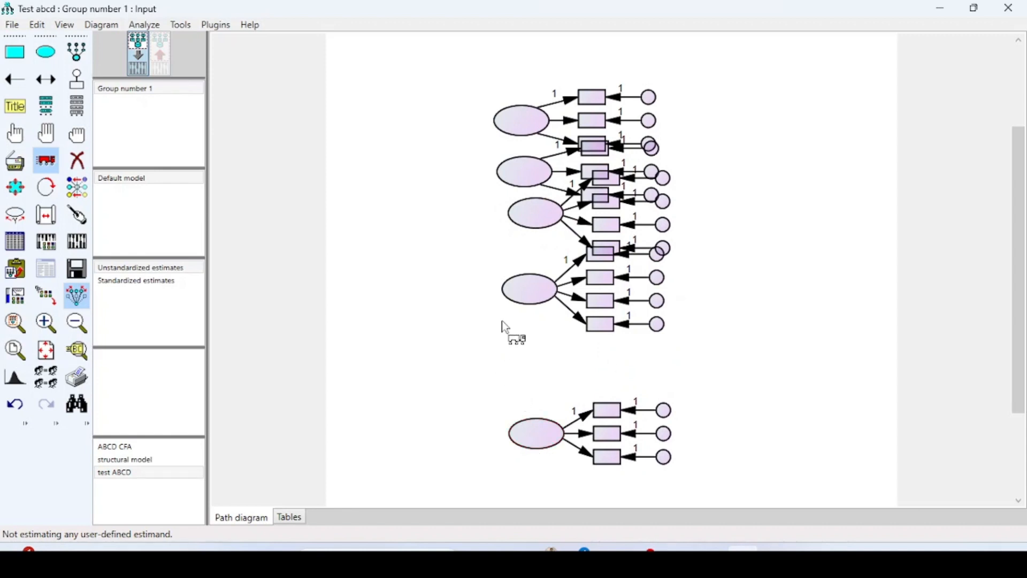
left_click_drag(523, 303, 527, 357)
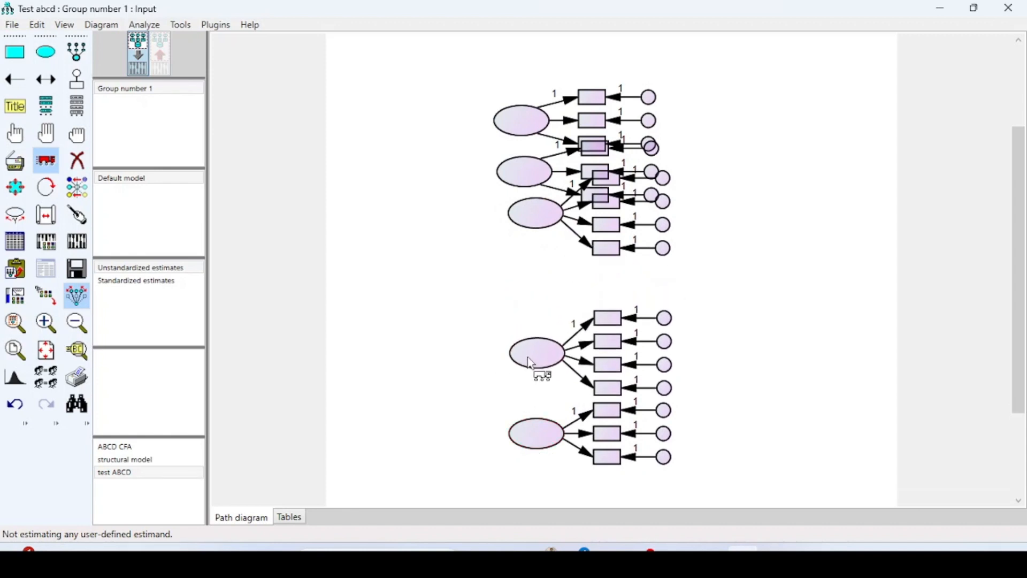
left_click_drag(538, 229, 538, 276)
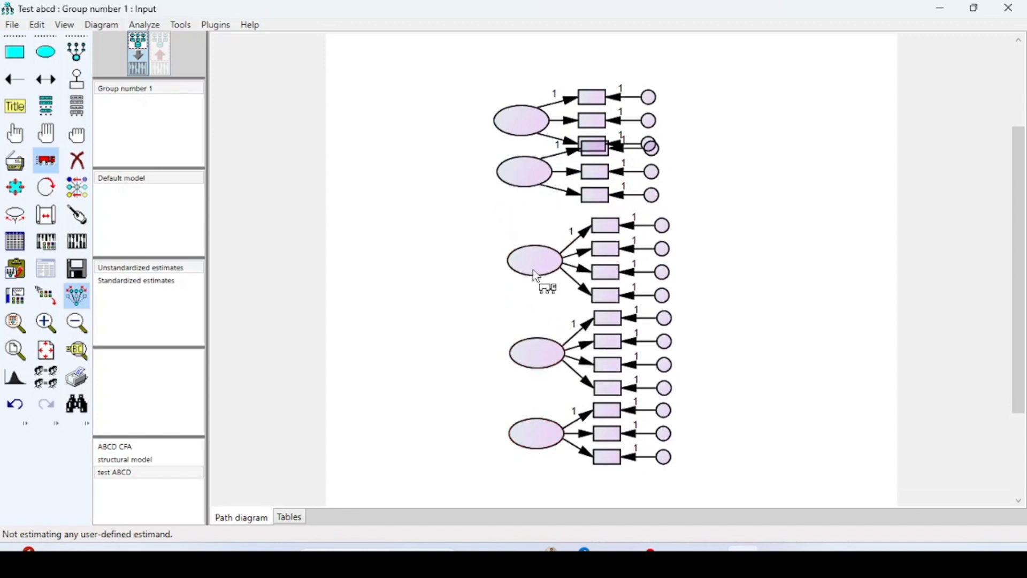
left_click_drag(508, 168, 519, 181)
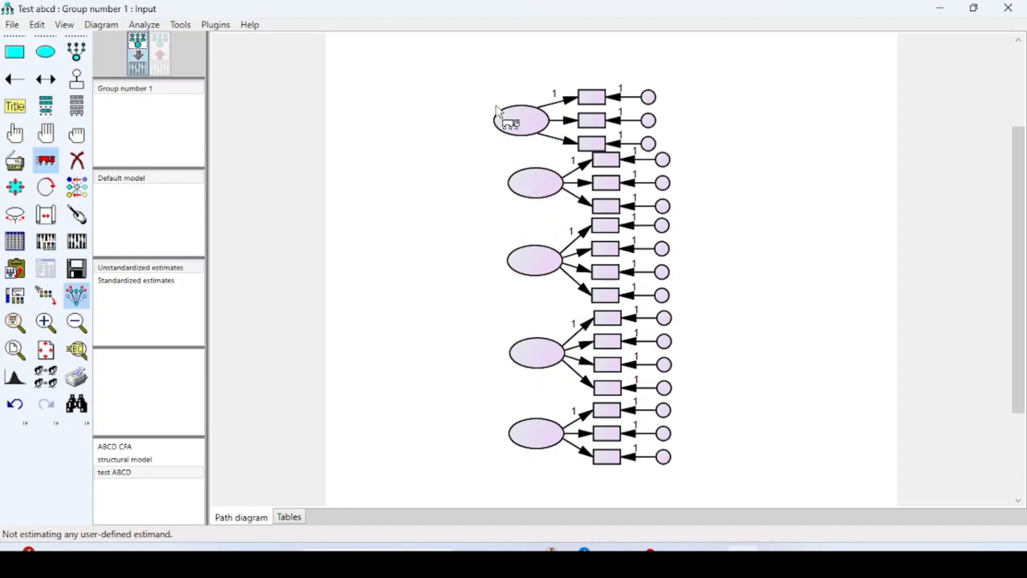
left_click_drag(516, 130, 526, 127)
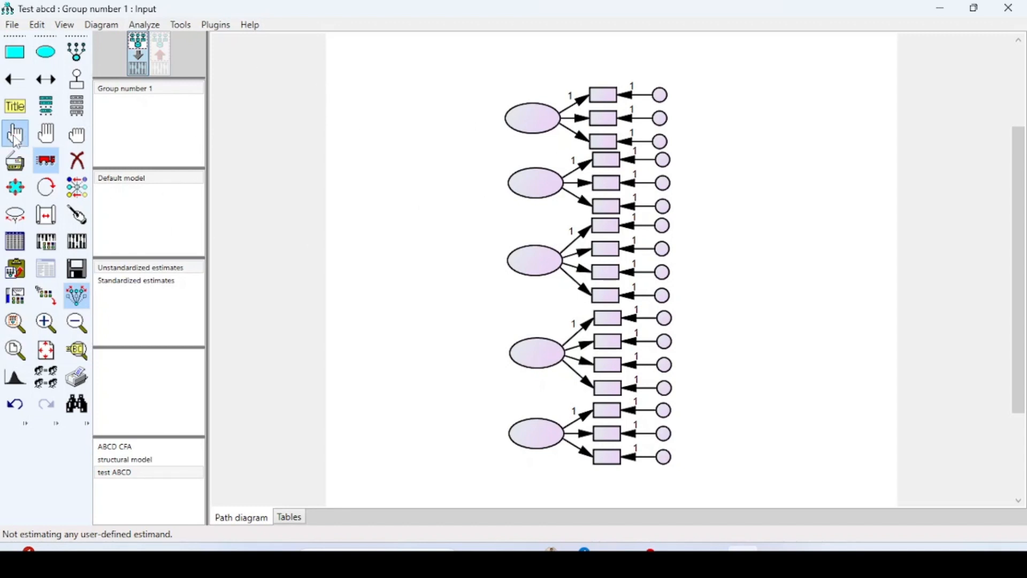
Select all five latent variables and draw covariances between every pair with the Draw Covariances plugin
left_click(16, 136)
left_click(534, 127)
left_click(527, 187)
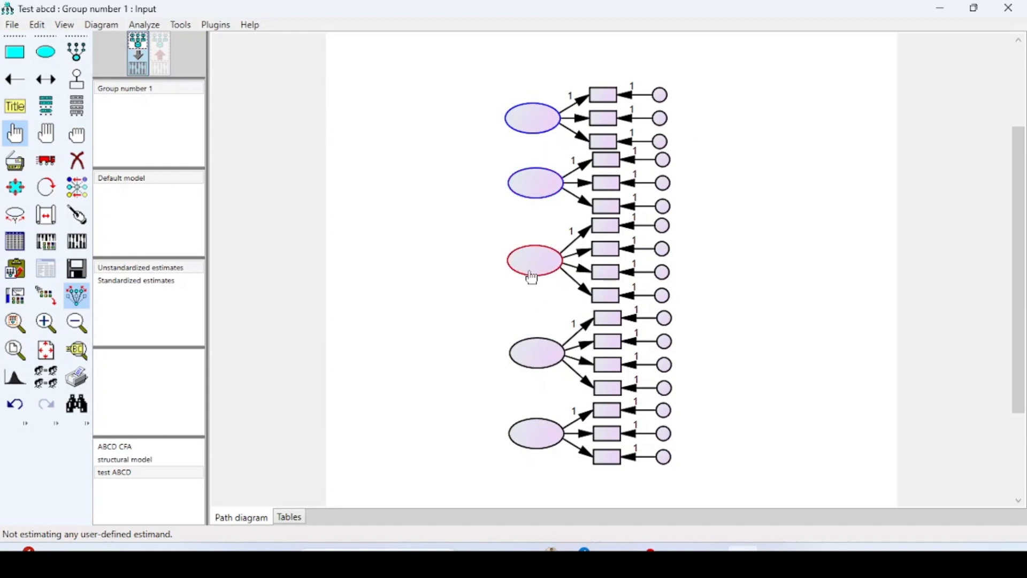
left_click(532, 278)
left_click(542, 359)
left_click(532, 440)
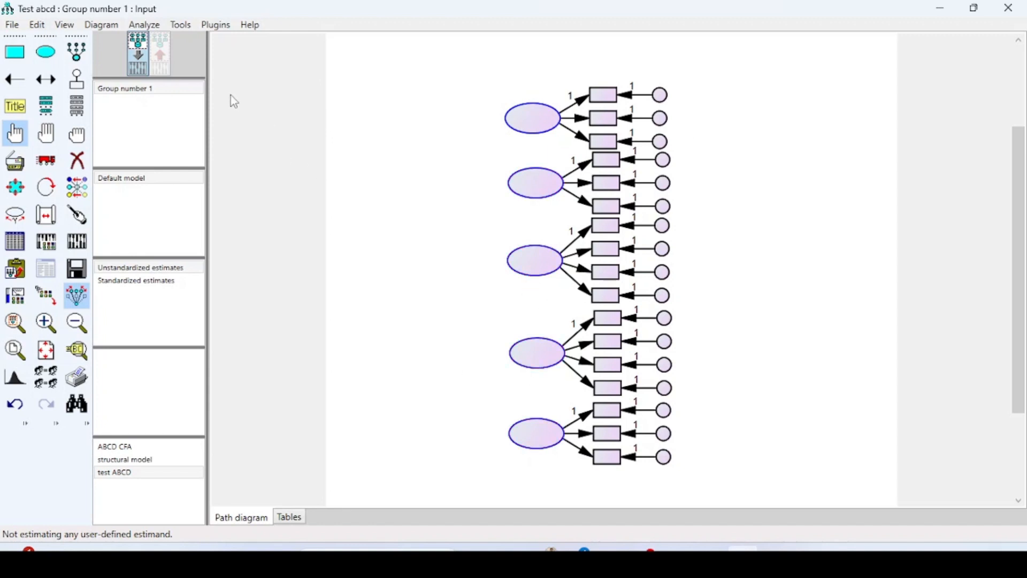
left_click(214, 25)
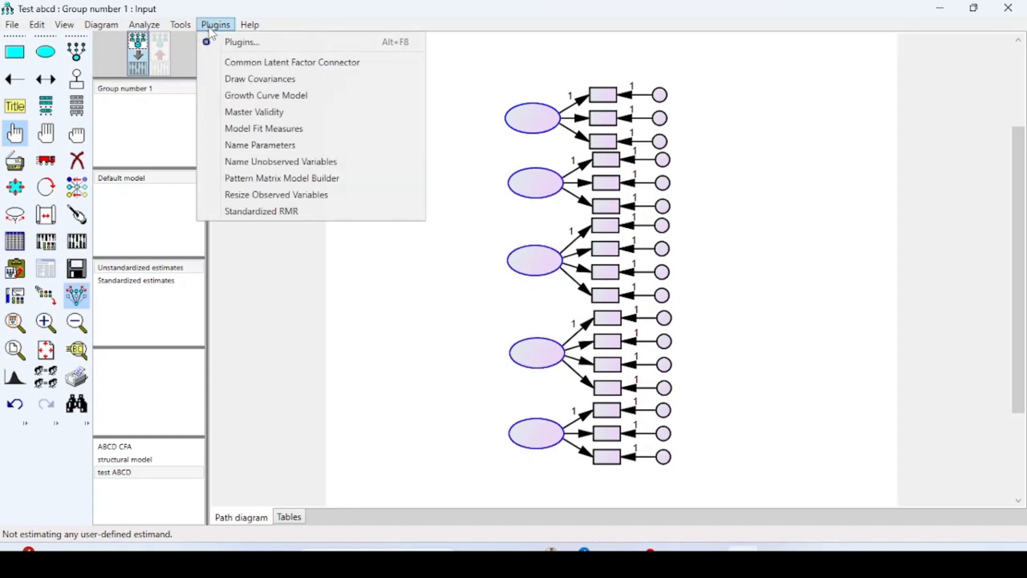
left_click(261, 81)
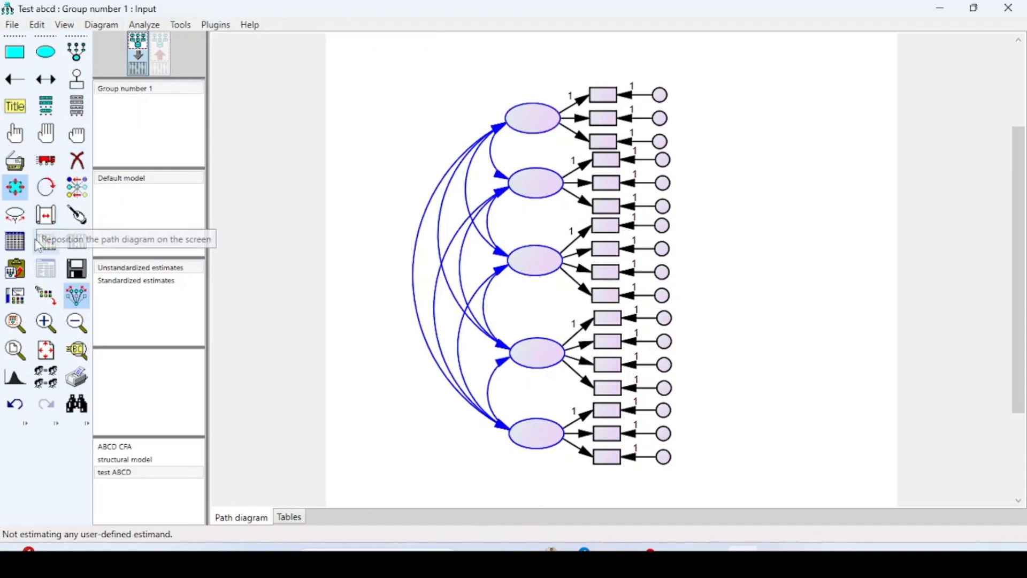
Attach ABCD Data no compute.sav from the video 1 folder as the data file for Group number 1
left_click(25, 254)
left_click(389, 285)
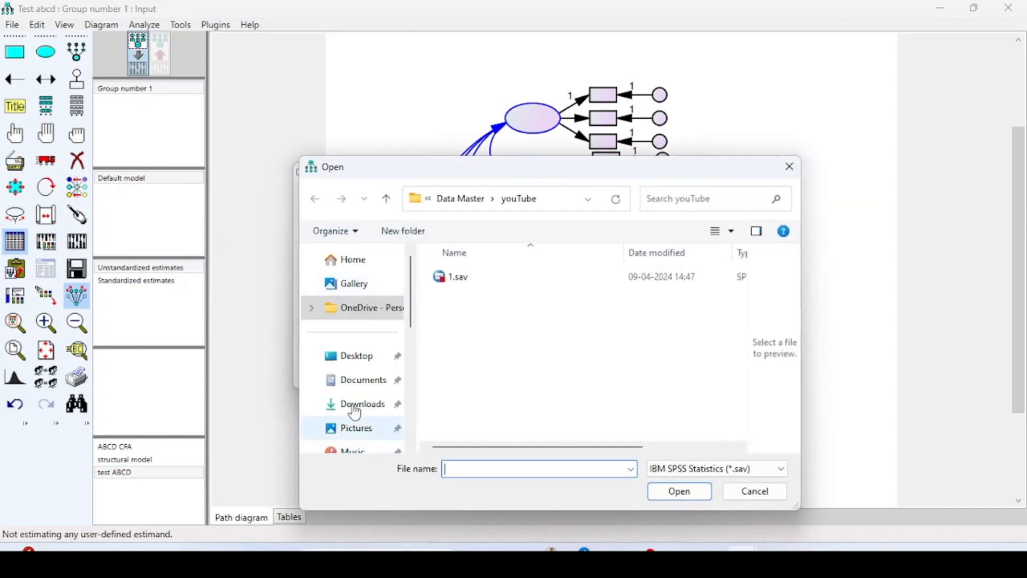
scroll(342, 384, "down", 5)
left_click(354, 279)
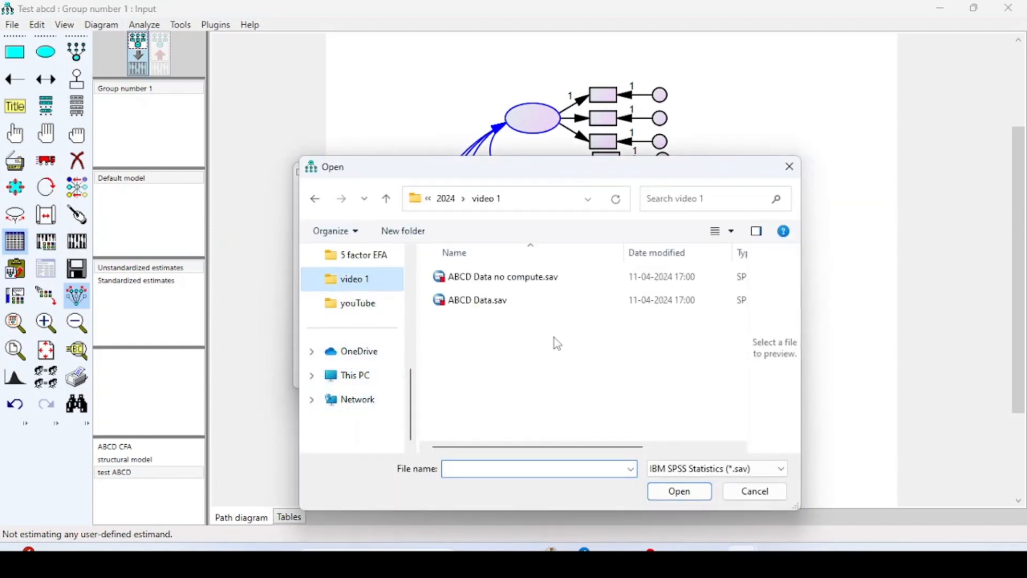
left_click(487, 309)
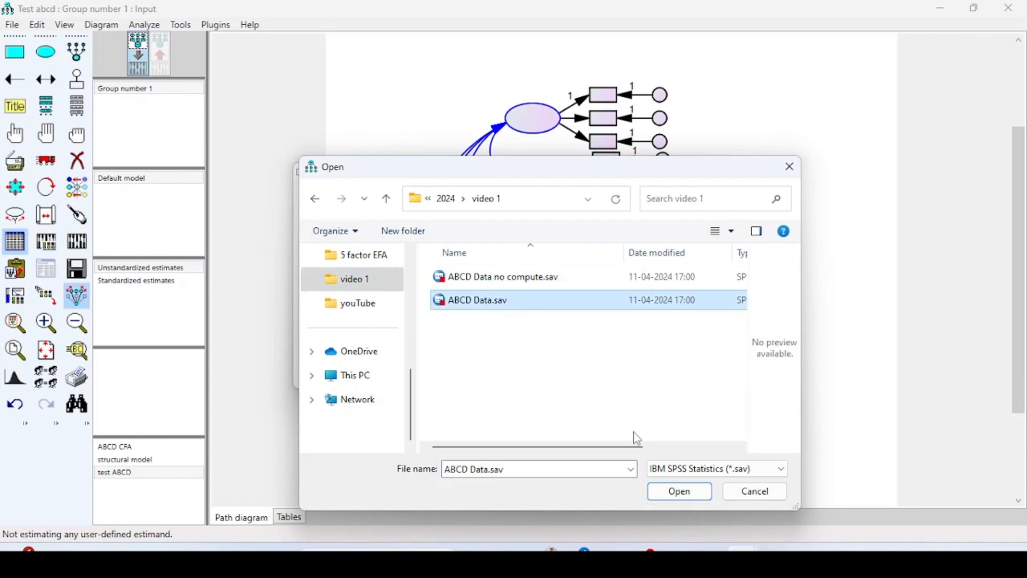
left_click(508, 283)
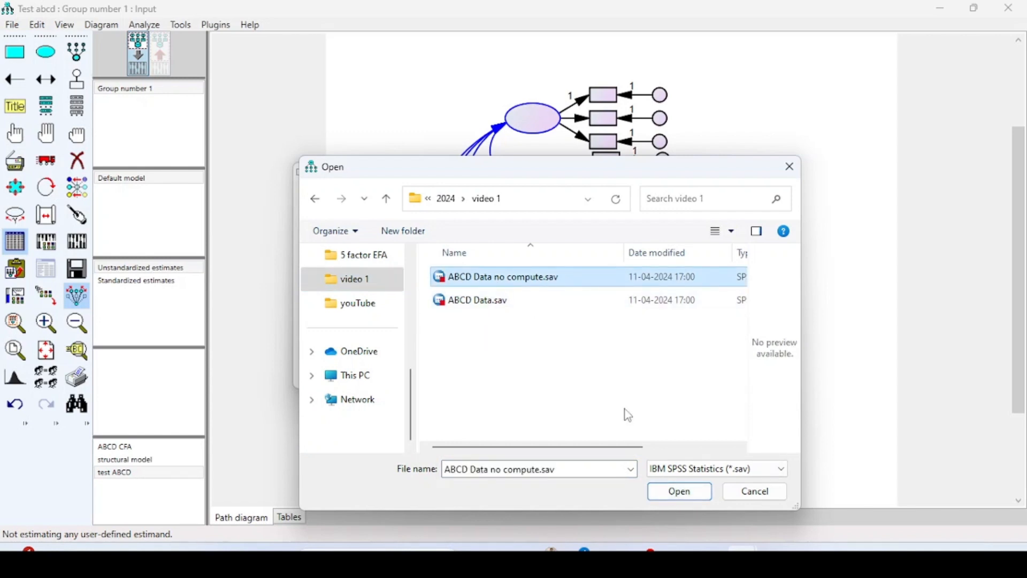
left_click(661, 489)
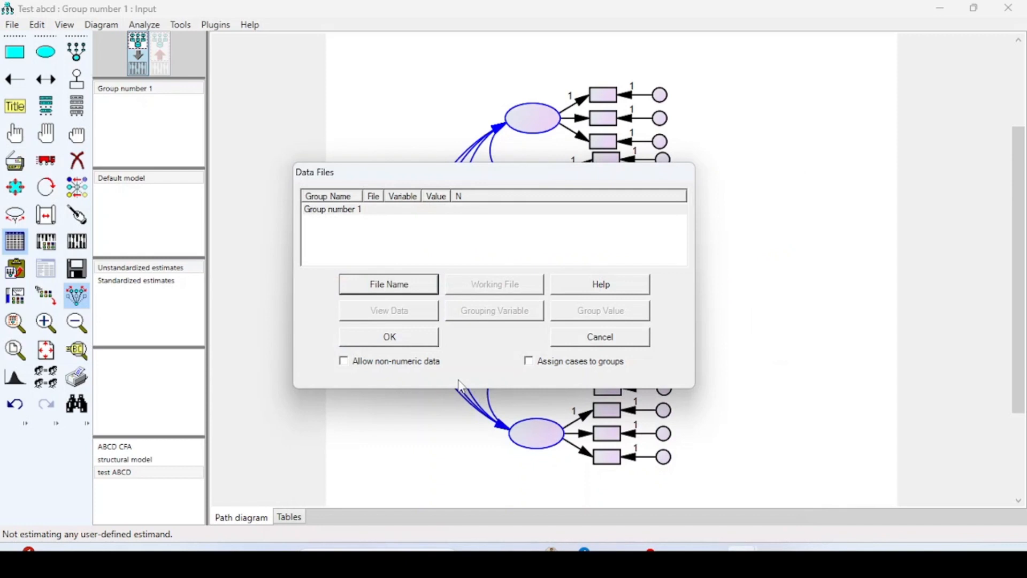
left_click(384, 337)
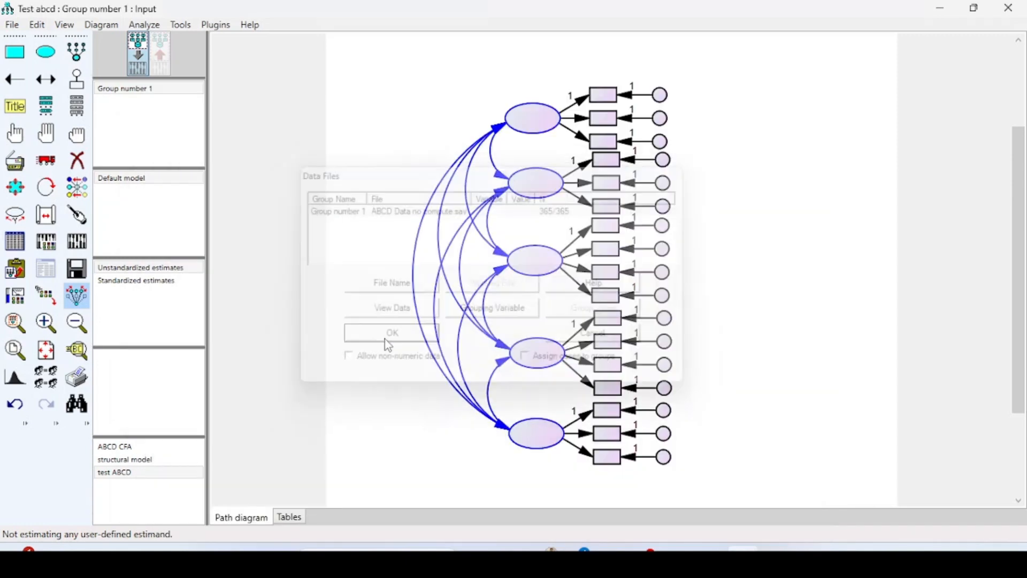
Deselect everything and assign dataset variables A1, A2 and A3 to the first factor's indicators and B1 and B2 to the second factor's upper two
left_click(77, 138)
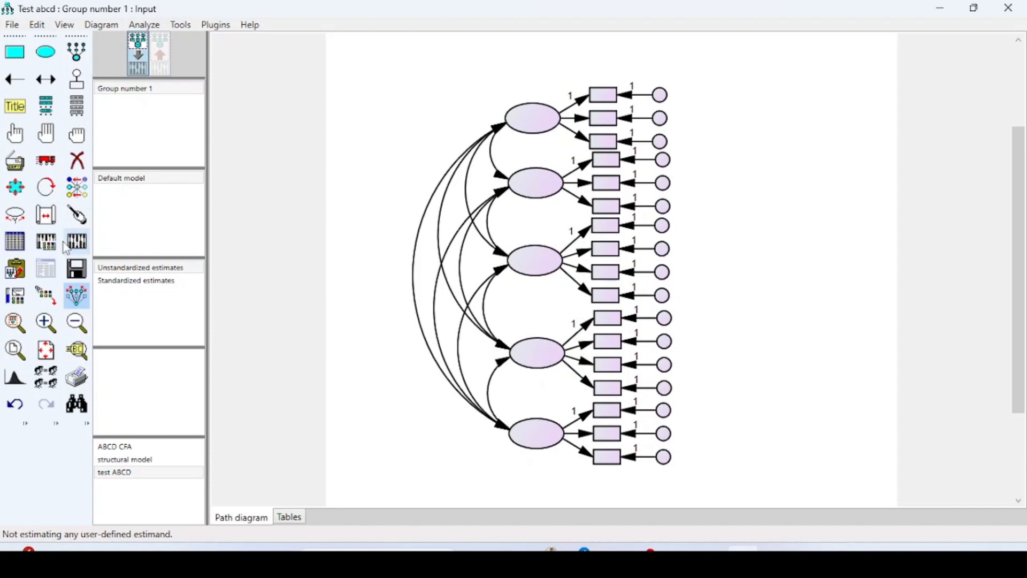
left_click(78, 113)
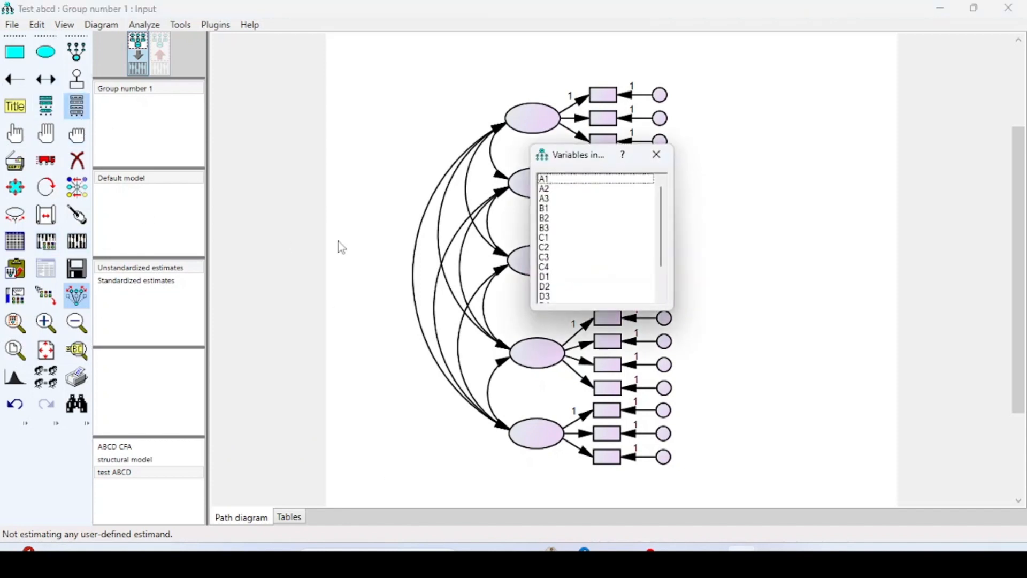
left_click_drag(578, 163, 604, 96)
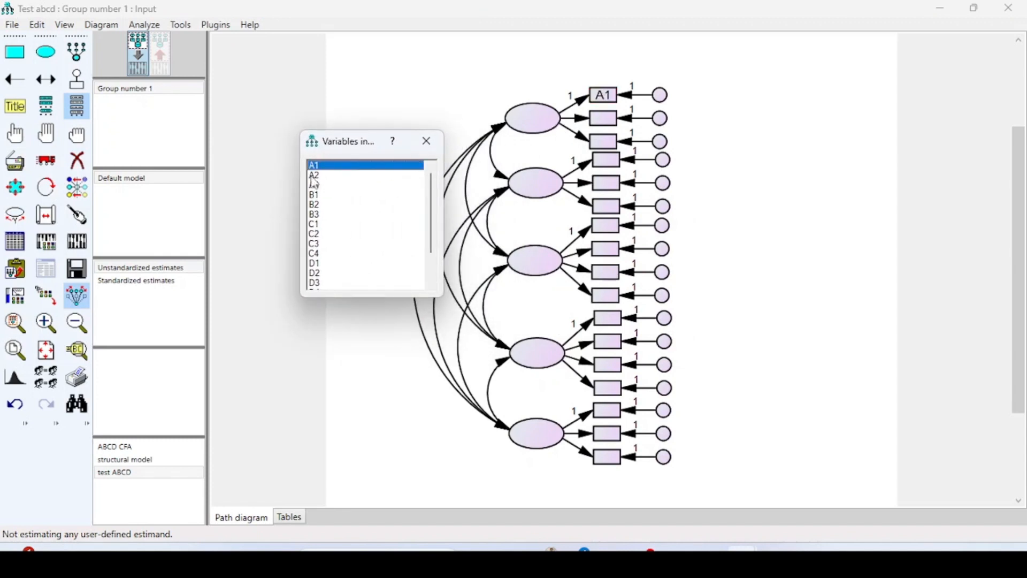
left_click_drag(314, 176, 506, 151)
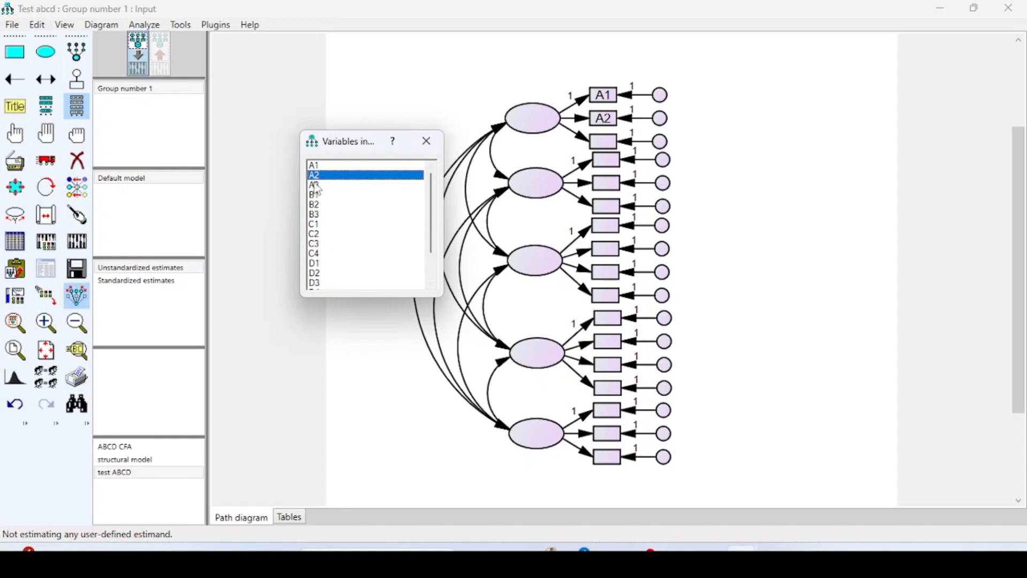
left_click_drag(316, 187, 604, 142)
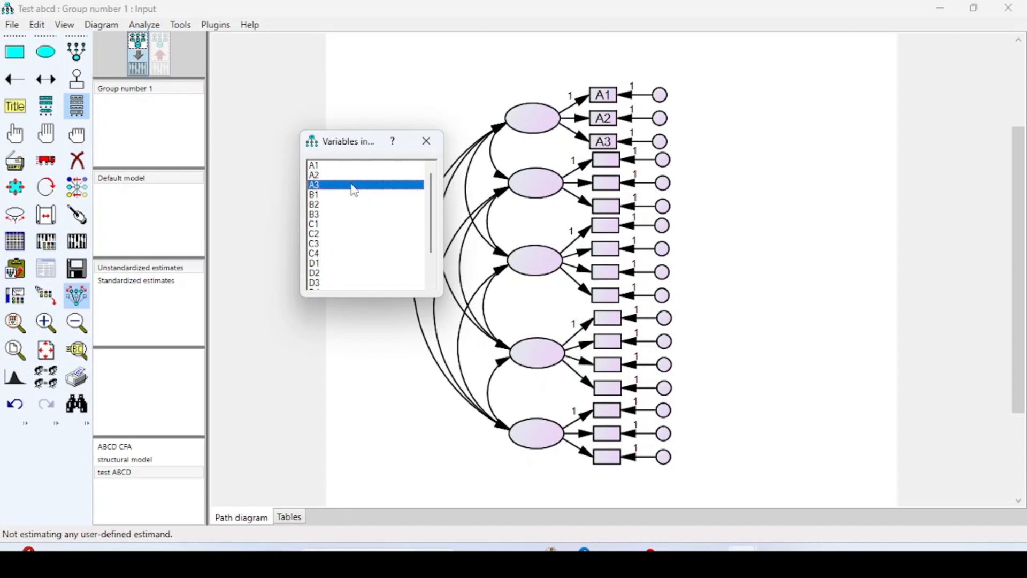
left_click_drag(315, 195, 607, 161)
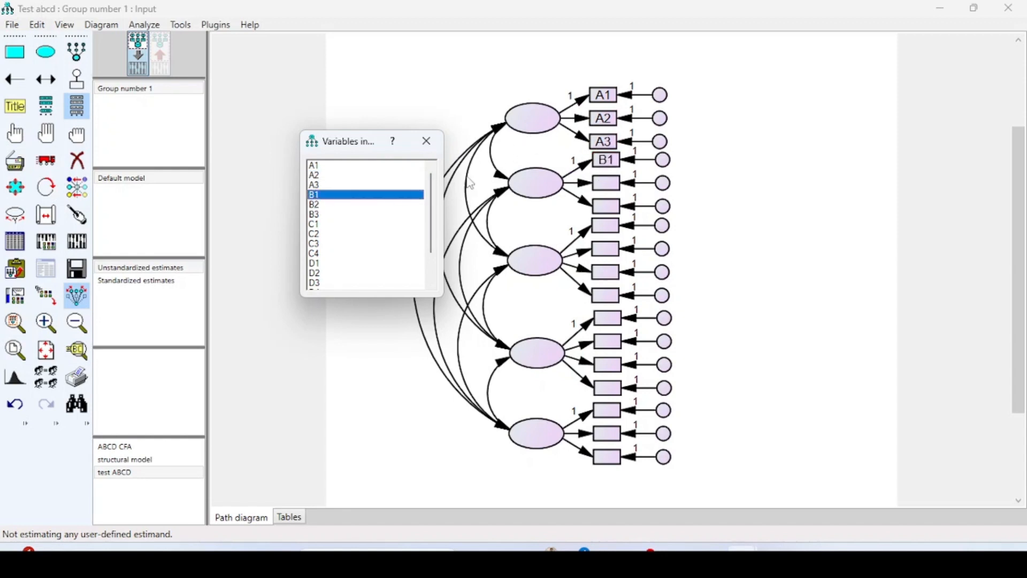
left_click_drag(316, 205, 606, 184)
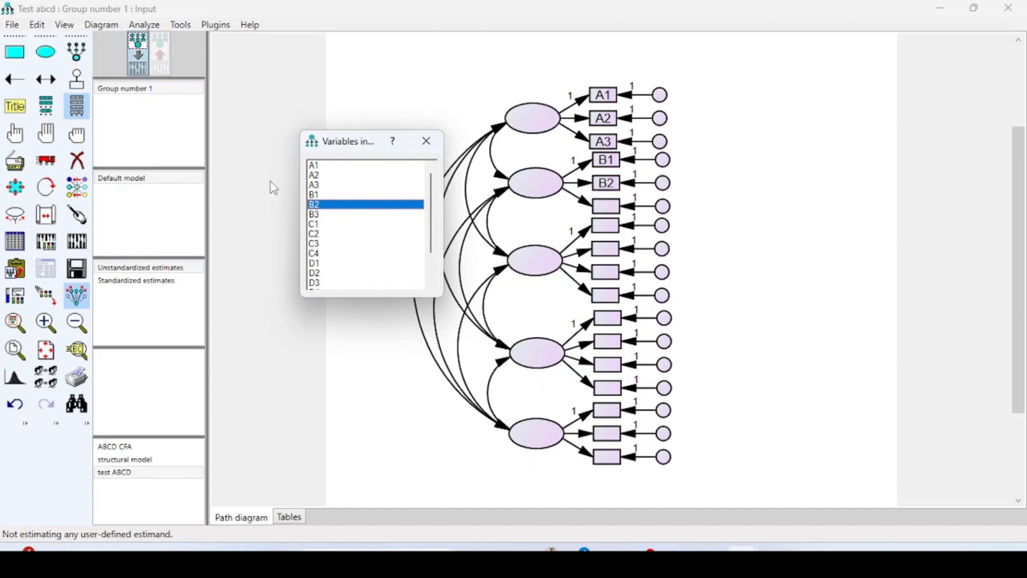
Open the ABCD CFA model, saving the changes to test ABCD, and close the dataset variable list
left_click(126, 460)
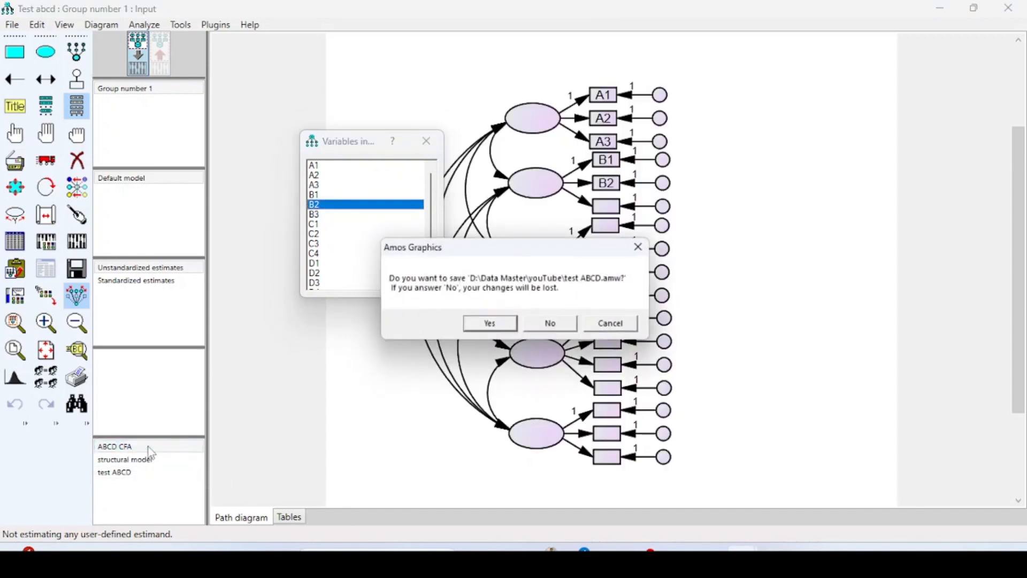
left_click(491, 325)
left_click(428, 142)
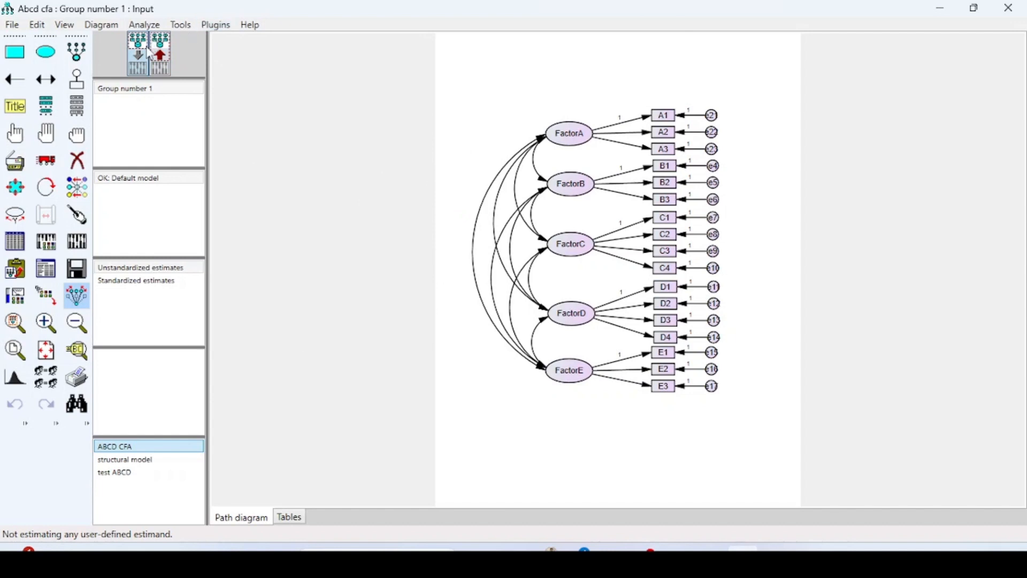
left_click(216, 25)
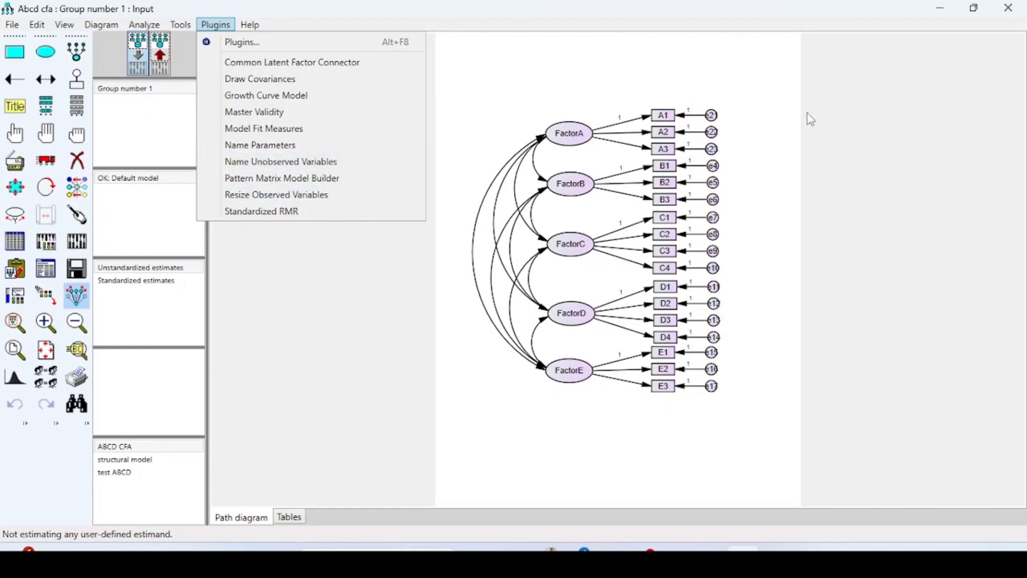
left_click(778, 154)
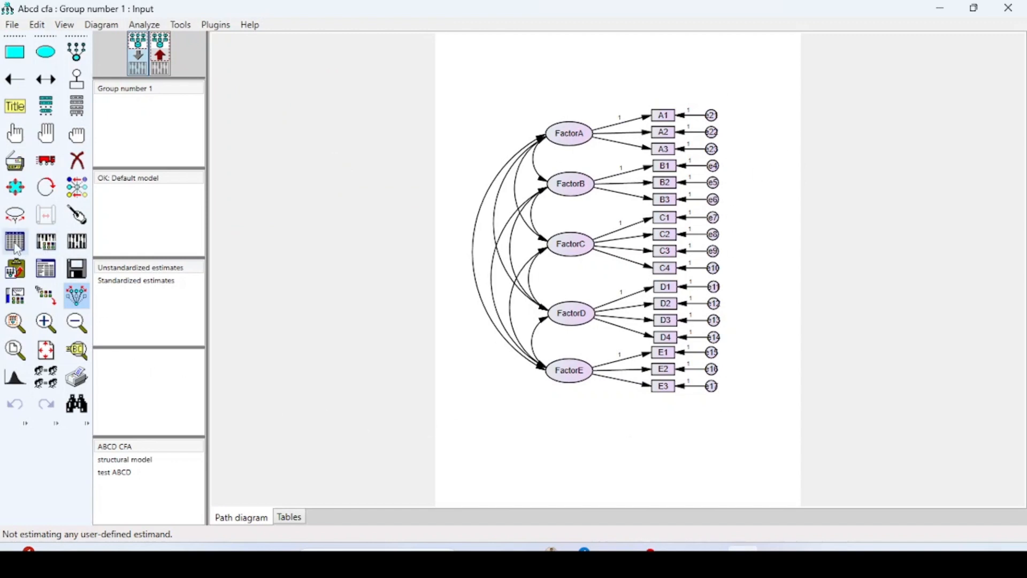
Review the estimation and output options in Analysis Properties, then calculate the CFA model's estimates and show them on the path diagram
left_click(46, 242)
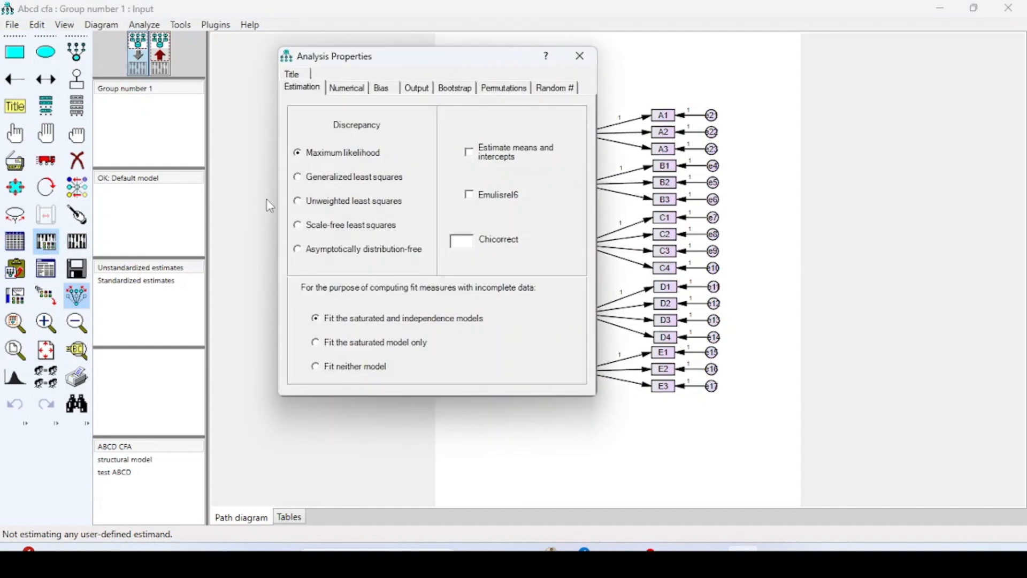
left_click(413, 90)
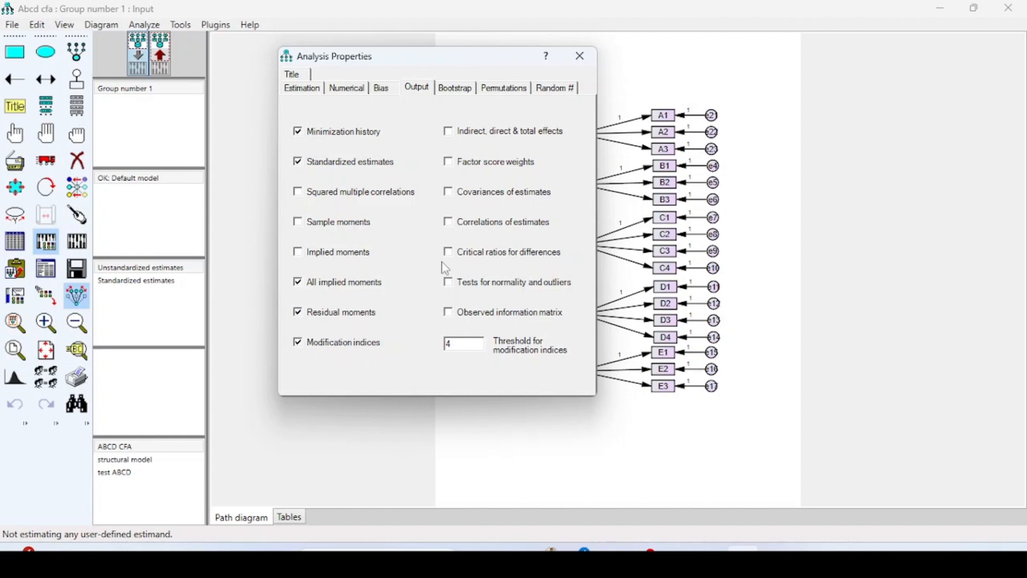
left_click(580, 55)
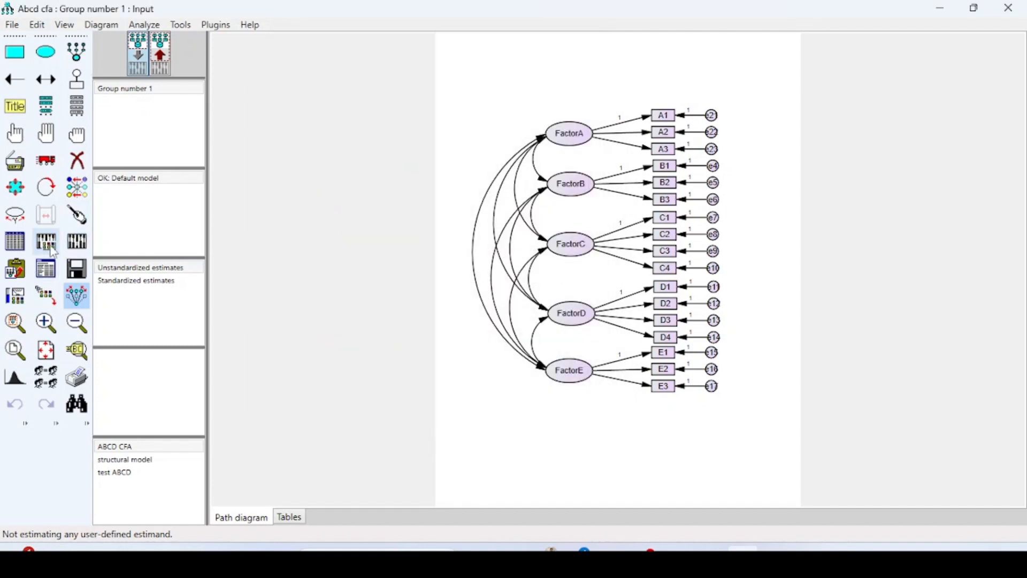
left_click(77, 241)
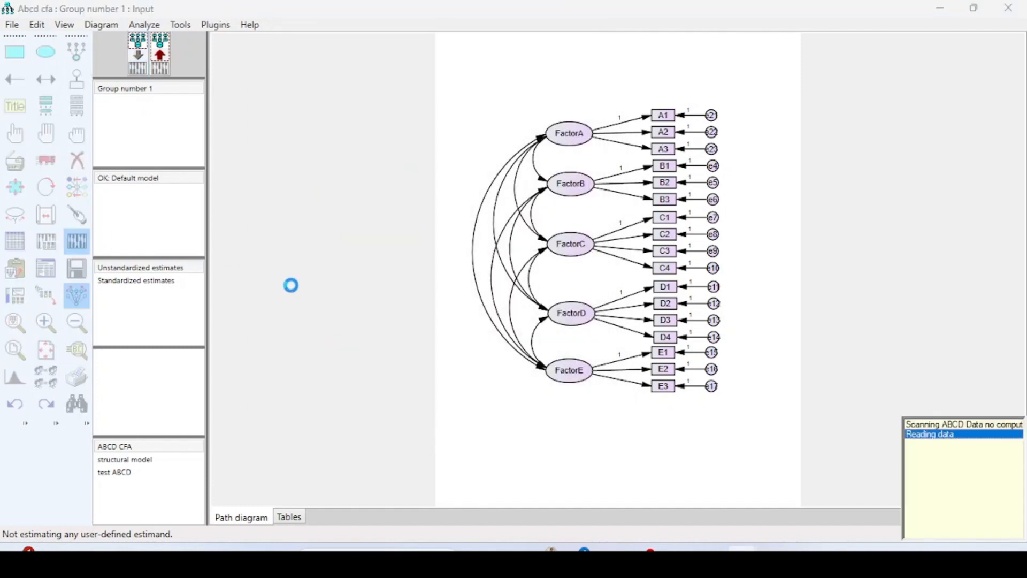
left_click(160, 54)
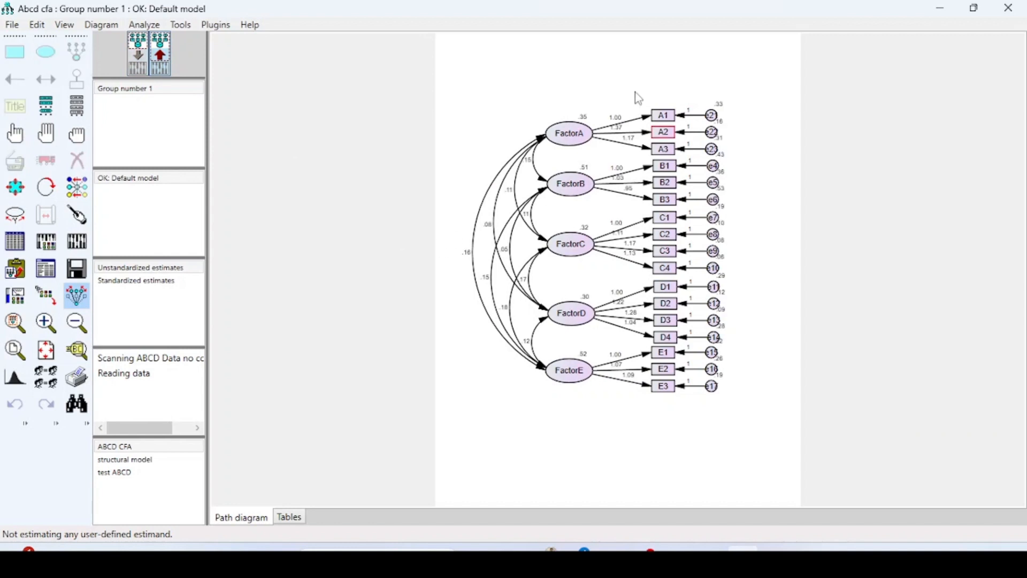
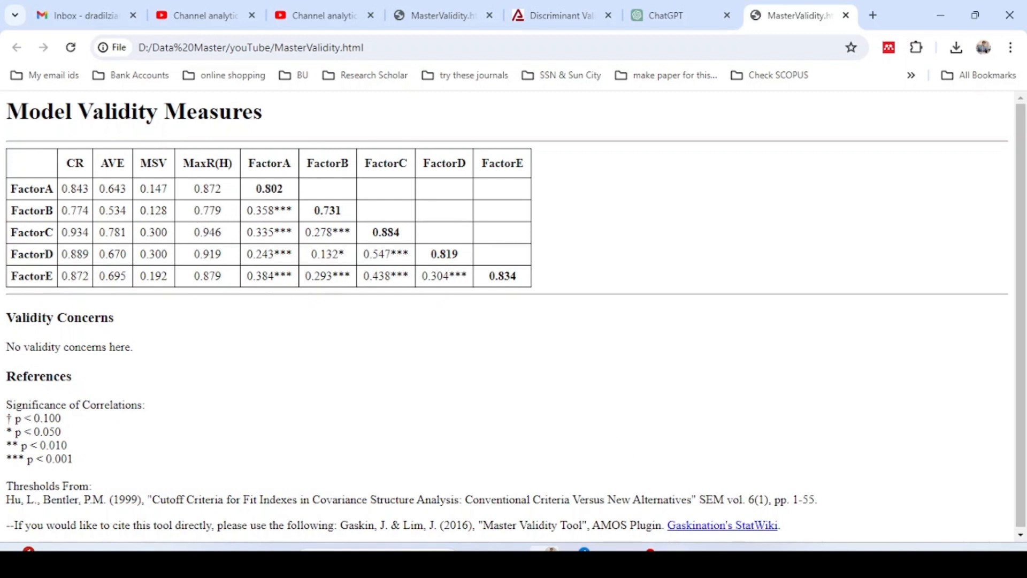
Switch from the validity report back to Amos and run the Model Fit Measures plugin on the ABCD CFA model
mouse_move(743, 549)
left_click(752, 518)
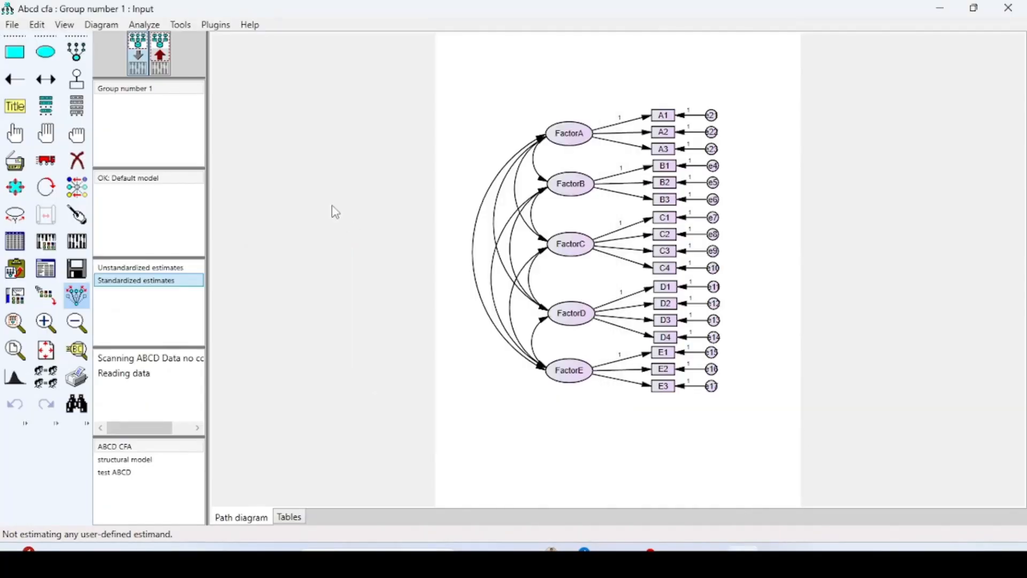
left_click(216, 26)
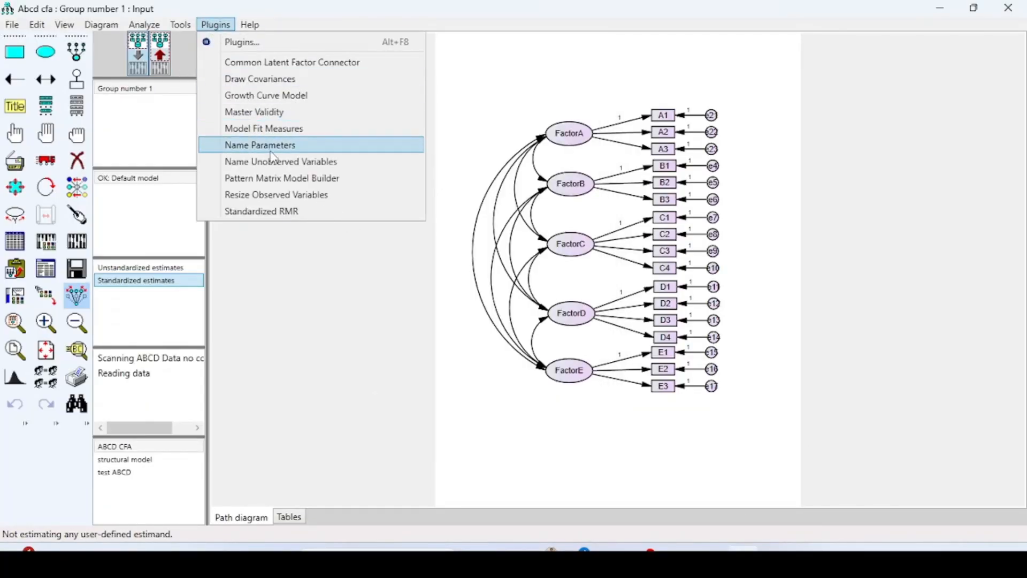
left_click(265, 129)
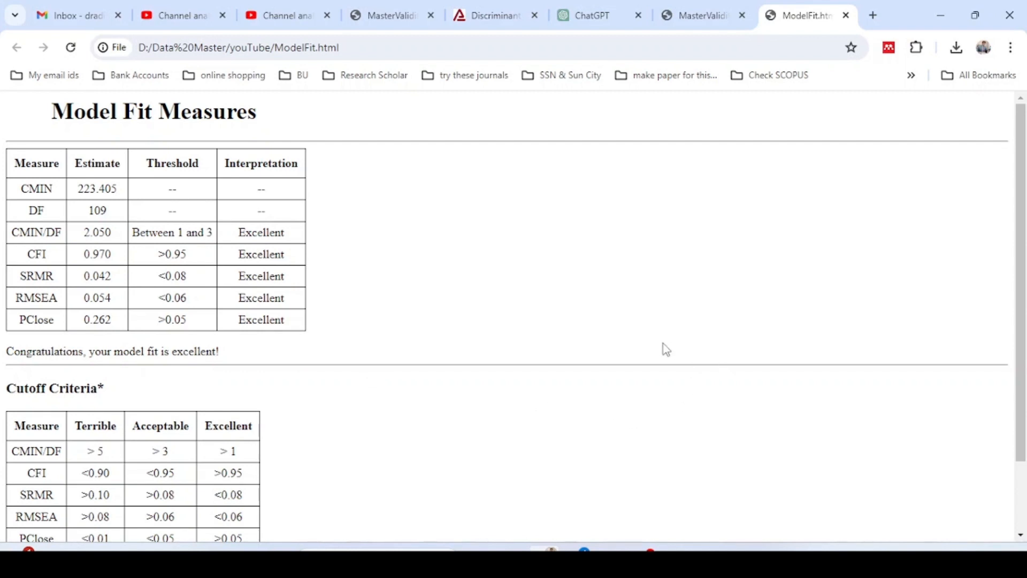
mouse_move(727, 541)
left_click(743, 511)
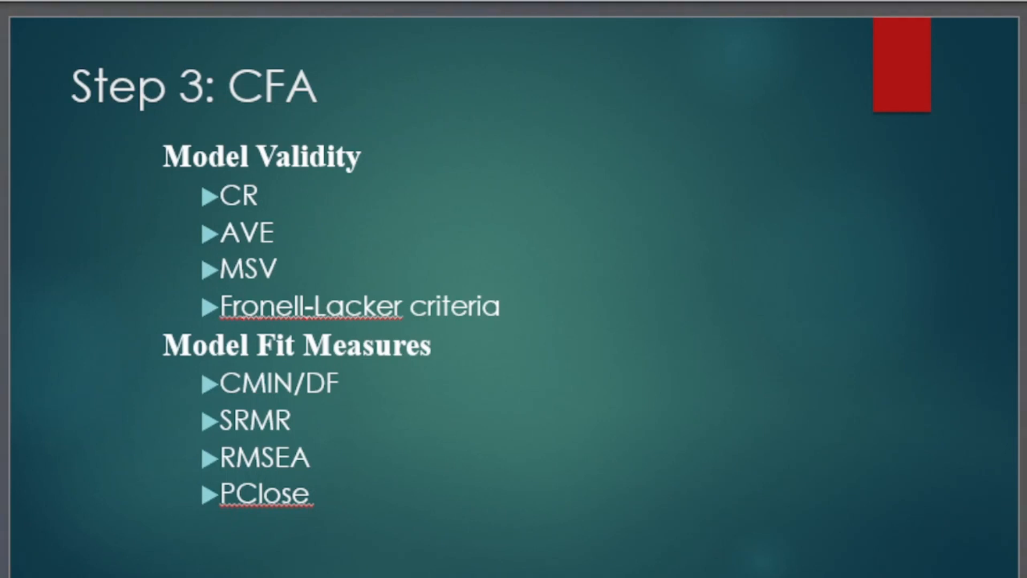
key("Down")
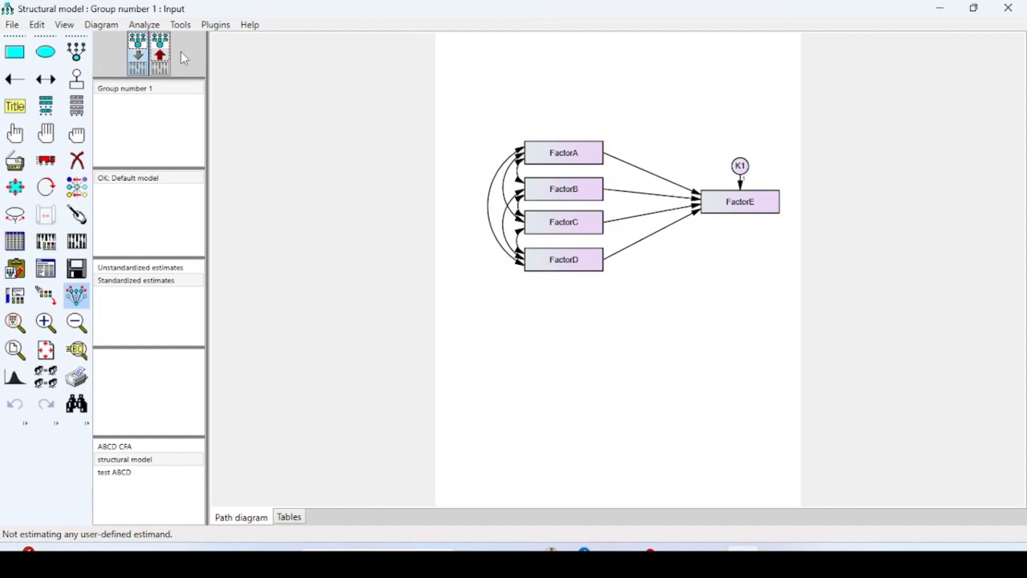
View the structural model's standardized estimates on the path diagram and return to the input diagram
left_click(161, 56)
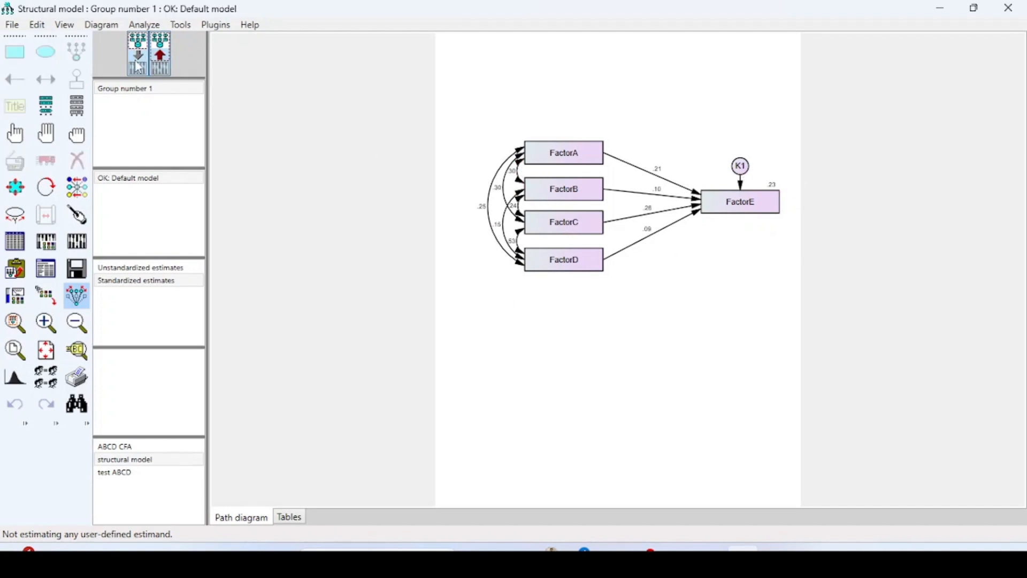
left_click(137, 65)
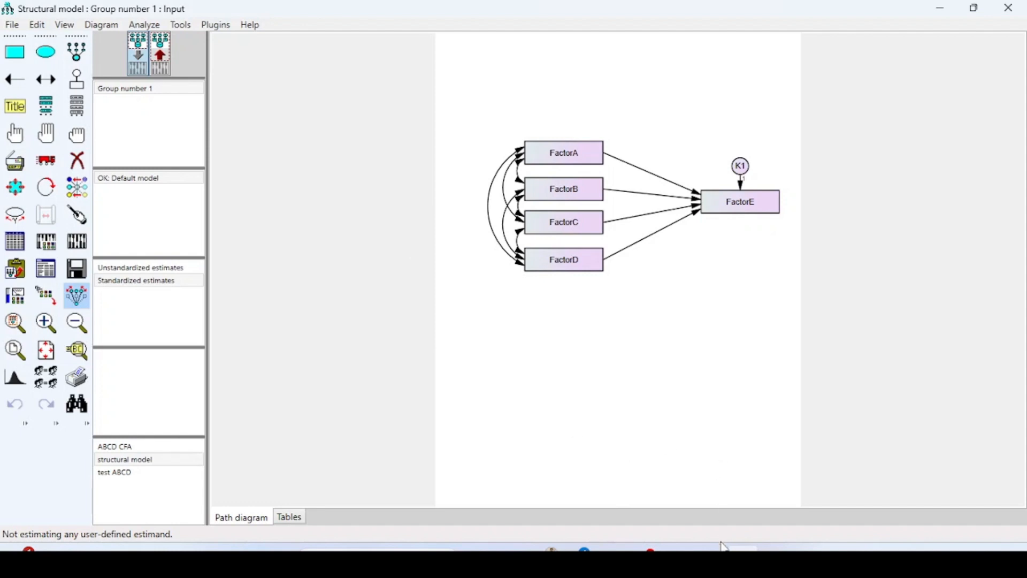
Switch to the ABCD Data.sav dataset in SPSS
mouse_move(723, 547)
left_click(817, 495)
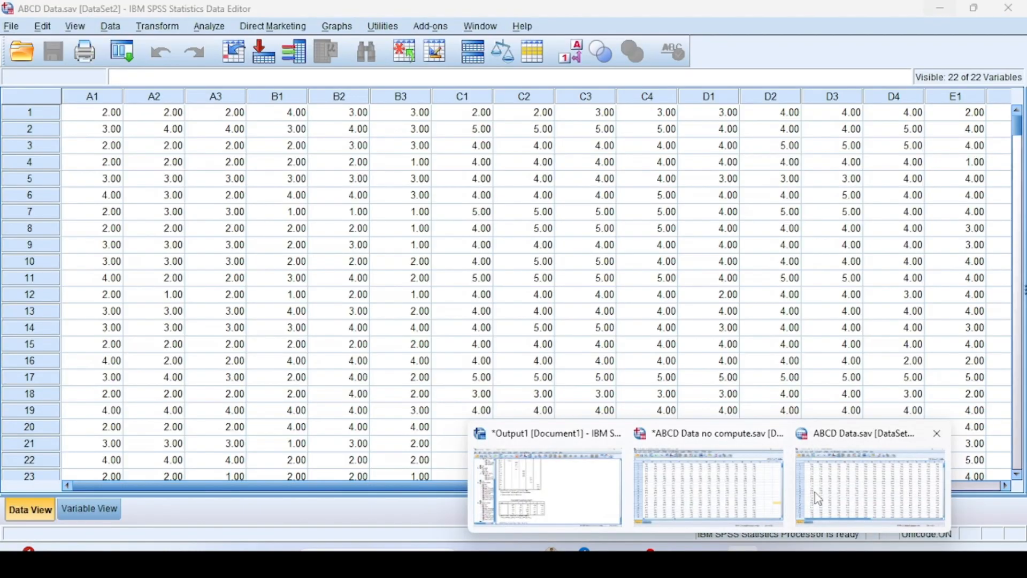
Switch to the ABCD Data no compute.sav dataset and compute the variable factor1 as (A1 + A2 + A3)/3
left_click(818, 496)
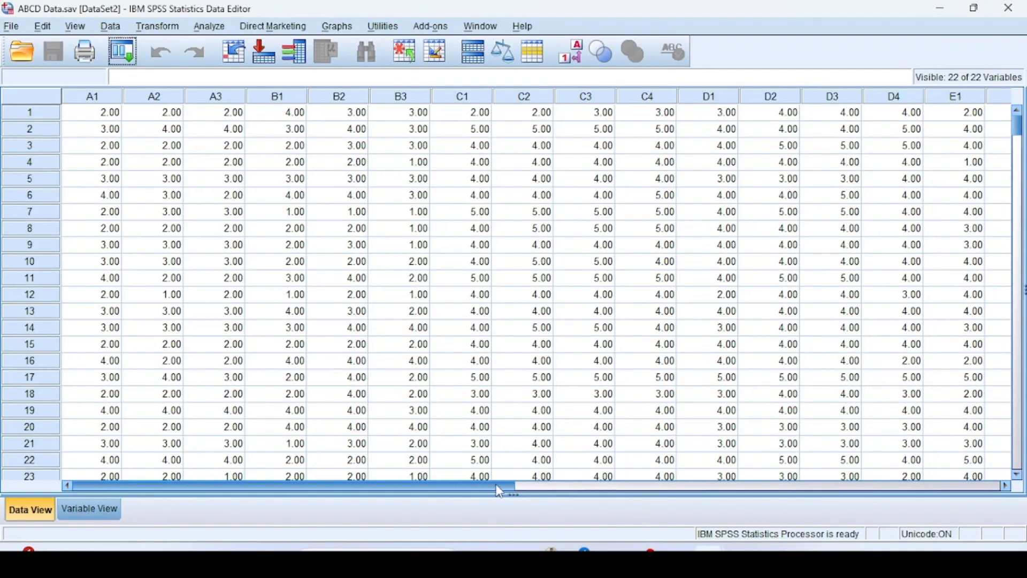
mouse_move(497, 487)
left_mouse_down()
mouse_move(605, 497)
mouse_move(505, 496)
left_mouse_up()
mouse_move(712, 546)
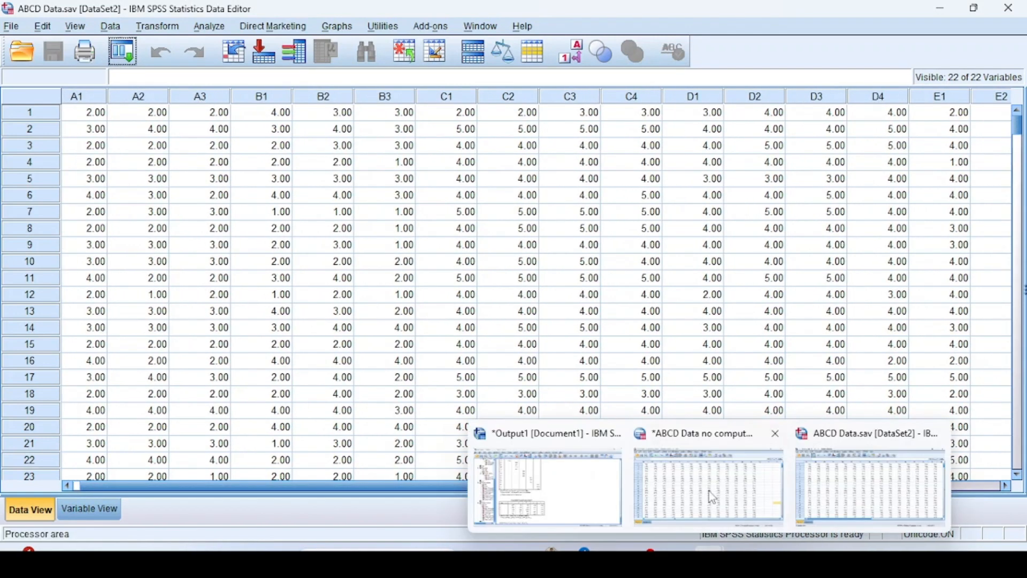
left_click(714, 498)
left_click(159, 26)
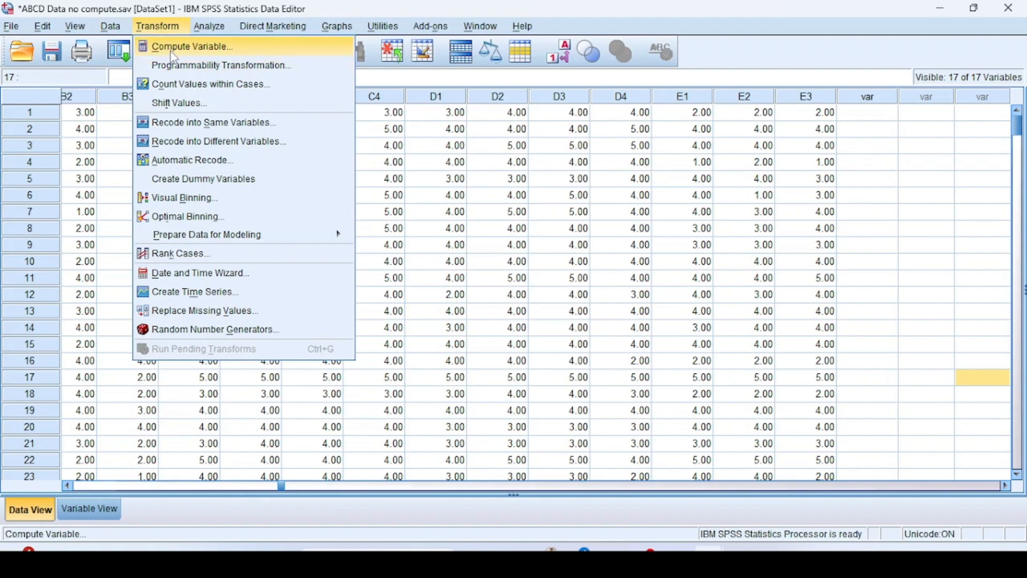
left_click(171, 53)
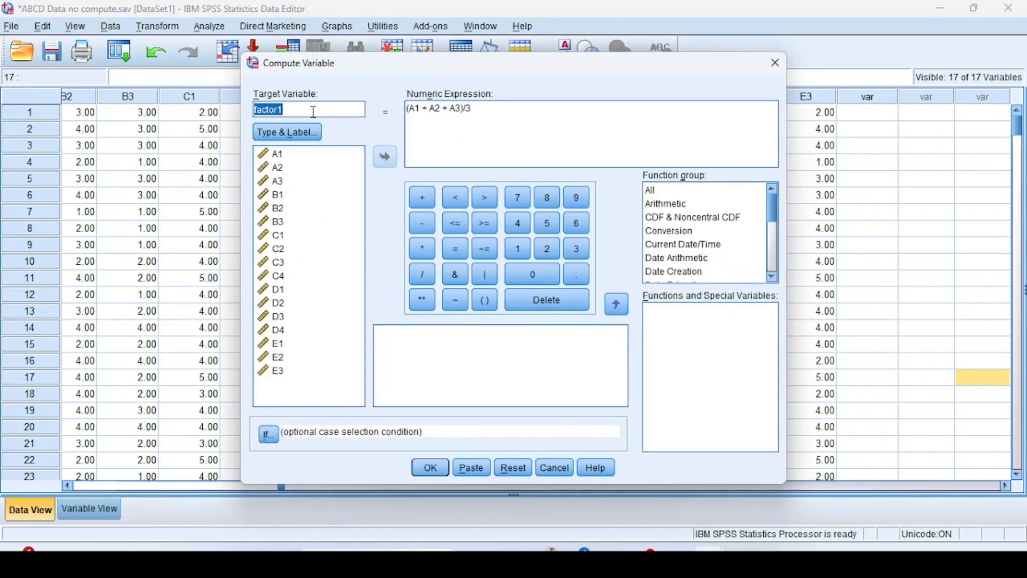
left_click(304, 113)
left_click(429, 474)
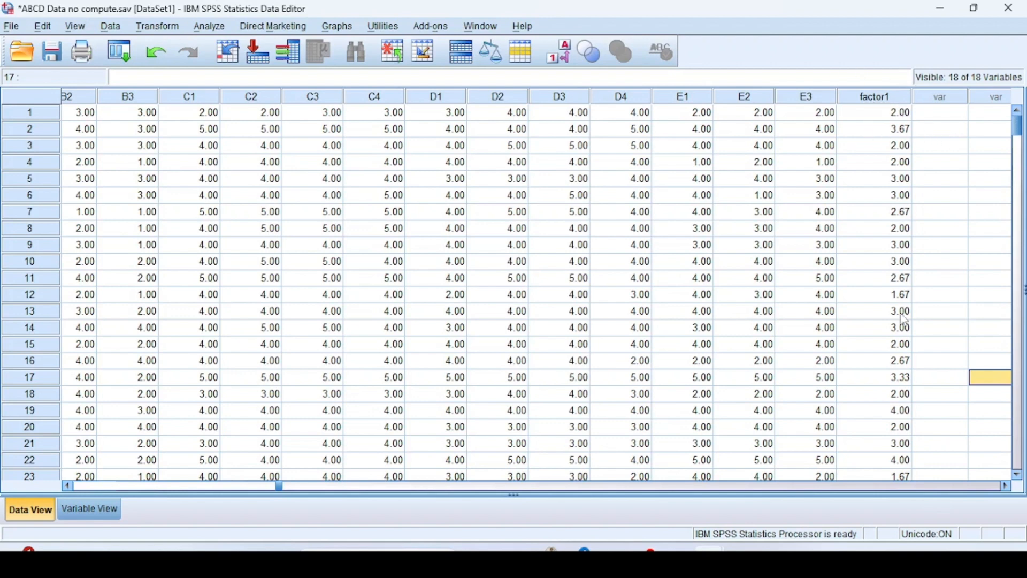
Compare the computed factor1 column with the FactorA to FactorE columns in the ABCD Data.sav dataset
mouse_move(725, 549)
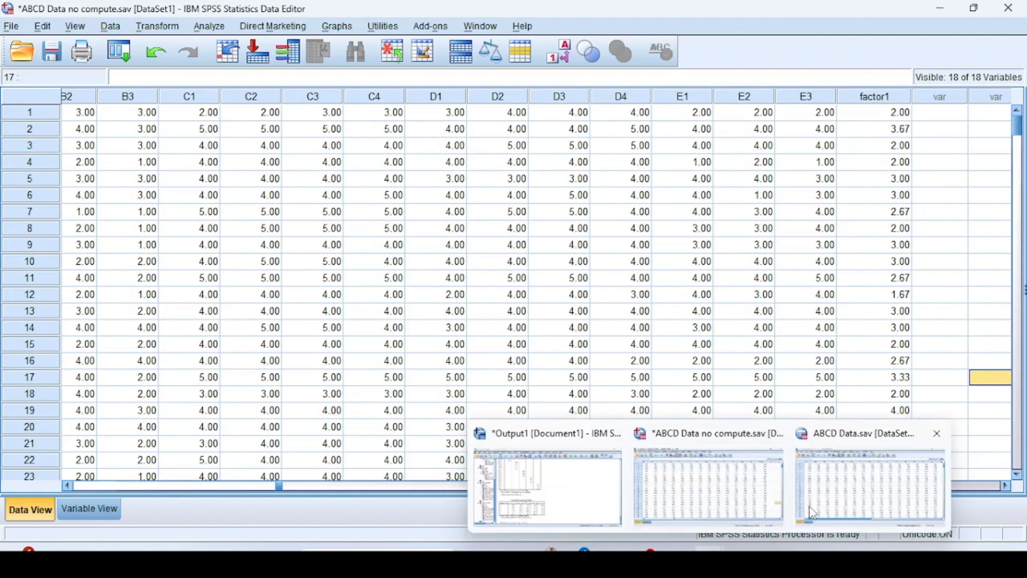
left_click(843, 497)
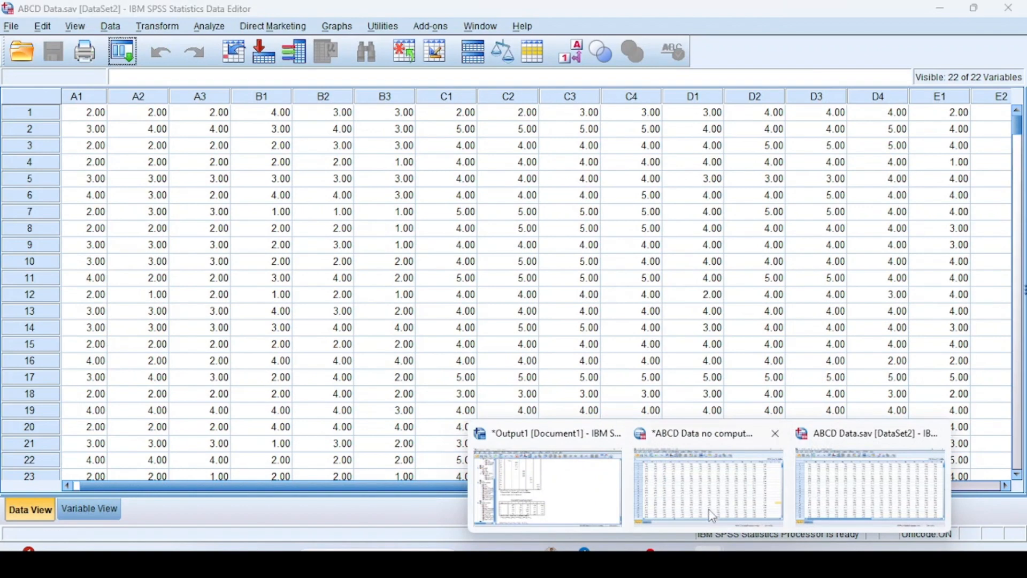
left_click(714, 503)
scroll(565, 490, "right", 1)
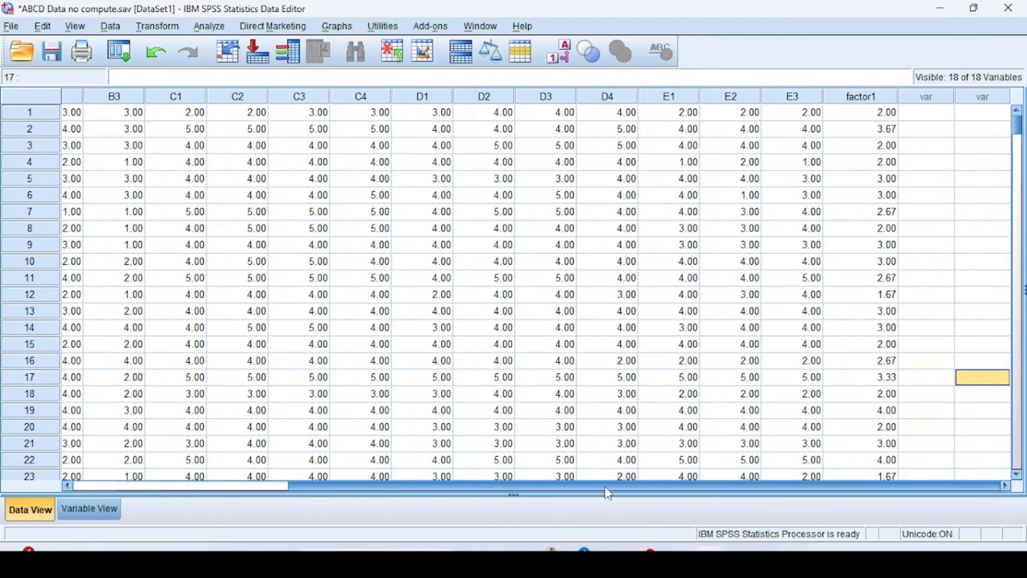
mouse_move(725, 548)
left_click(848, 495)
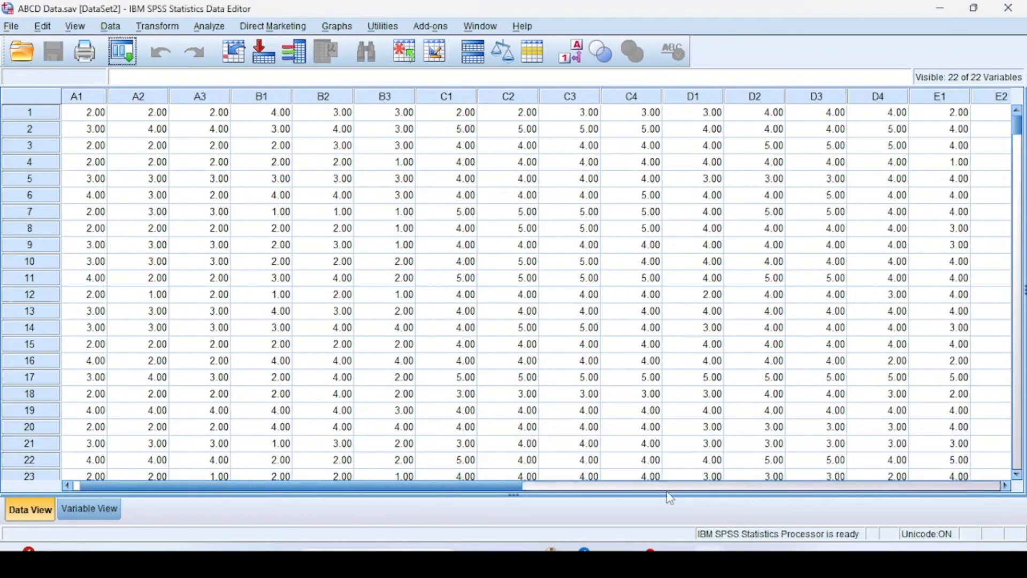
left_click(487, 478)
left_click_drag(487, 486, 785, 484)
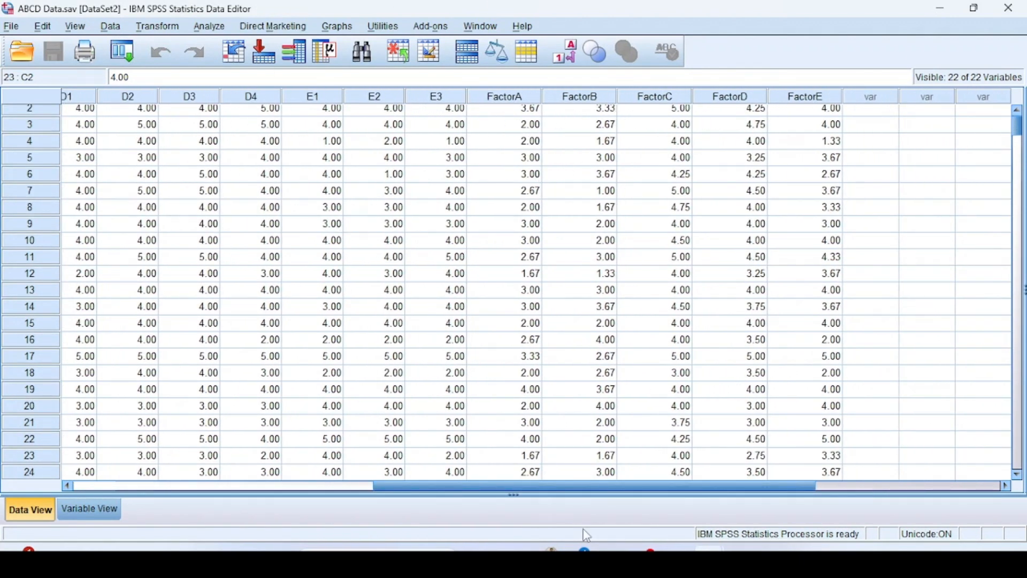
Switch to Amos, check the structural model's data file, and show its standardized estimates on the path diagram
left_click(741, 557)
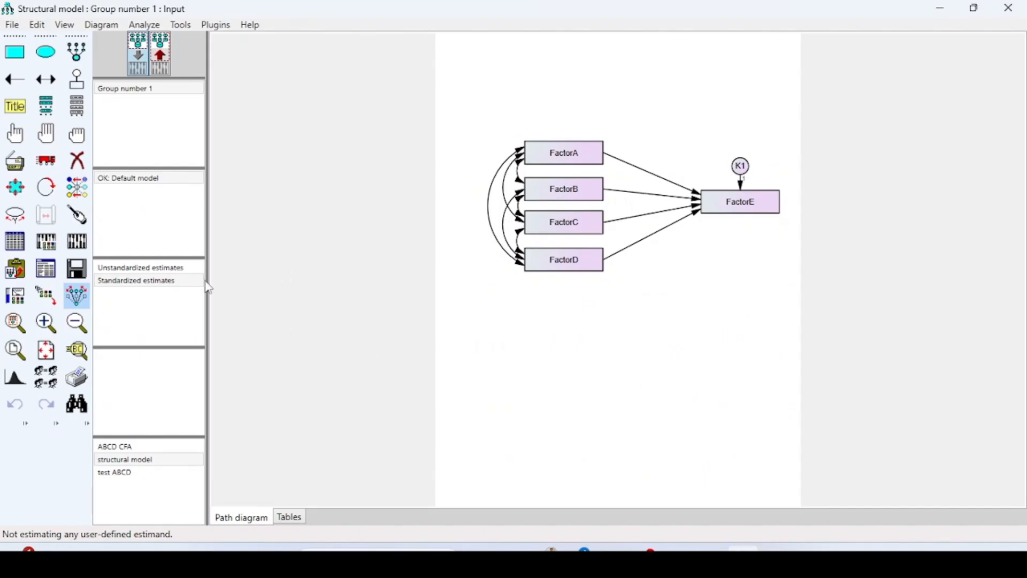
left_click(14, 242)
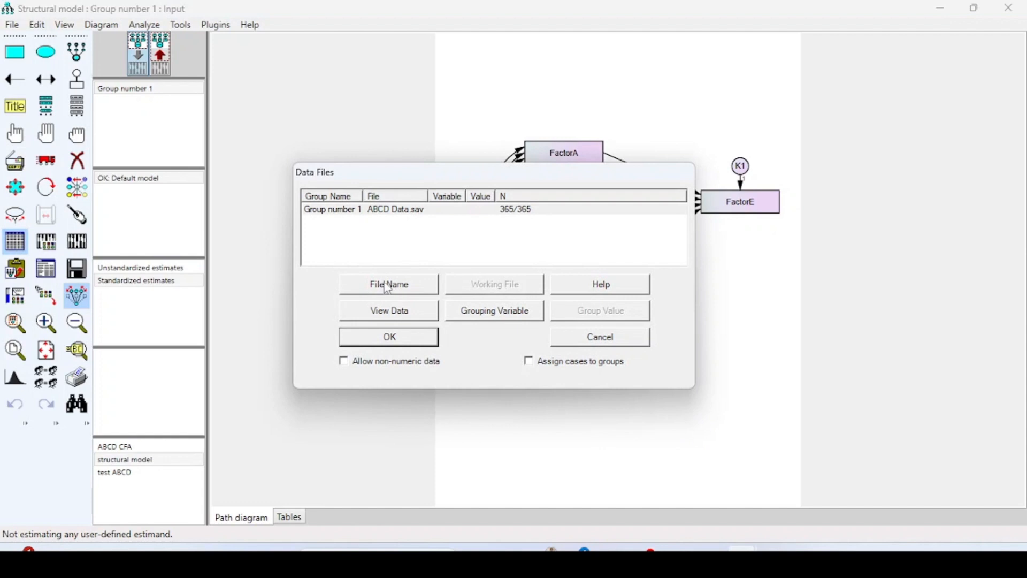
left_click(602, 338)
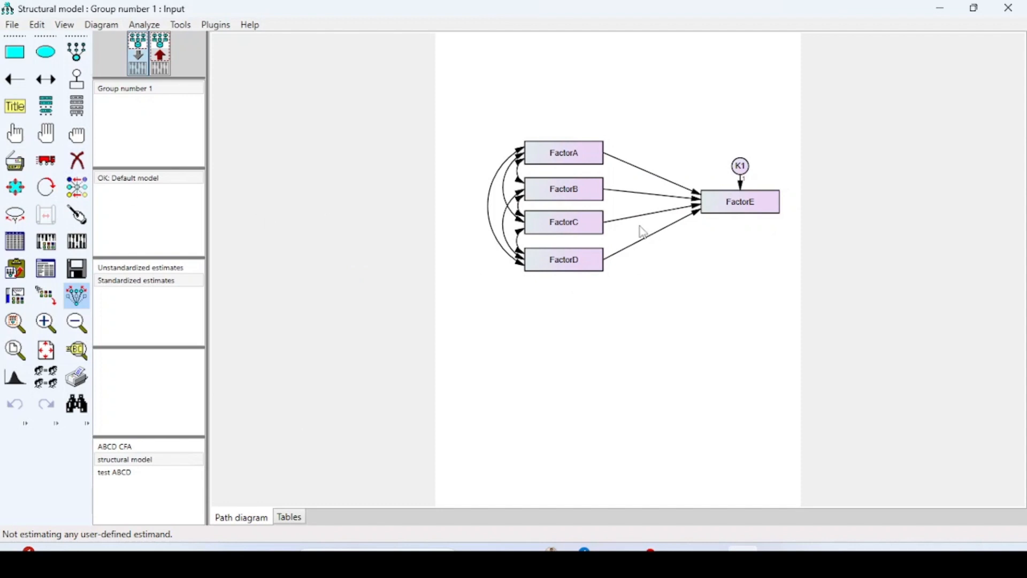
left_click(162, 70)
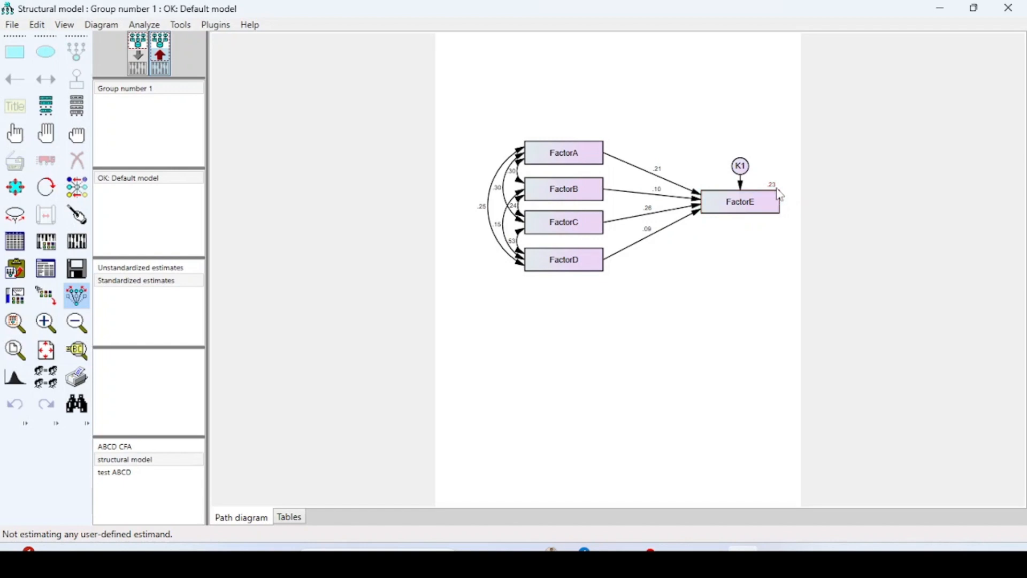
Switch to ABCD Data.sav in SPSS and start a linear regression with FactorE as the dependent variable
mouse_move(709, 549)
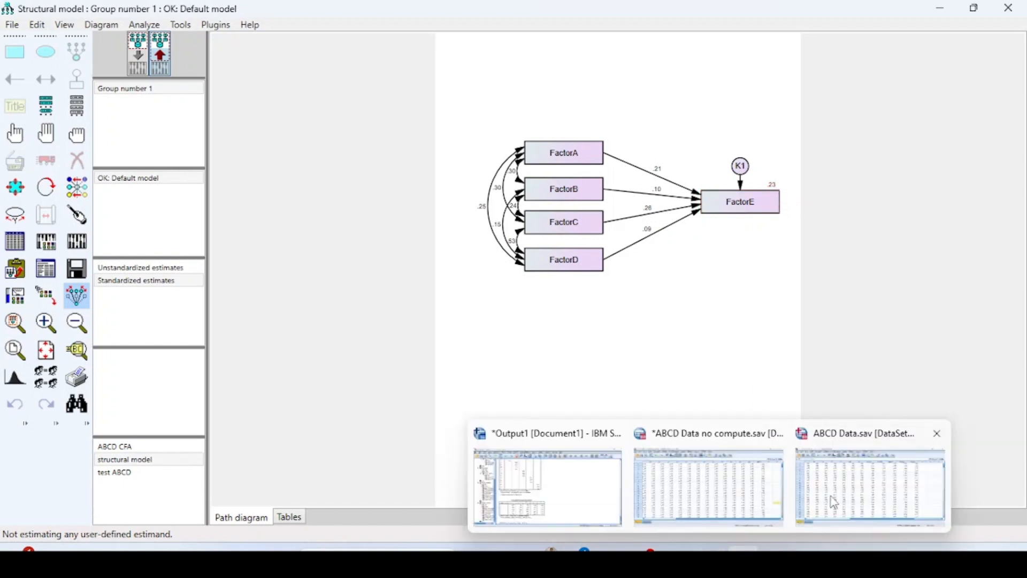
left_click(853, 500)
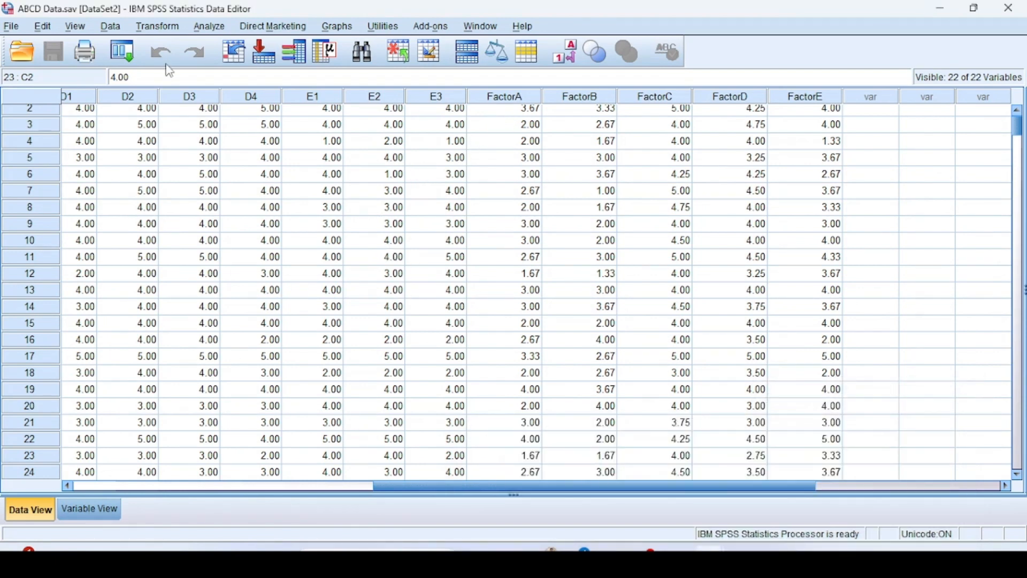
left_click(161, 28)
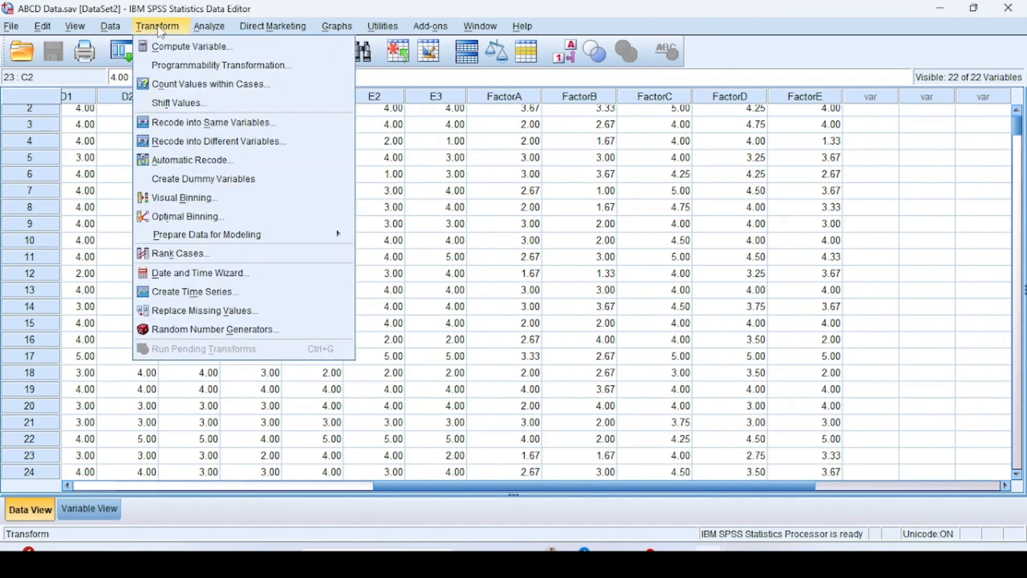
mouse_move(209, 27)
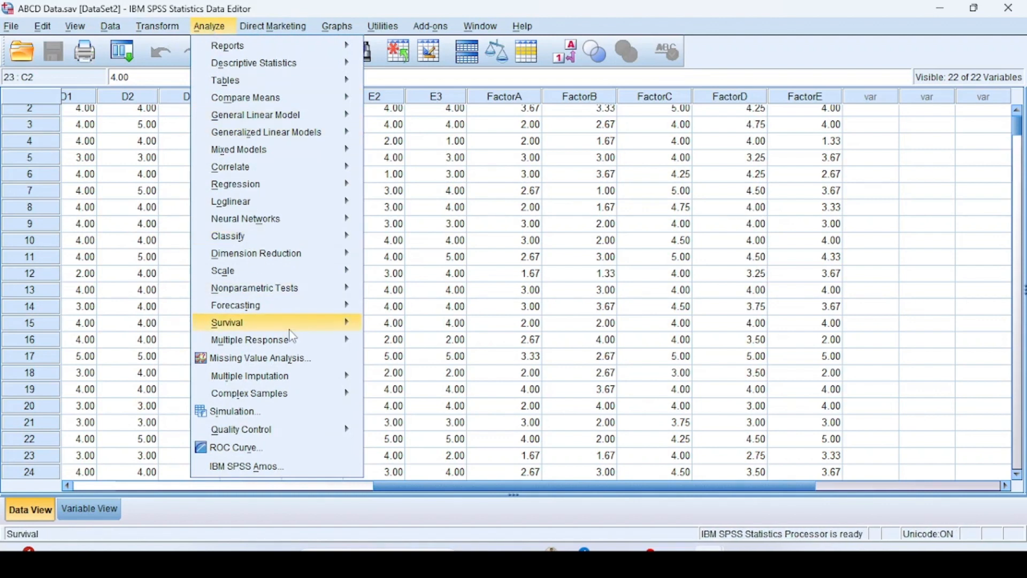
mouse_move(261, 274)
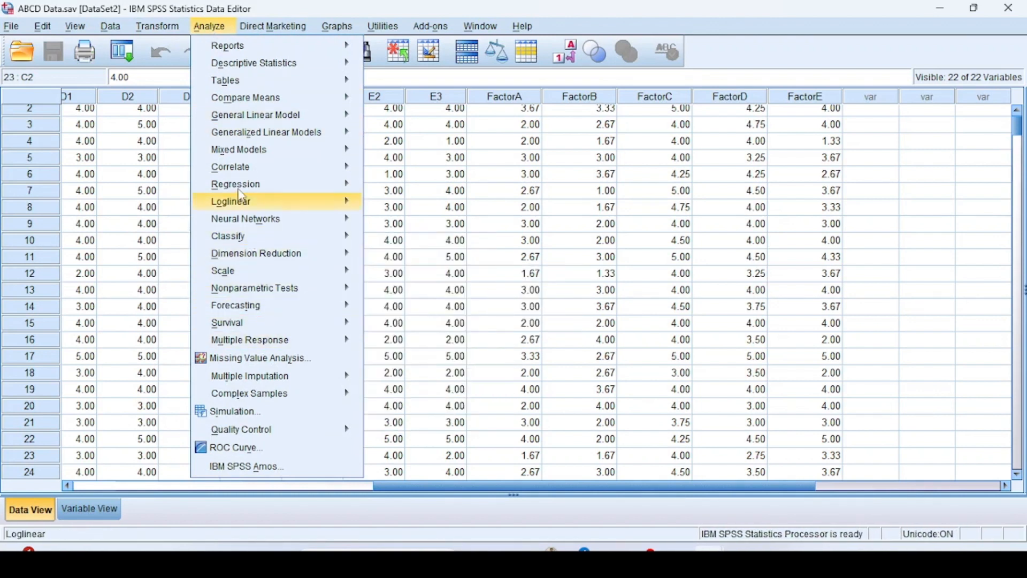
mouse_move(260, 187)
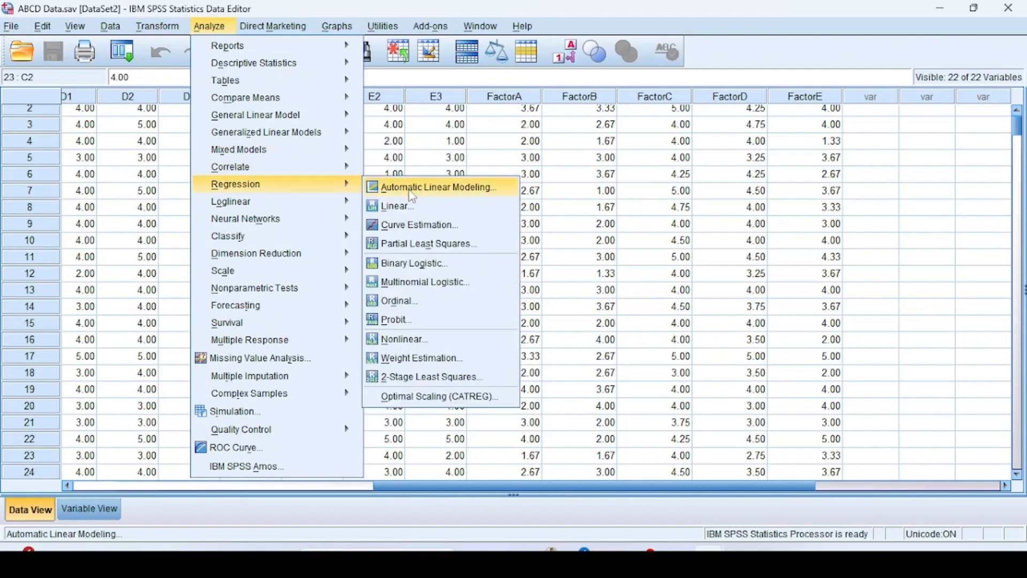
left_click(407, 206)
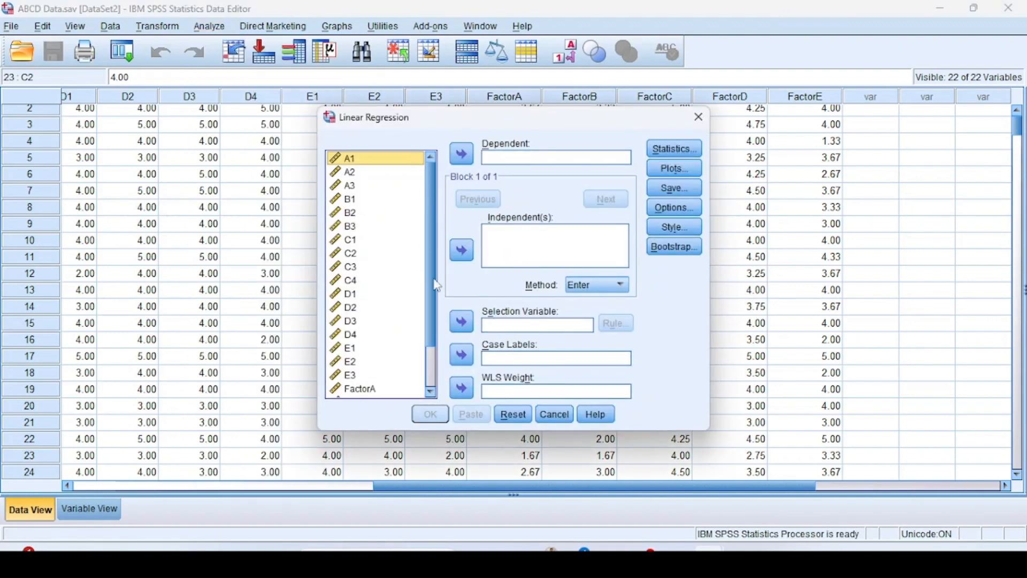
scroll(415, 319, "down", 2)
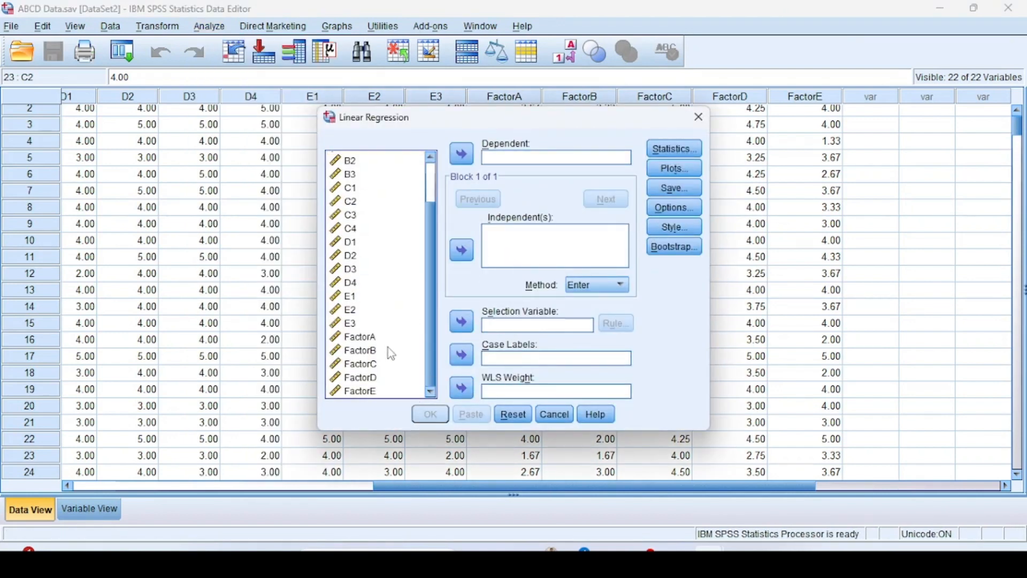
left_click(366, 394)
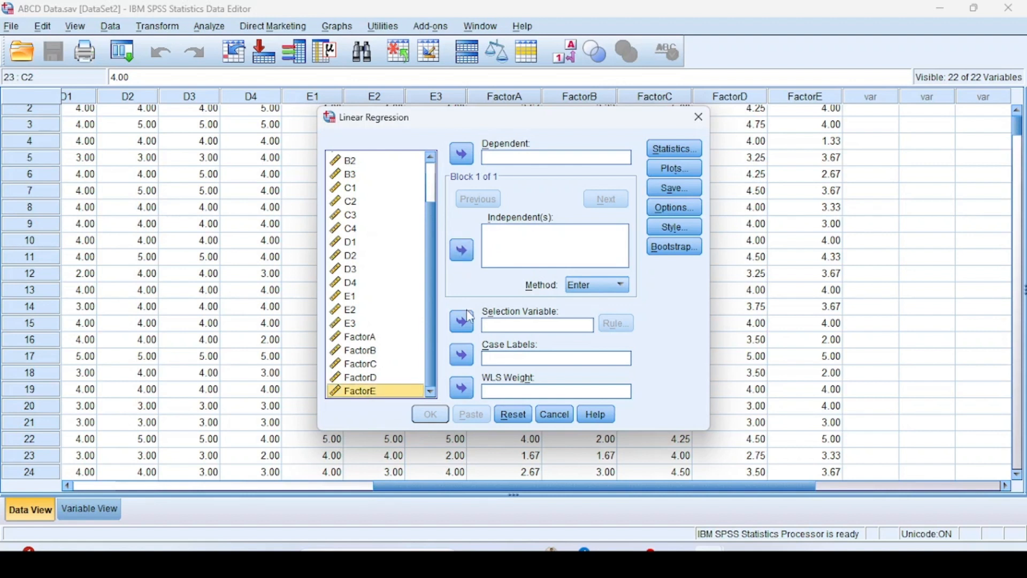
left_click(462, 155)
Add FactorA, FactorB, FactorC and FactorD as the independent variables of the linear regression
left_click(365, 351)
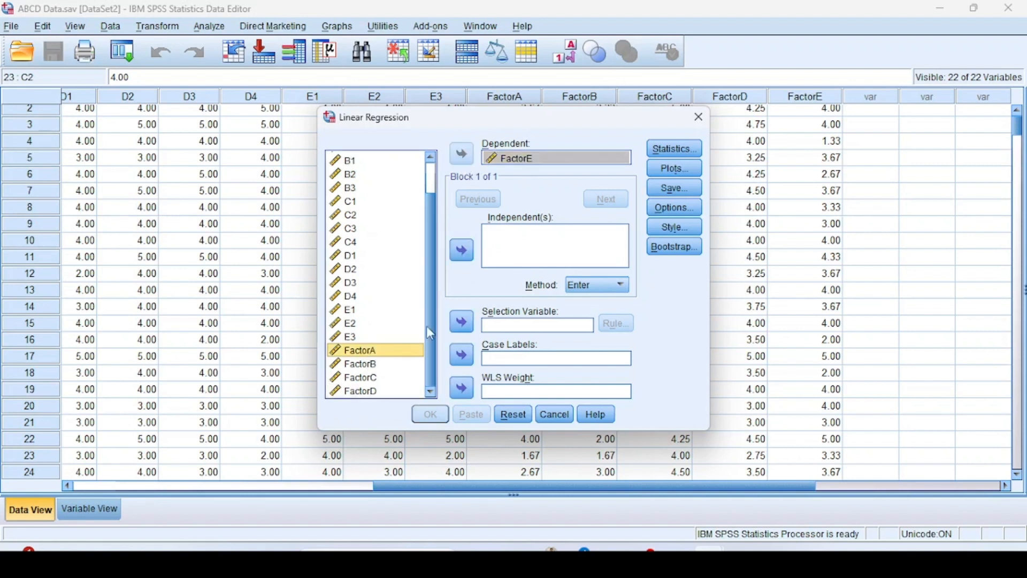
left_click(463, 250)
left_click(373, 366)
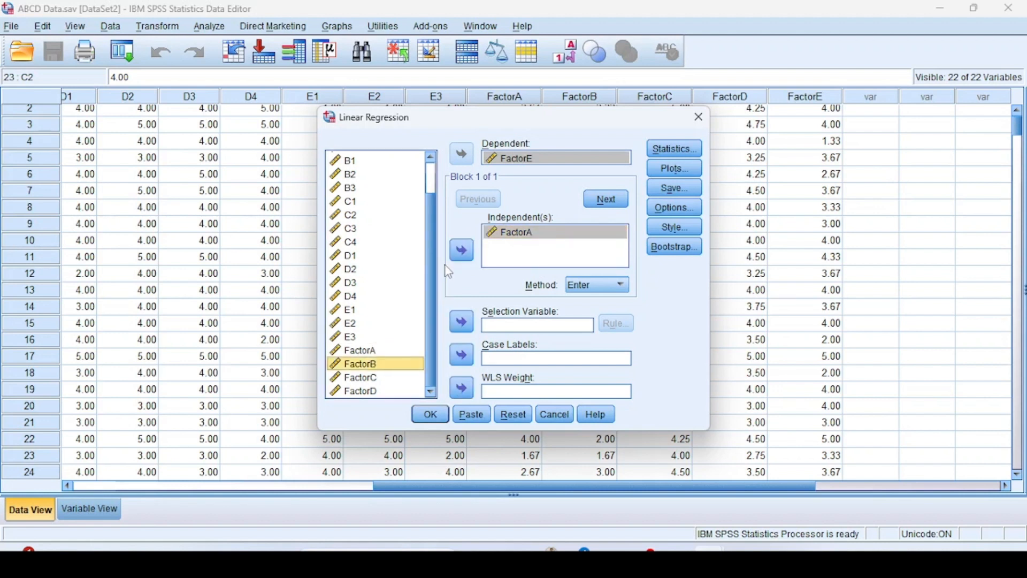
left_click(462, 250)
left_click(374, 378)
left_click(463, 251)
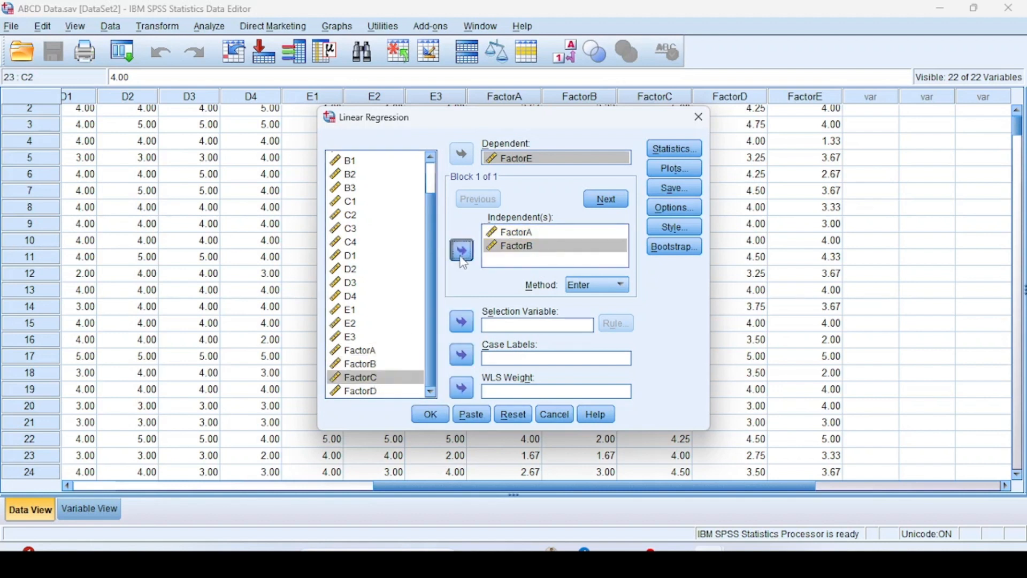
left_click(377, 391)
left_click(461, 256)
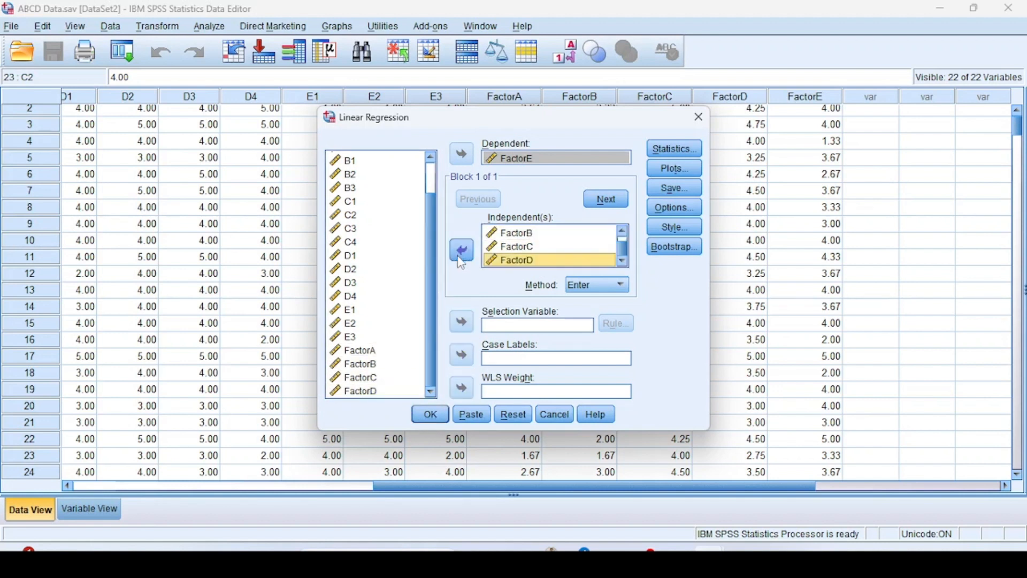
Keep Estimates and Model fit as the regression statistics and run the linear regression
left_click(675, 149)
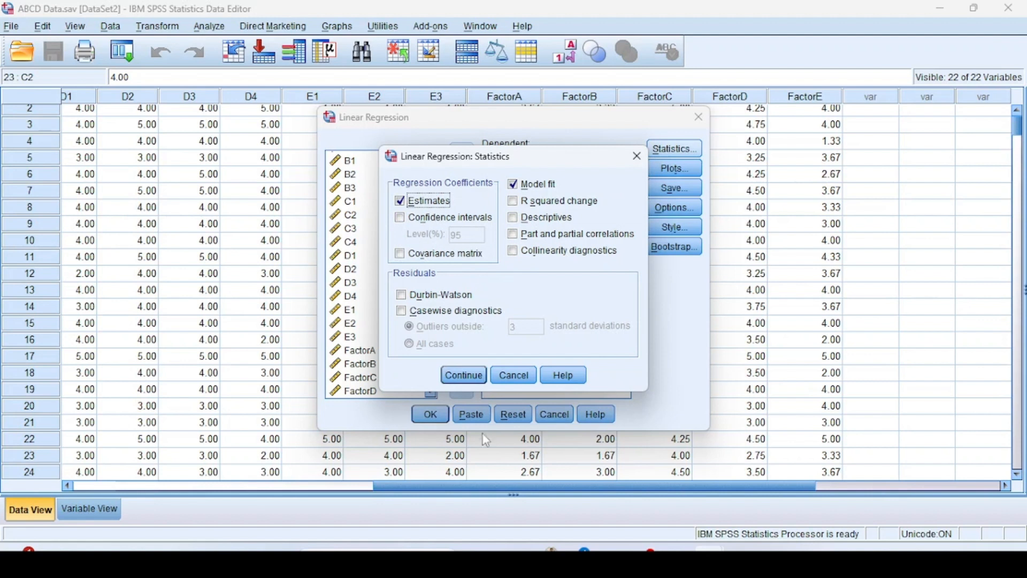
left_click(464, 375)
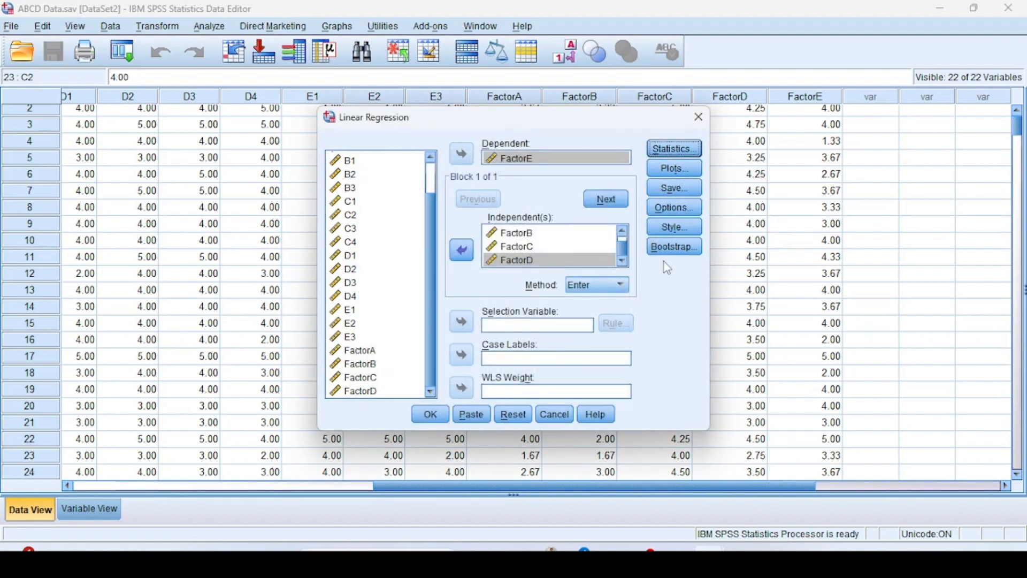
left_click(431, 415)
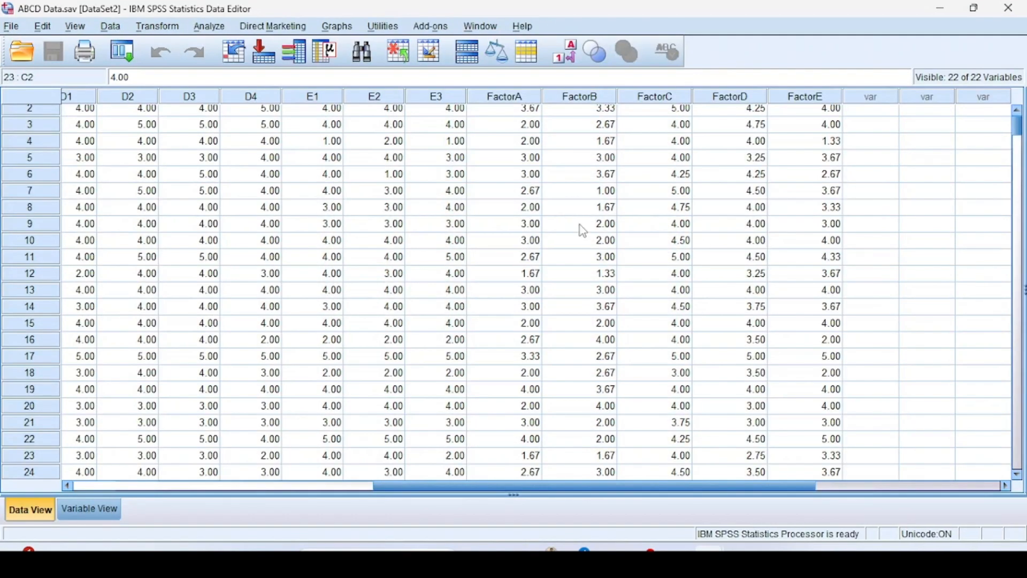
Examine the regression's Model Summary, ANOVA and Coefficients tables, then switch to Amos to compare them with the structural model's standardized estimates
mouse_move(709, 560)
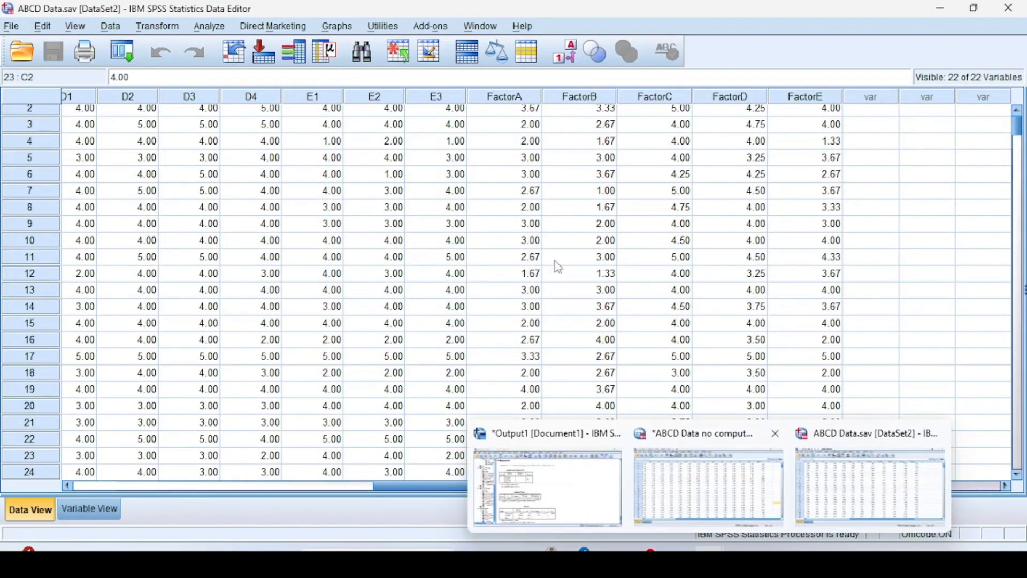
left_click(562, 475)
scroll(675, 292, "down", 3)
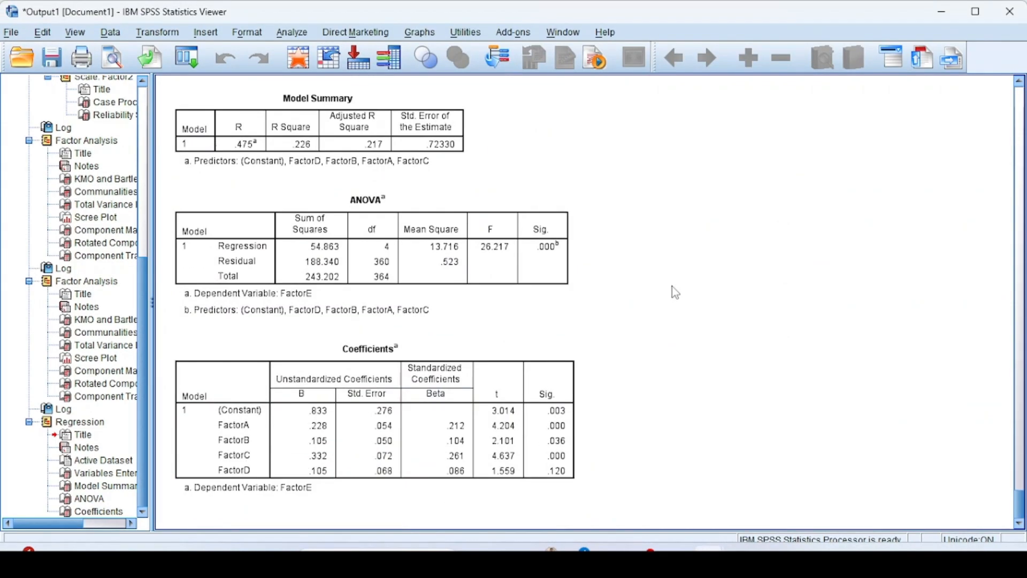
scroll(682, 303, "up", 2)
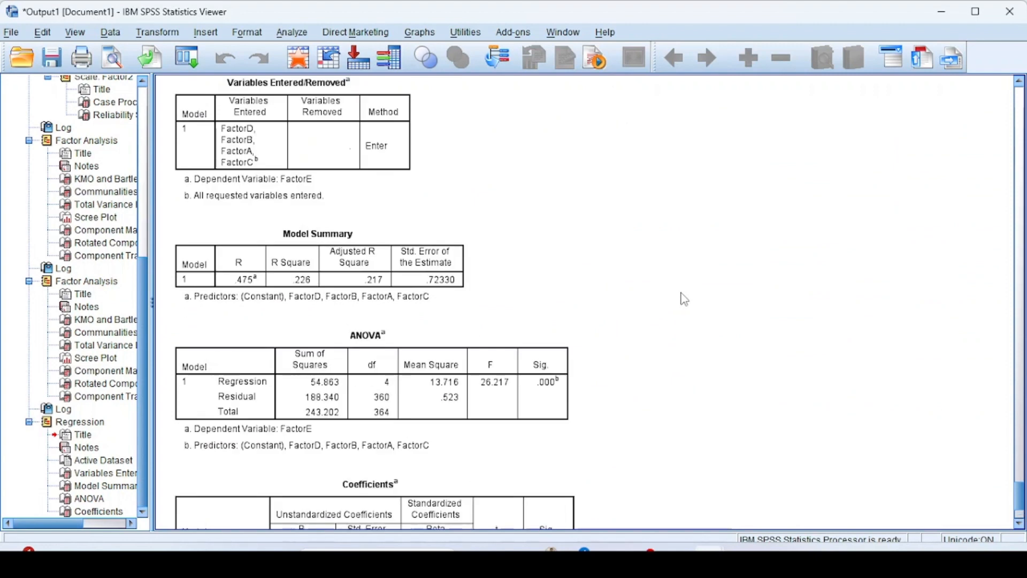
scroll(690, 275, "down", 2)
left_click(337, 441)
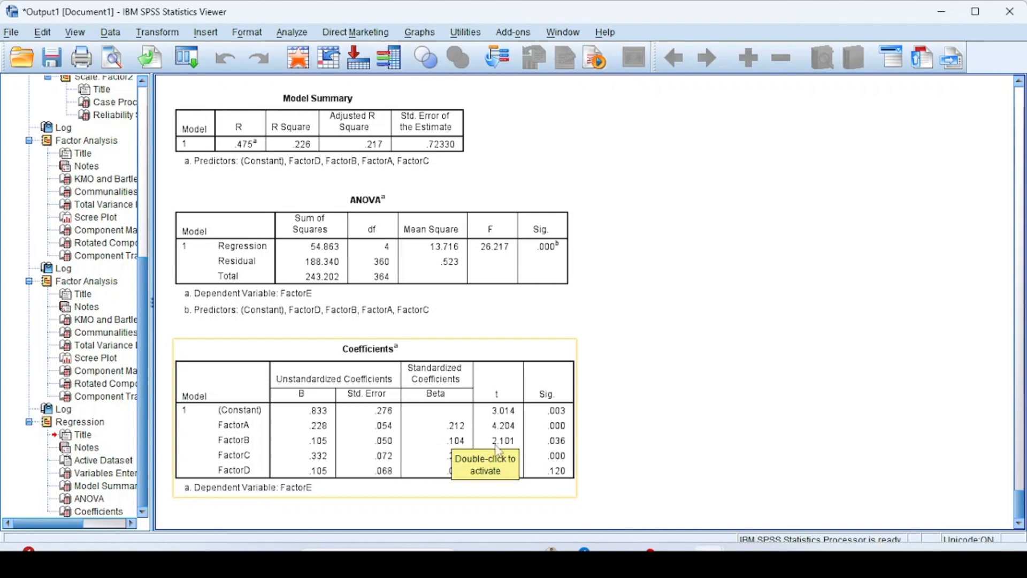
left_click(744, 557)
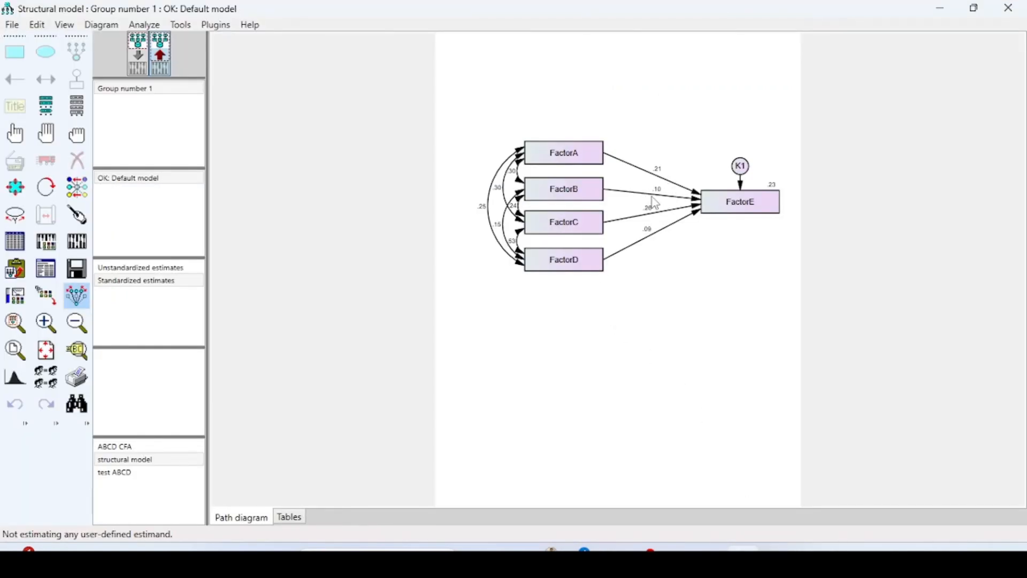
Compare the regression Coefficients table in the SPSS output with the unstandardized and standardized estimates of the structural model in Amos
mouse_move(708, 549)
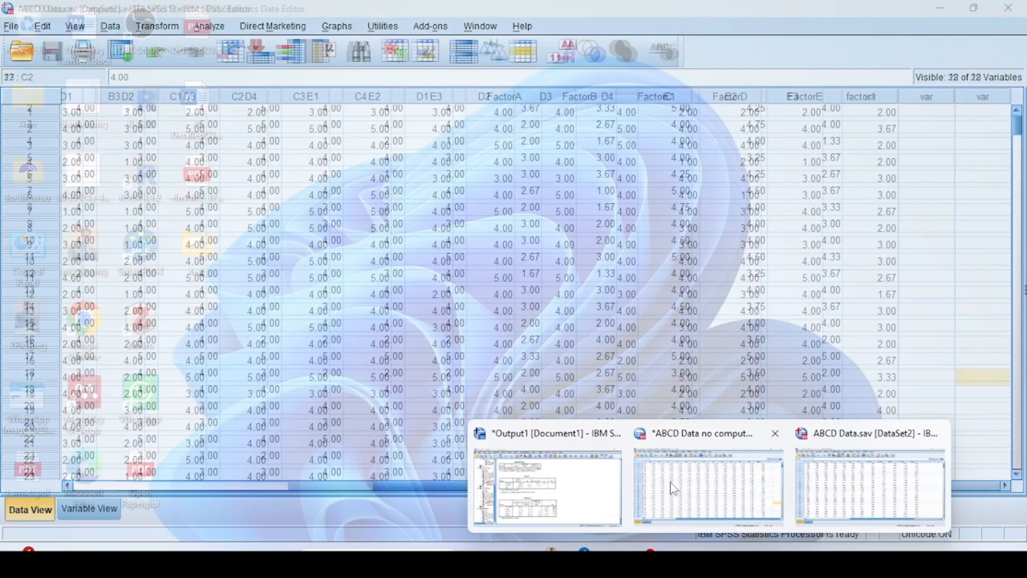
left_click(591, 503)
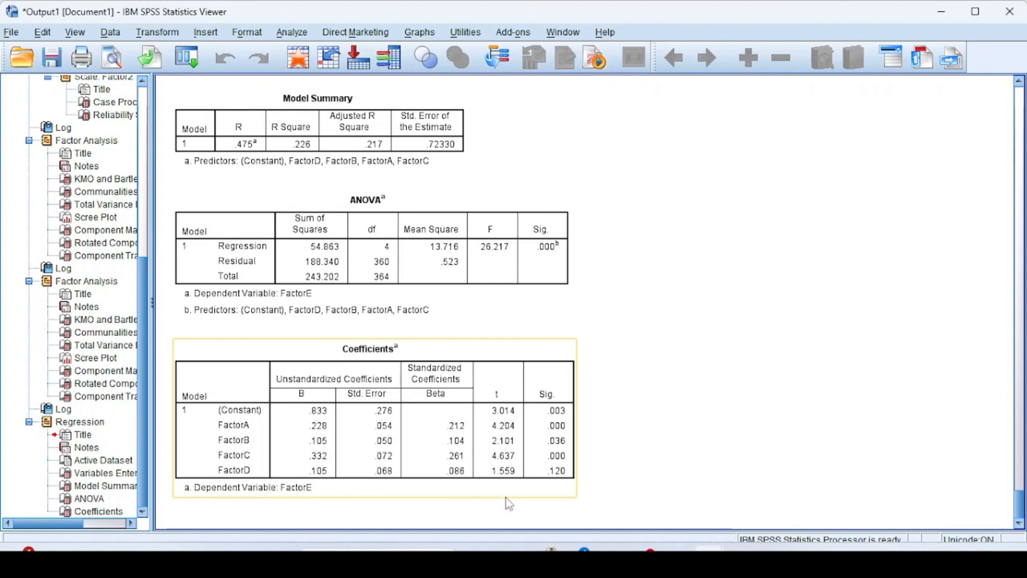
left_click(743, 560)
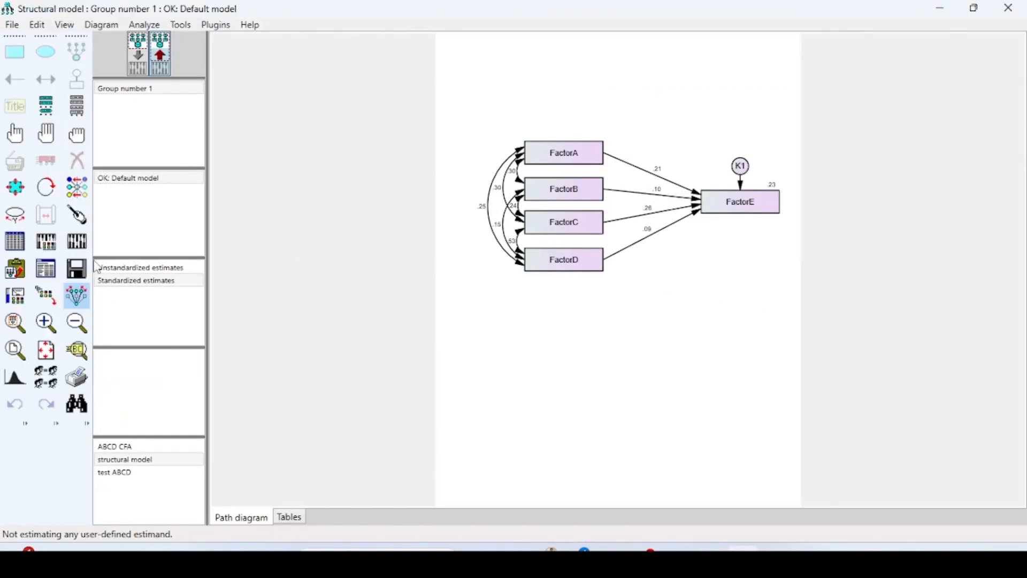
left_click(127, 268)
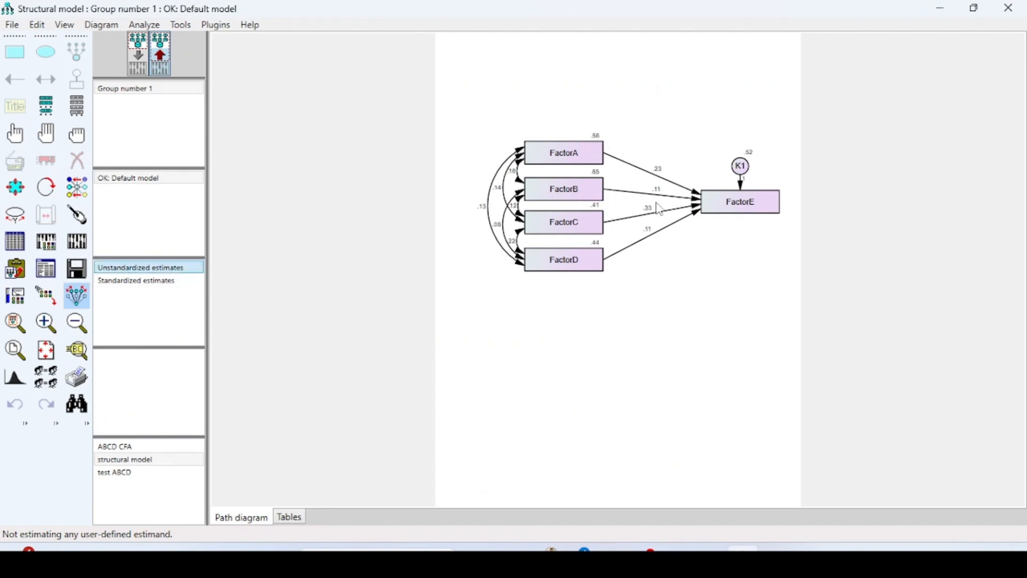
left_click(141, 282)
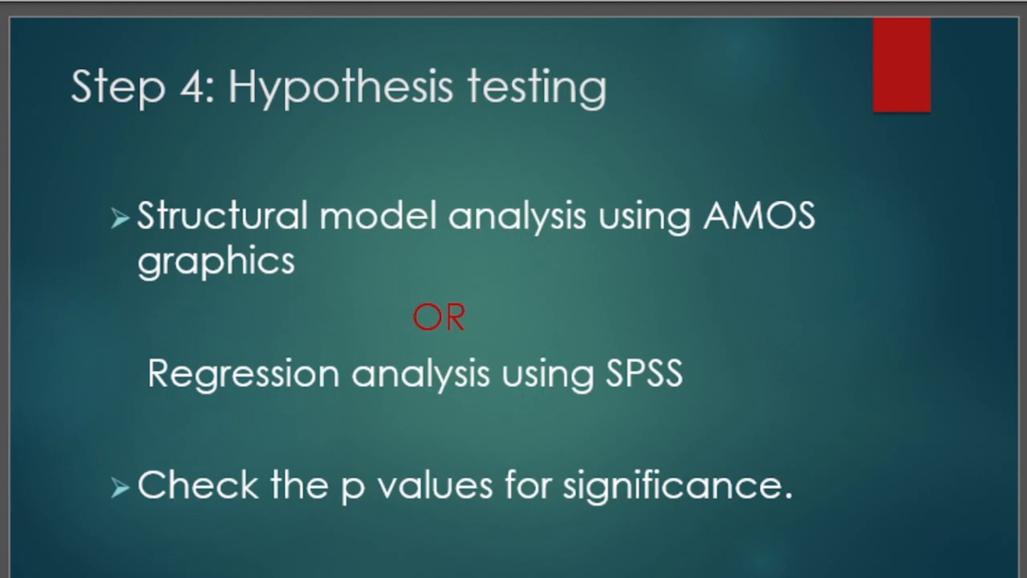
key("Up")
key("Up")
key("Up")
key("Up")
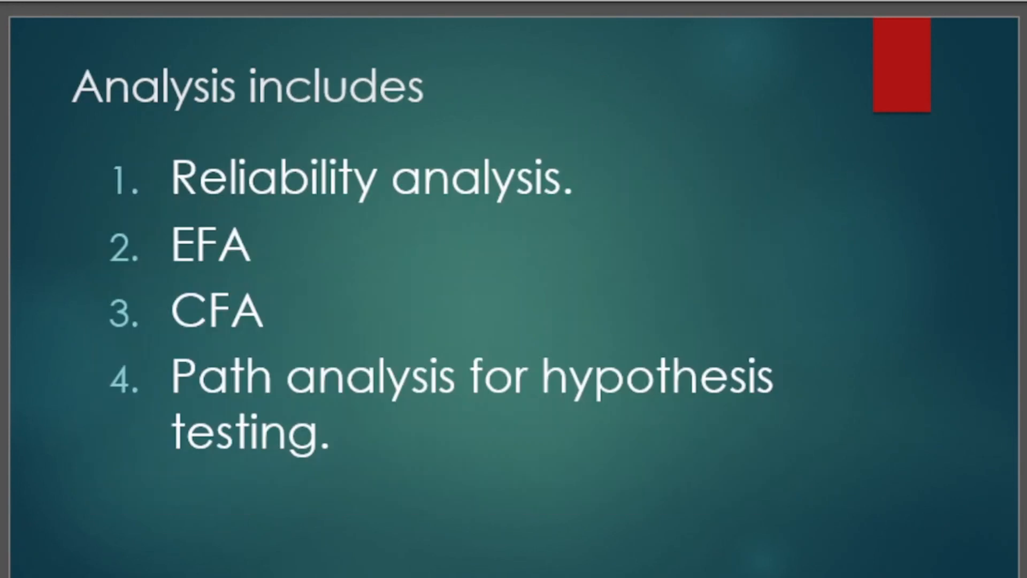